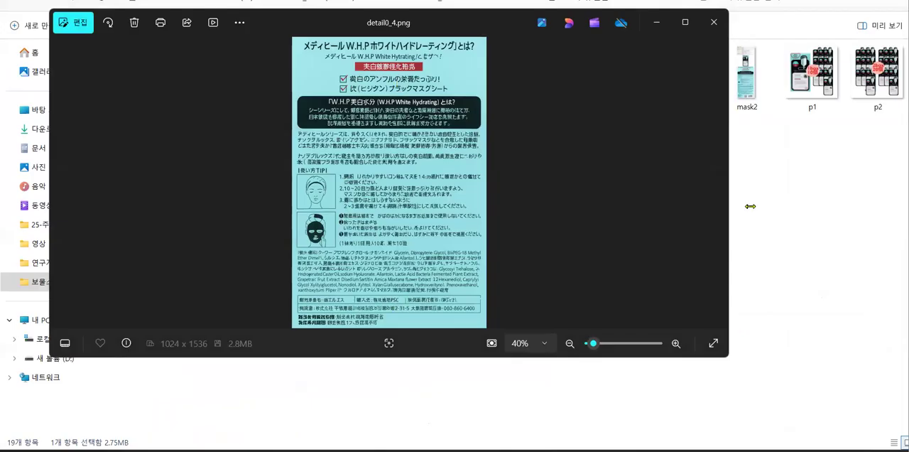
Page through the product detail and thumbnail images up to p2.png, and minimize the image viewer
{"action": "left_click", "coordinate": [718, 186]}
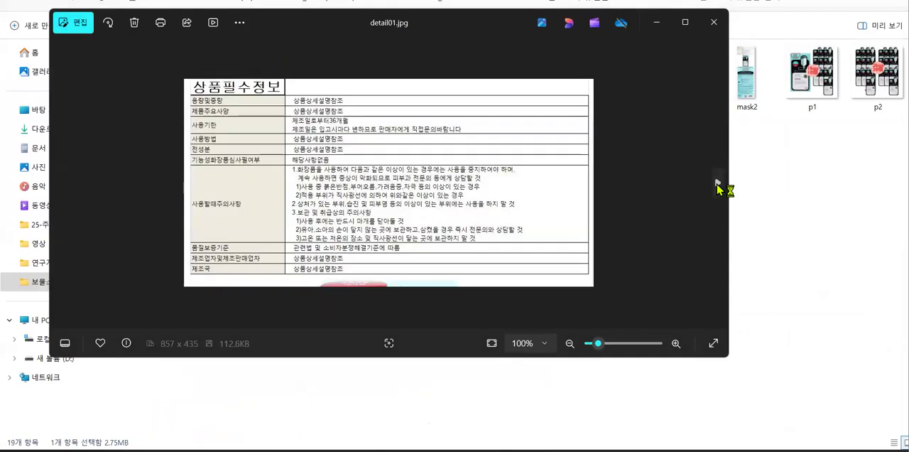
{"action": "left_click", "coordinate": [718, 186]}
{"action": "left_click", "coordinate": [718, 186]}
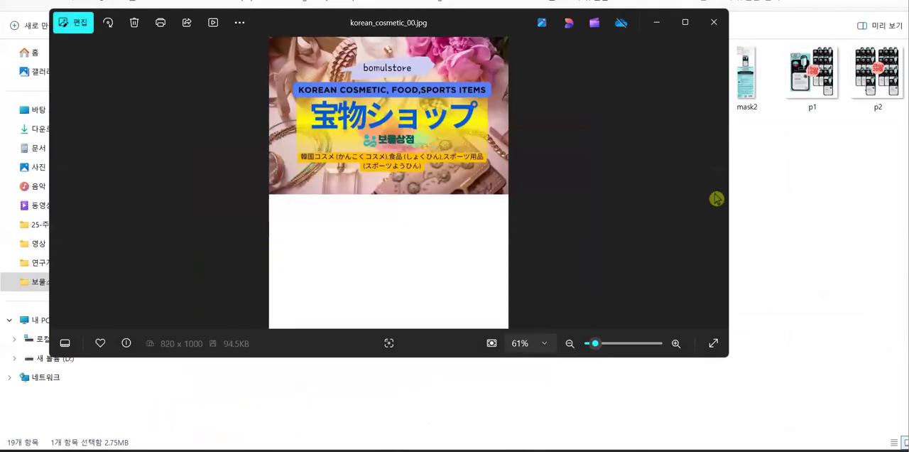
{"action": "left_click", "coordinate": [716, 187]}
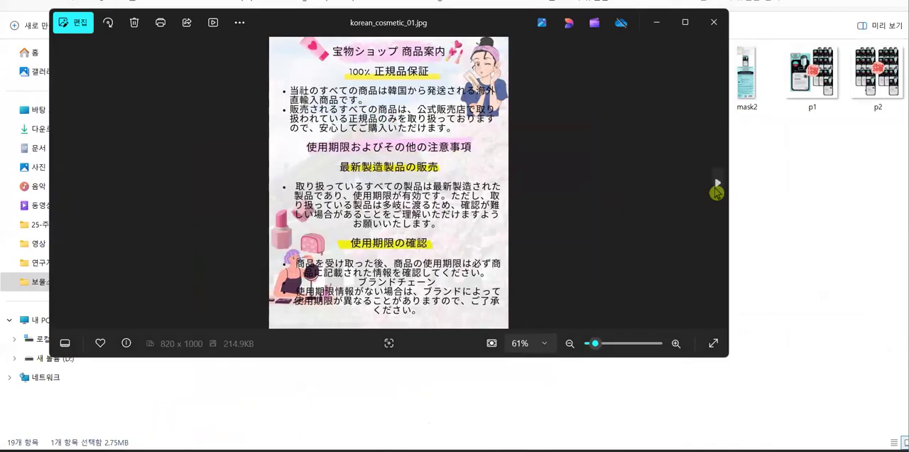
{"action": "left_click", "coordinate": [716, 188]}
{"action": "left_click", "coordinate": [716, 187]}
{"action": "left_click", "coordinate": [715, 187]}
{"action": "left_click", "coordinate": [716, 188]}
{"action": "left_click", "coordinate": [716, 187]}
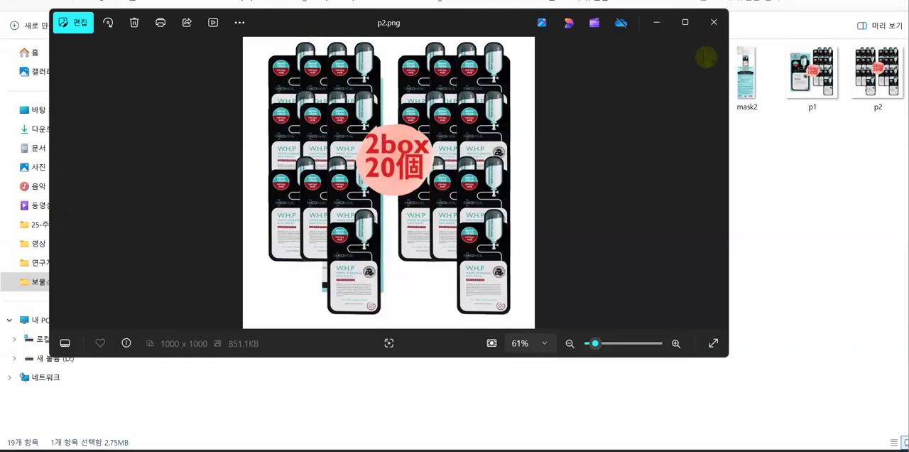
{"action": "left_click_drag", "start_coordinate": [289, 24], "coordinate": [279, 154]}
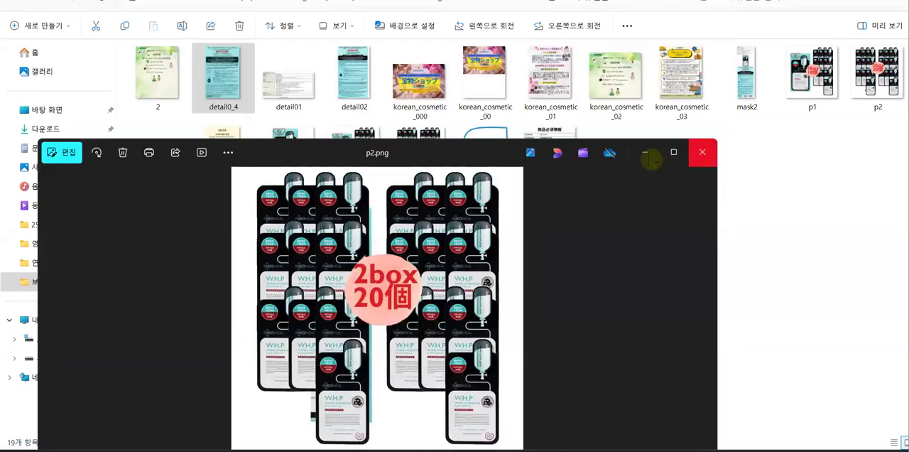
{"action": "left_click", "coordinate": [647, 156]}
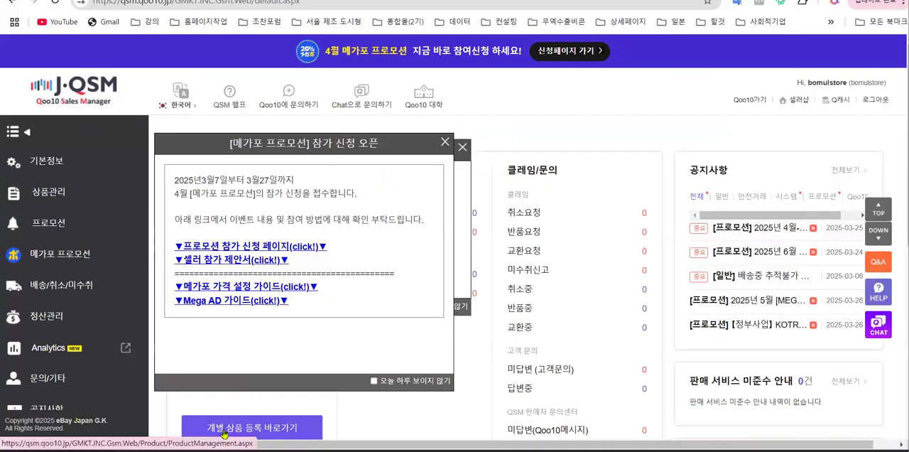
In Qoo10 J·QSM, open the individual product registration form (상품 개별등록) and review its draft storage and existing-product copy sections
{"action": "left_click", "coordinate": [63, 190]}
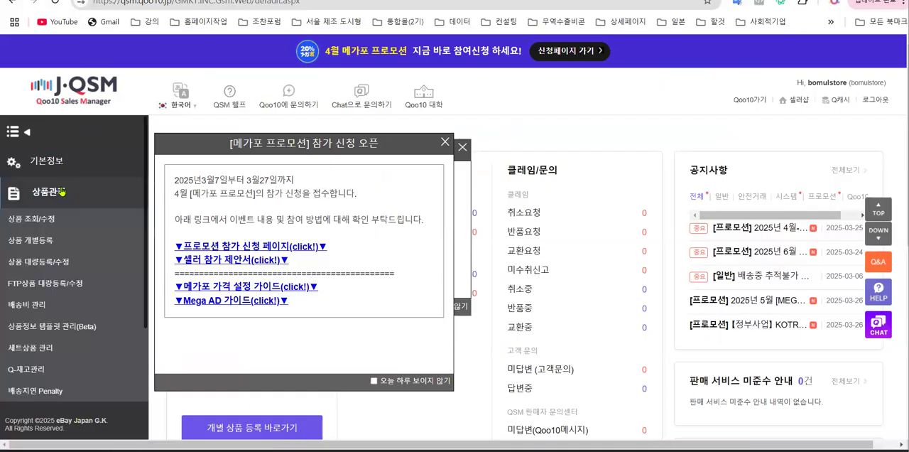
{"action": "left_click", "coordinate": [37, 241]}
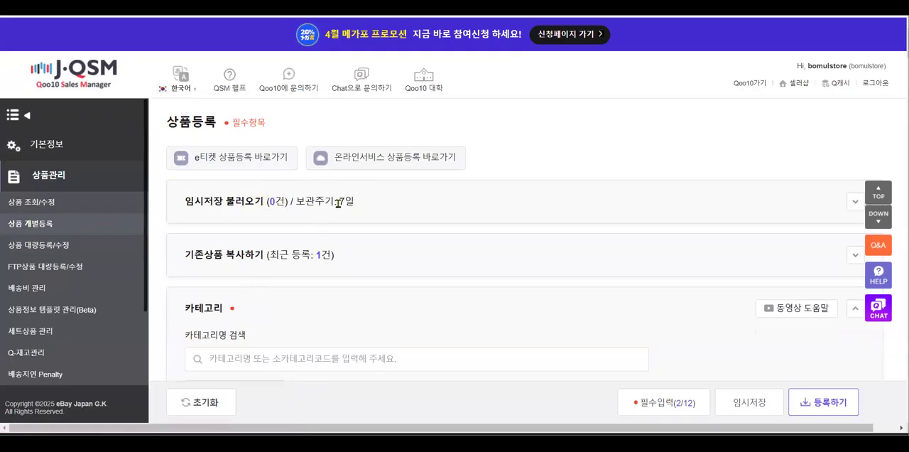
{"action": "left_click_drag", "start_coordinate": [356, 202], "coordinate": [293, 201]}
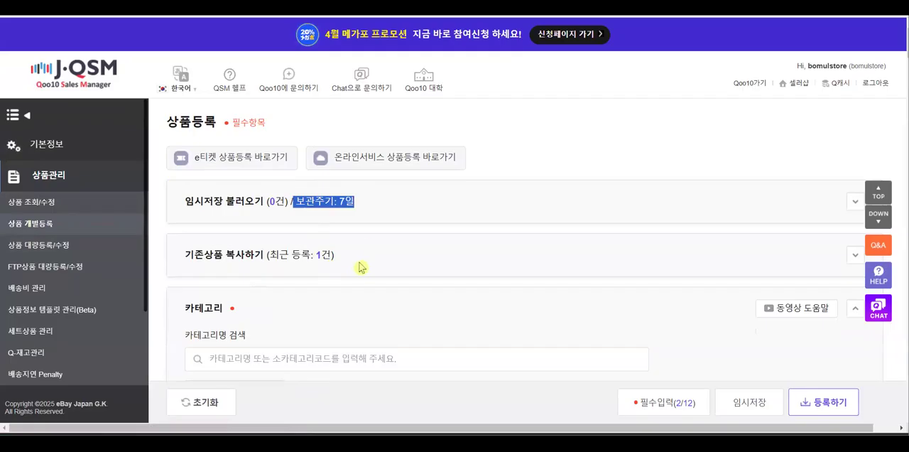
{"action": "left_click_drag", "start_coordinate": [335, 256], "coordinate": [269, 256]}
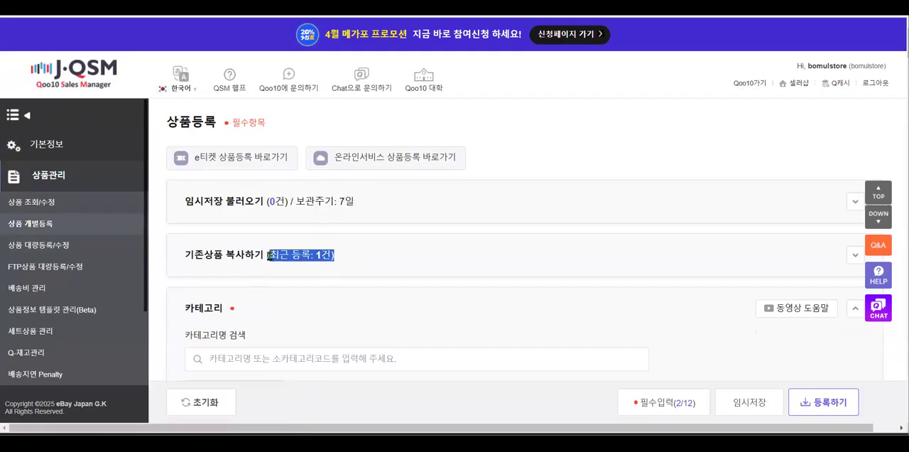
{"action": "left_click_drag", "start_coordinate": [268, 255], "coordinate": [268, 256]}
Try to find the product category by searching the category names for "mask", and clear the search text
{"action": "scroll", "coordinate": [372, 256], "scroll_direction": "down", "scroll_amount": 1}
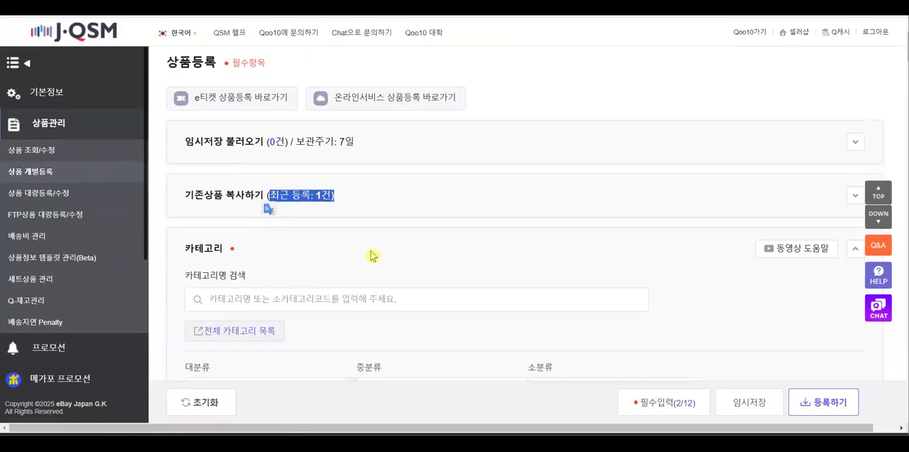
{"action": "scroll", "coordinate": [372, 256], "scroll_direction": "down", "scroll_amount": 1}
{"action": "left_click_drag", "start_coordinate": [225, 189], "coordinate": [183, 198]}
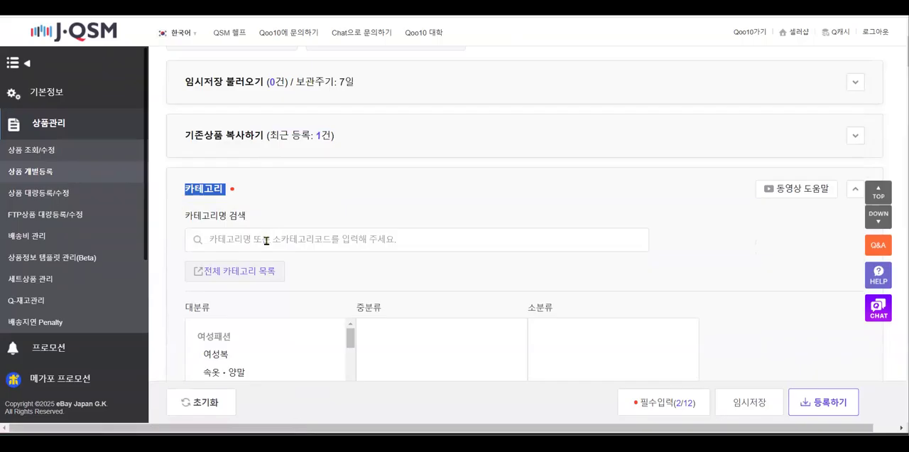
{"action": "left_click", "coordinate": [216, 240]}
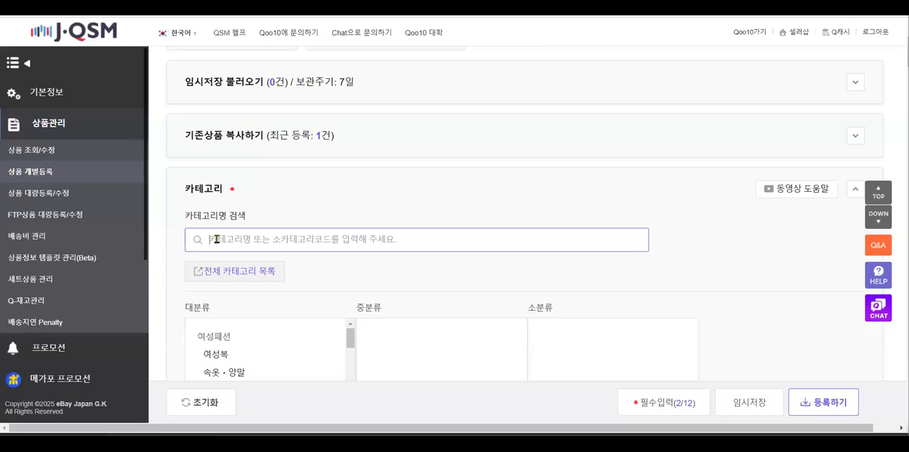
{"action": "type", "text": "a"}
{"action": "key", "text": "BackSpace"}
{"action": "type", "text": "ma"}
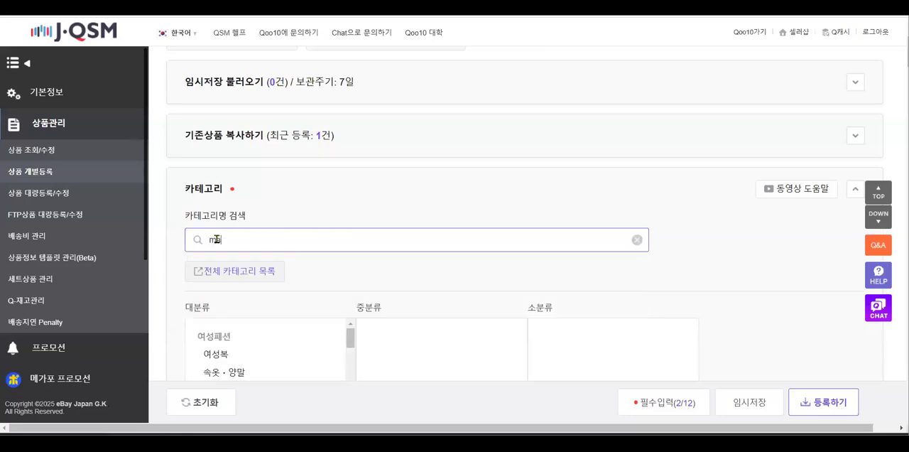
{"action": "type", "text": "sk"}
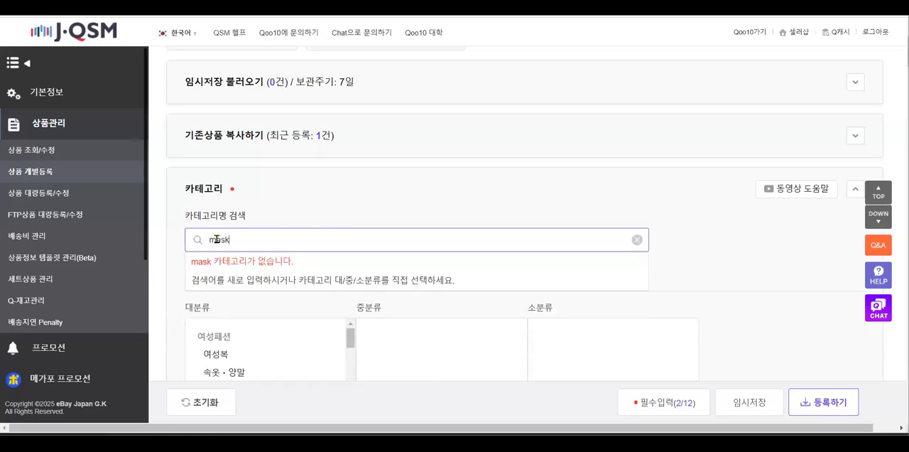
{"action": "key", "text": "BackSpace"}
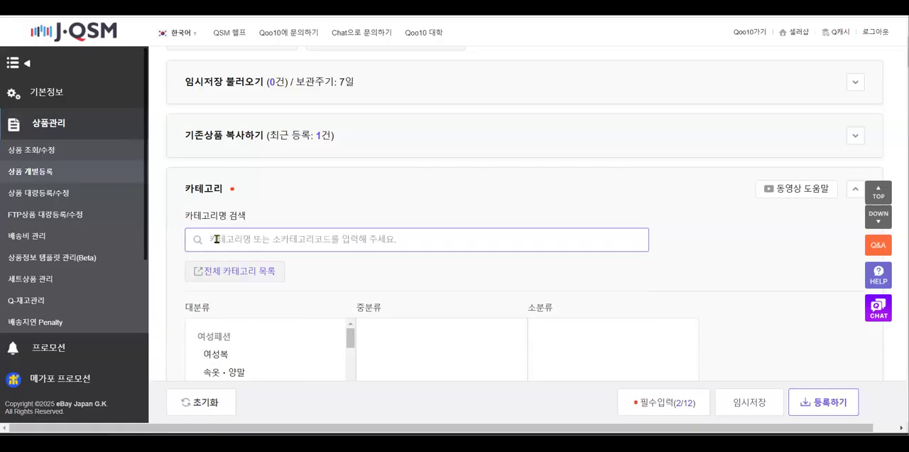
Search the category names for "팩" and set the product category to 스킨케어 > 팩 > 마스크 팩
{"action": "type", "text": "팩"}
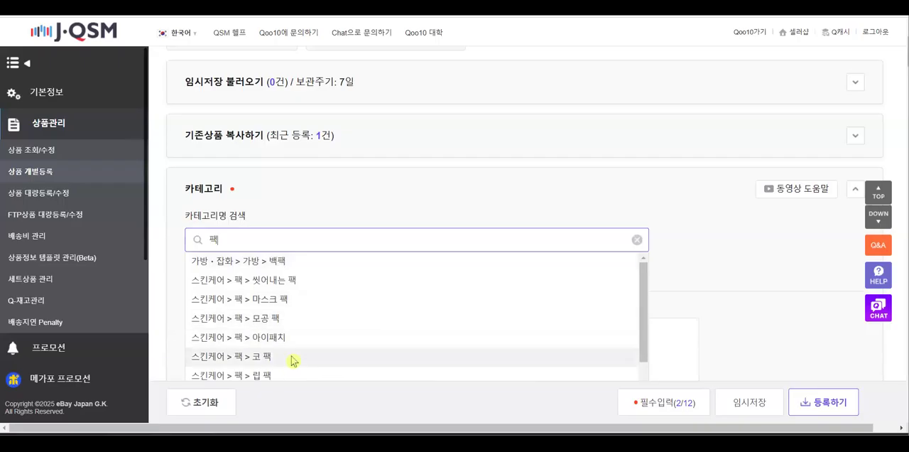
{"action": "scroll", "coordinate": [294, 355], "scroll_direction": "down", "scroll_amount": 1}
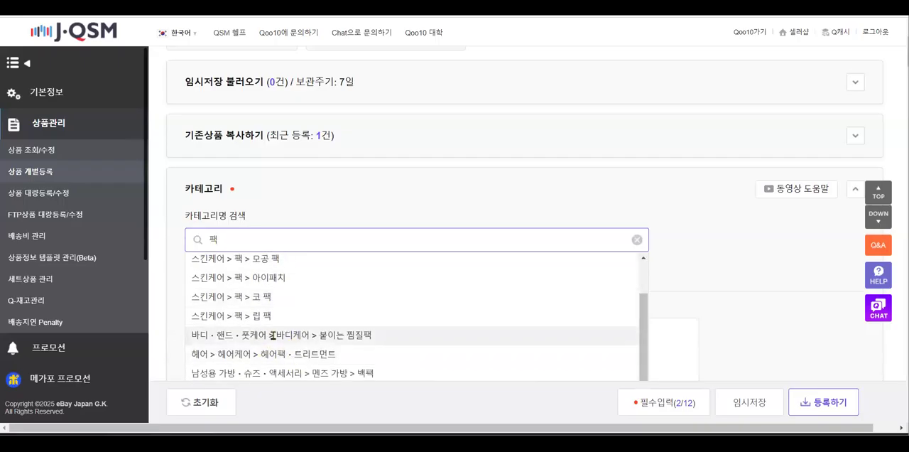
{"action": "scroll", "coordinate": [273, 335], "scroll_direction": "down", "scroll_amount": 1}
{"action": "scroll", "coordinate": [286, 336], "scroll_direction": "up", "scroll_amount": 2}
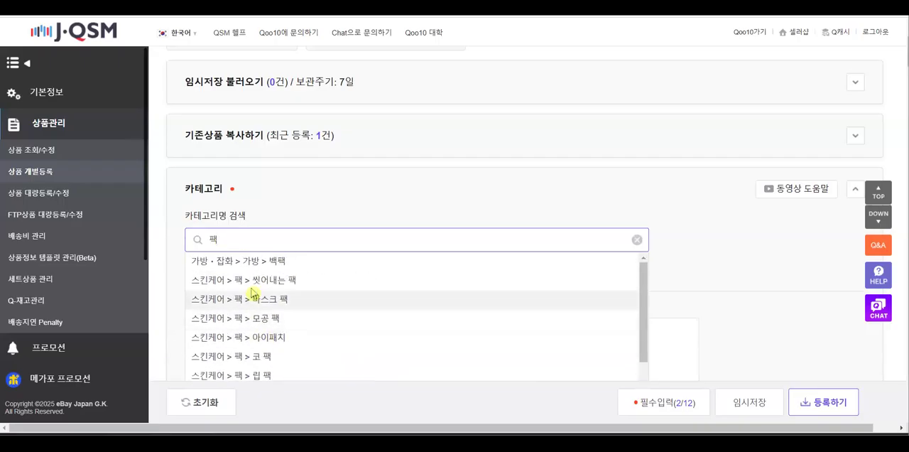
{"action": "left_click", "coordinate": [287, 299]}
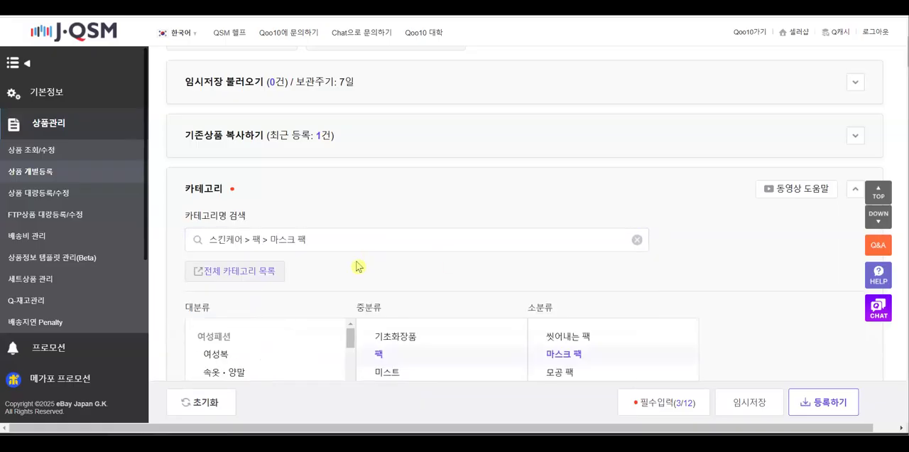
Examine the selected category's classification levels, its sales commission and the note on category changes and fee policy
{"action": "scroll", "coordinate": [355, 261], "scroll_direction": "down", "scroll_amount": 2}
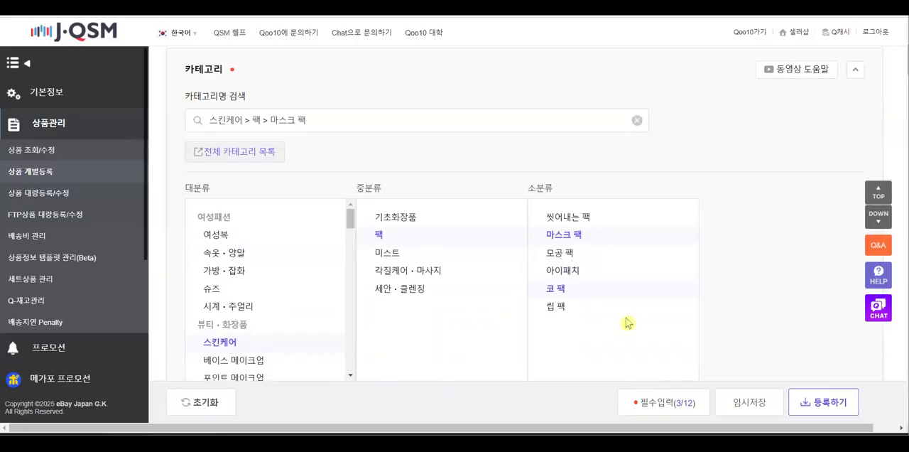
{"action": "scroll", "coordinate": [737, 287], "scroll_direction": "down", "scroll_amount": 1}
{"action": "scroll", "coordinate": [737, 288], "scroll_direction": "down", "scroll_amount": 1}
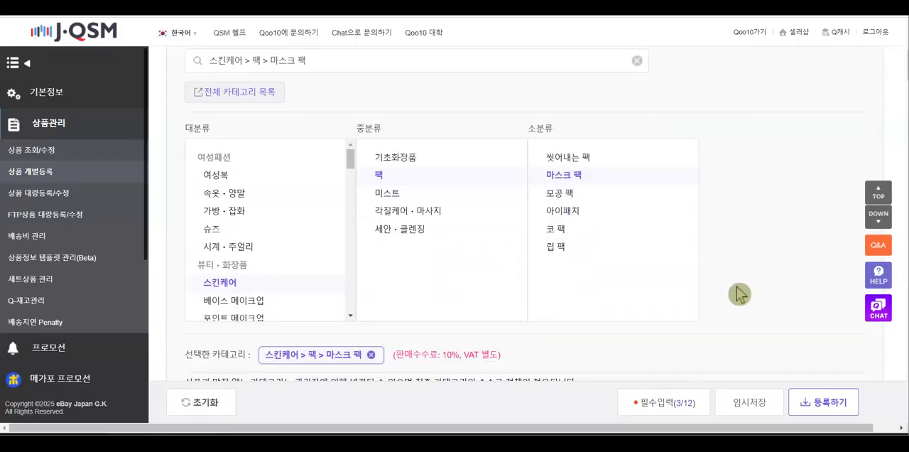
{"action": "scroll", "coordinate": [737, 294], "scroll_direction": "down", "scroll_amount": 2}
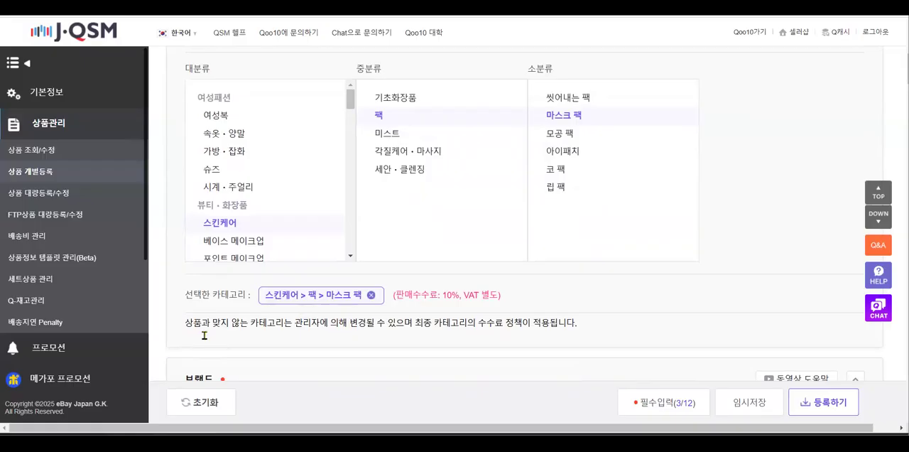
{"action": "left_click_drag", "start_coordinate": [578, 291], "coordinate": [398, 294]}
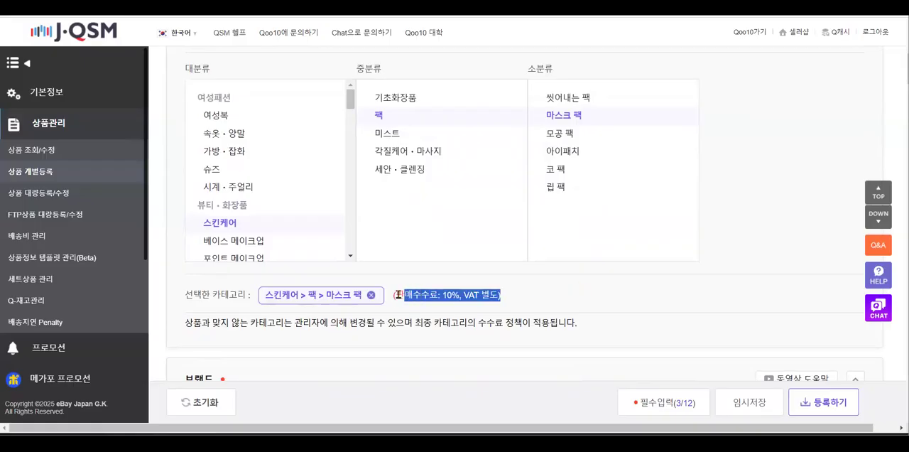
{"action": "left_click", "coordinate": [529, 309]}
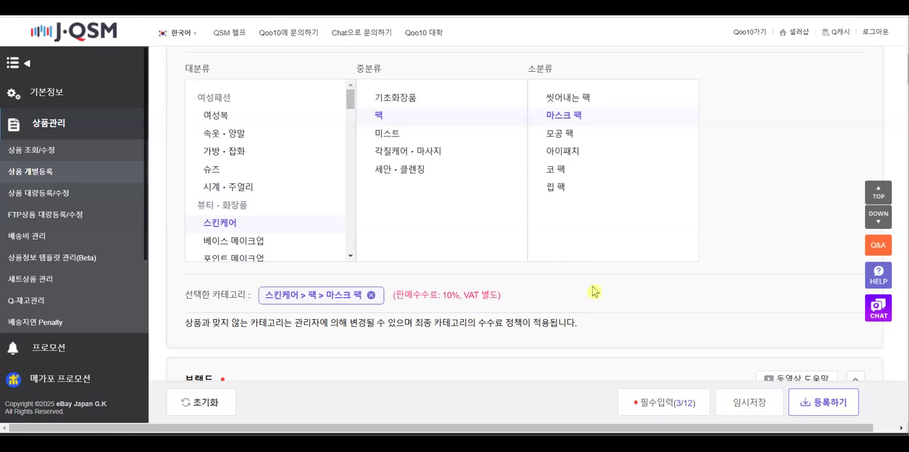
{"action": "scroll", "coordinate": [594, 291], "scroll_direction": "down", "scroll_amount": 1}
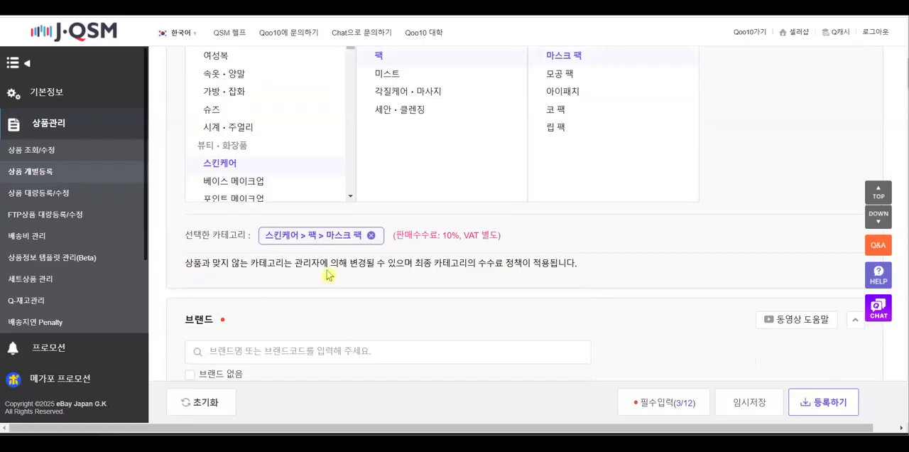
{"action": "left_click_drag", "start_coordinate": [270, 266], "coordinate": [576, 265]}
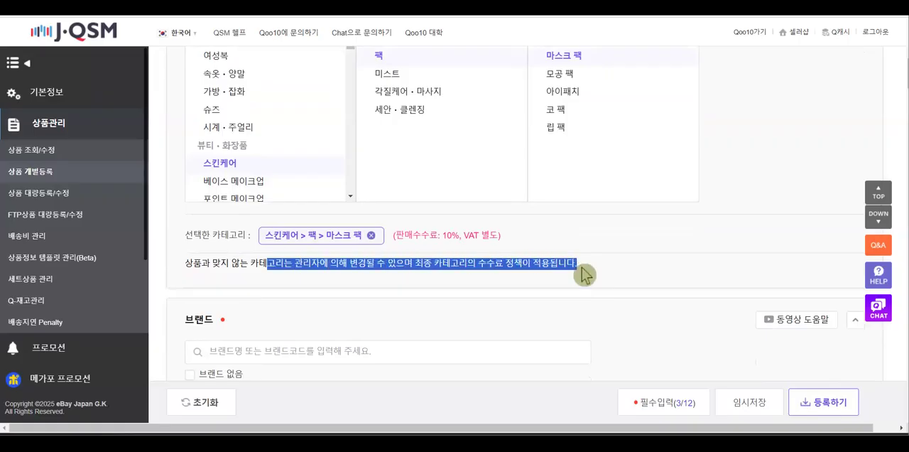
{"action": "left_click_drag", "start_coordinate": [396, 234], "coordinate": [458, 232]}
{"action": "scroll", "coordinate": [455, 302], "scroll_direction": "down", "scroll_amount": 1}
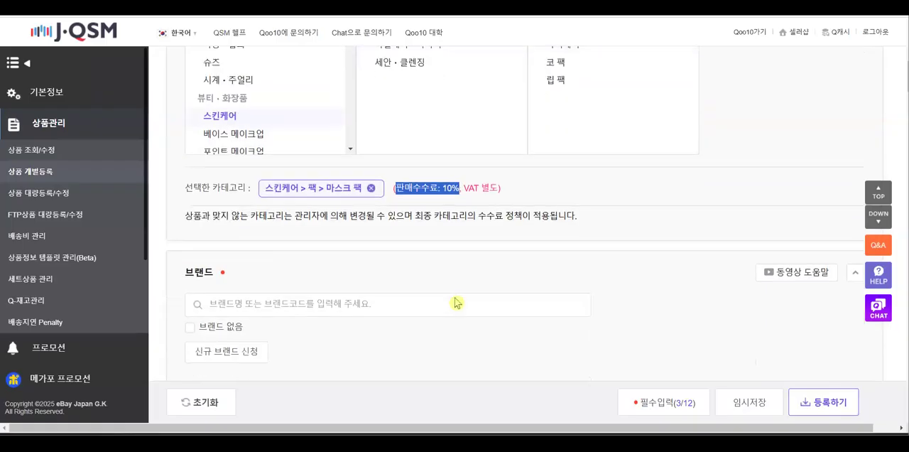
Search the brand list for "medihil", "med" and "메디힐"
{"action": "scroll", "coordinate": [456, 298], "scroll_direction": "down", "scroll_amount": 1}
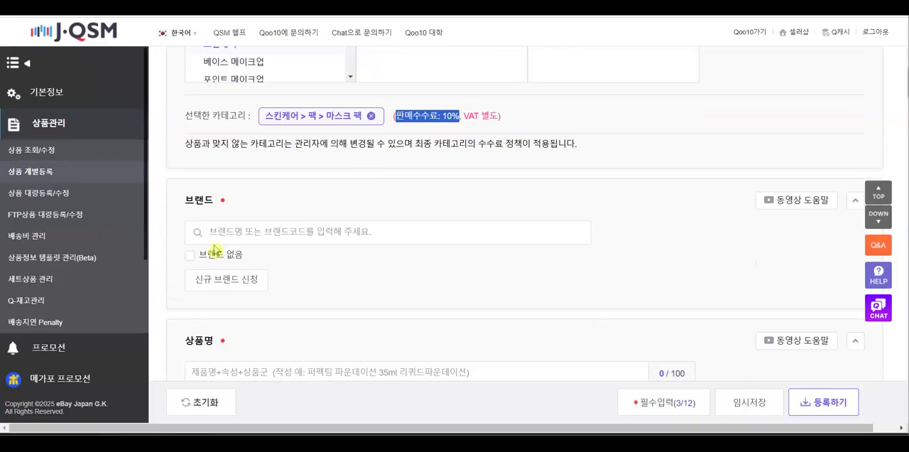
{"action": "left_click", "coordinate": [212, 233]}
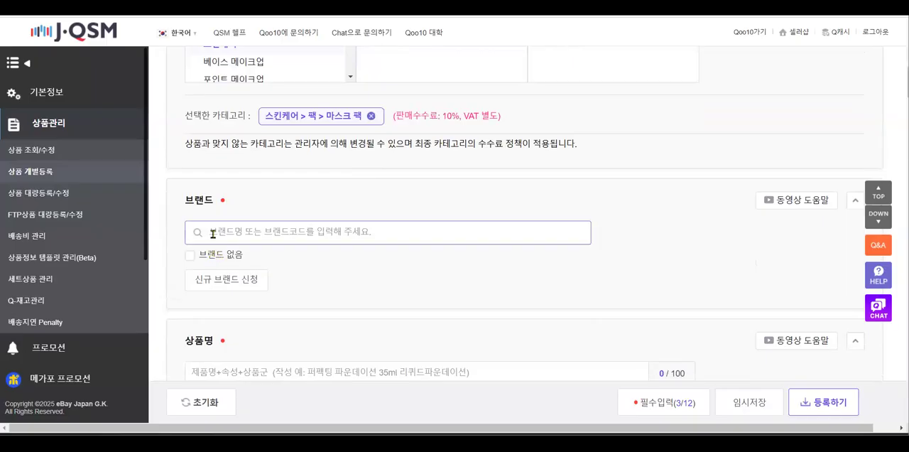
{"action": "type", "text": "ㅁ"}
{"action": "key", "text": "BackSpace"}
{"action": "type", "text": "medihil"}
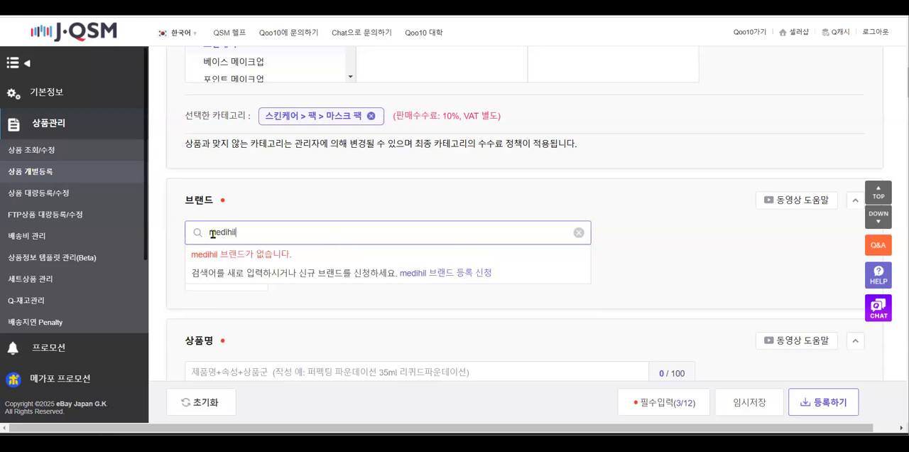
{"action": "key", "text": "BackSpace"}
{"action": "key", "text": "BackSpace"}
{"action": "key", "text": "BackSpace"}
{"action": "key", "text": "BackSpace"}
{"action": "key", "text": "BackSpace"}
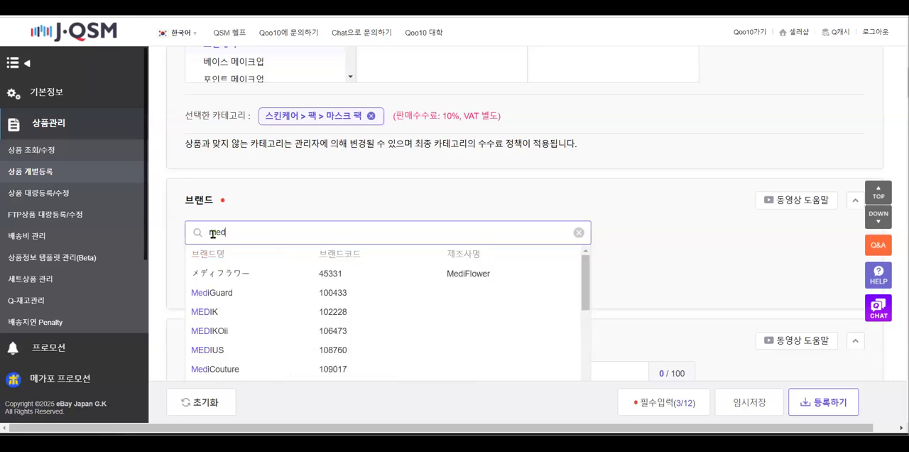
{"action": "type", "text": "메디힐"}
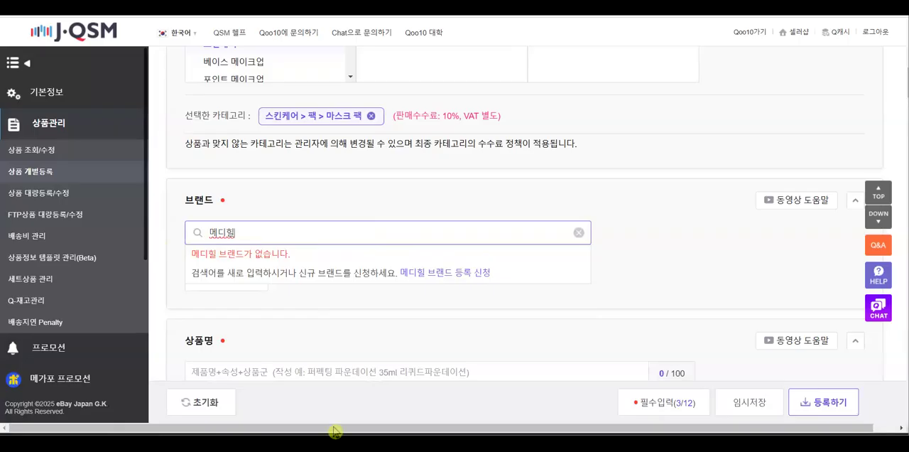
Switch to the Qoo10_3주차_0318 presentation in PowerPoint and copy "MEDIHEAL" from the example product name
{"action": "mouse_move", "coordinate": [334, 431]}
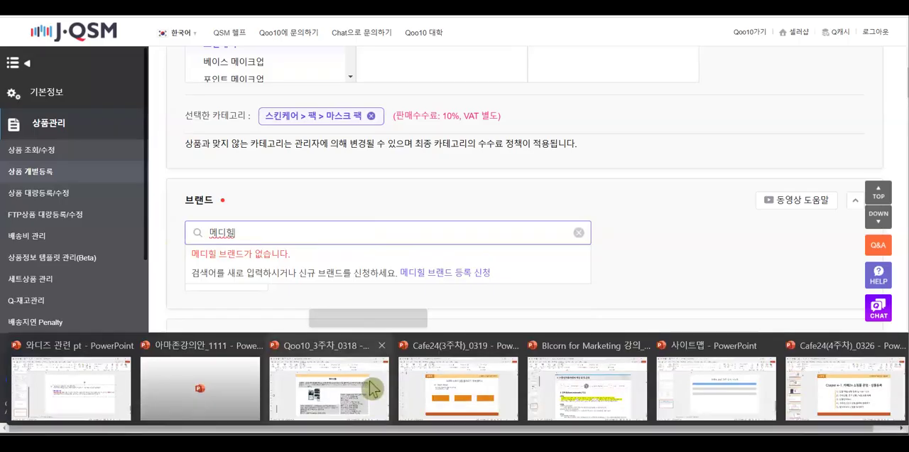
{"action": "left_click", "coordinate": [372, 394]}
{"action": "left_click_drag", "start_coordinate": [348, 144], "coordinate": [404, 144]}
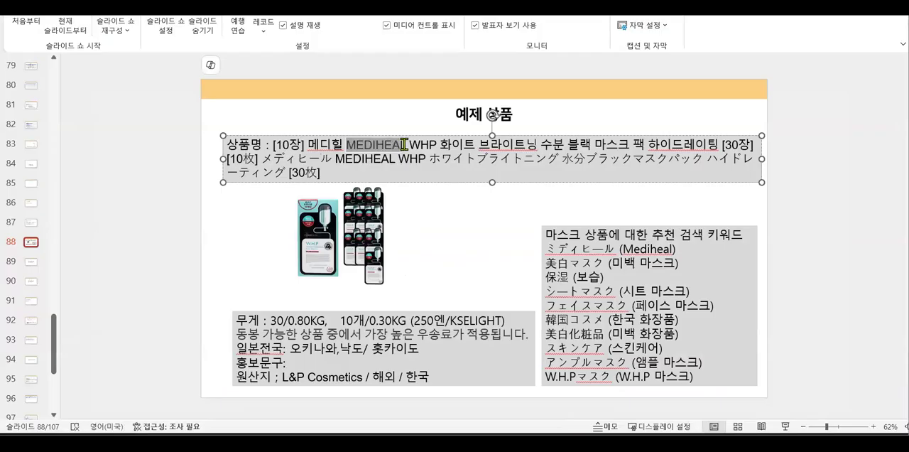
{"action": "left_click", "coordinate": [408, 145]}
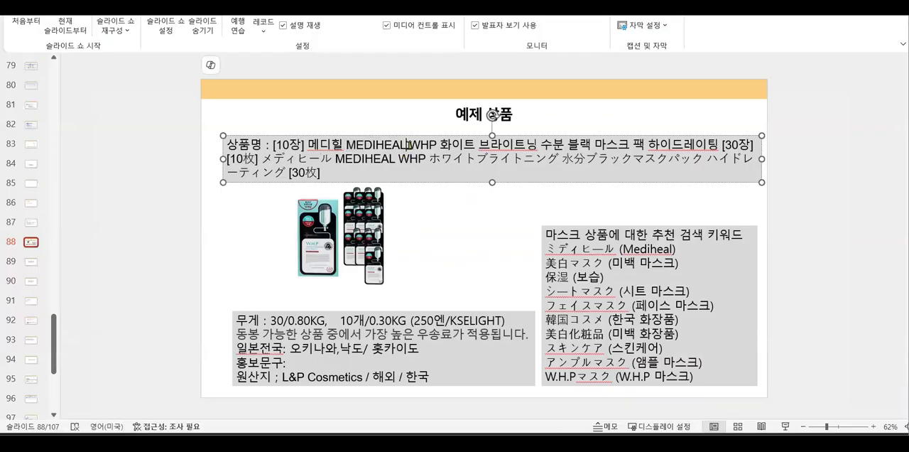
{"action": "double_click", "coordinate": [348, 145]}
{"action": "key", "text": "ctrl+c"}
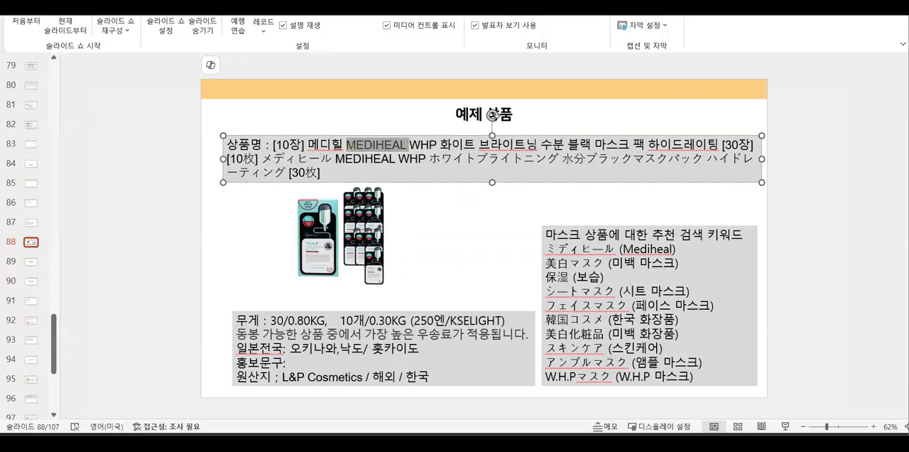
Return to the J·QSM product form, search the brands for the copied "MEDIHEAL" and set the brand to メディヒール (L&P Cosmetics)
{"action": "key", "text": "alt+Tab"}
{"action": "left_click_drag", "start_coordinate": [249, 234], "coordinate": [200, 235]}
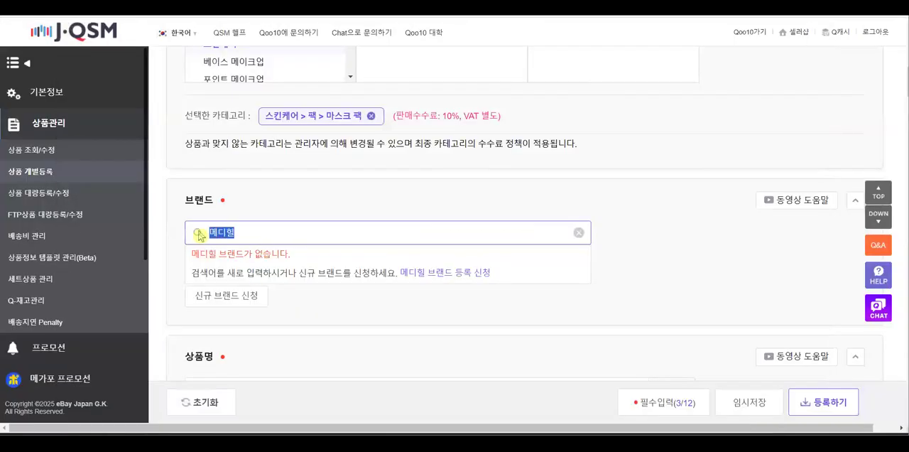
{"action": "key", "text": "ctrl+v"}
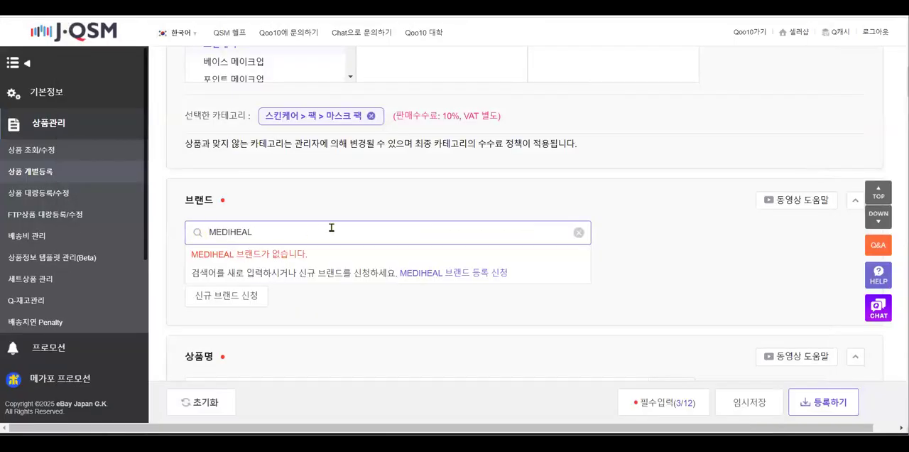
{"action": "key", "text": "BackSpace"}
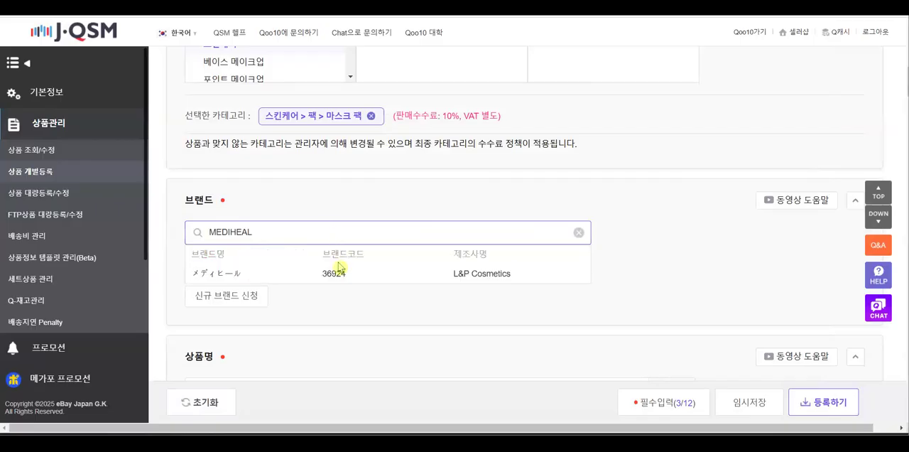
{"action": "left_click", "coordinate": [235, 276]}
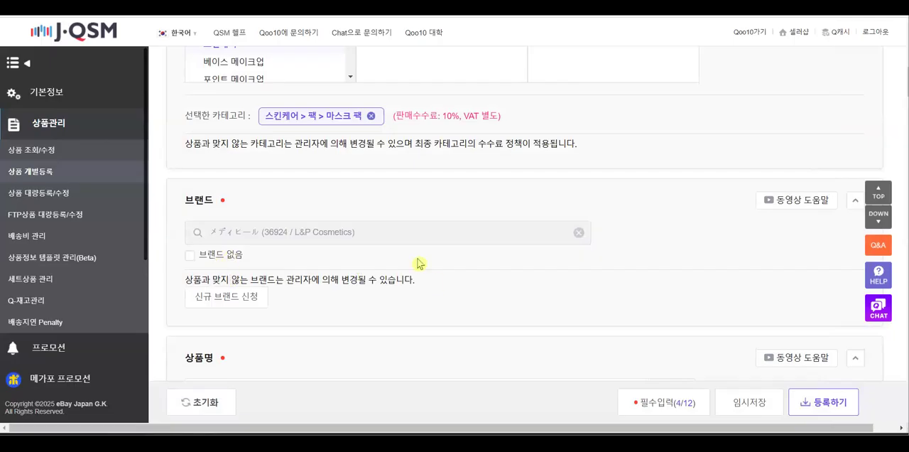
Switch back to the PowerPoint slide and copy the Japanese product name from "[10枚]" through "ハイドレーティング", excluding "[30枚]"
{"action": "scroll", "coordinate": [418, 264], "scroll_direction": "down", "scroll_amount": 1}
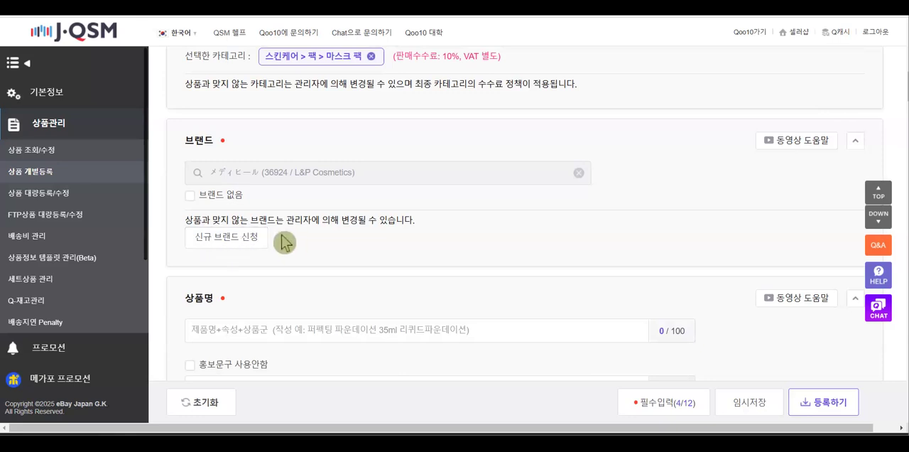
{"action": "scroll", "coordinate": [396, 274], "scroll_direction": "down", "scroll_amount": 2}
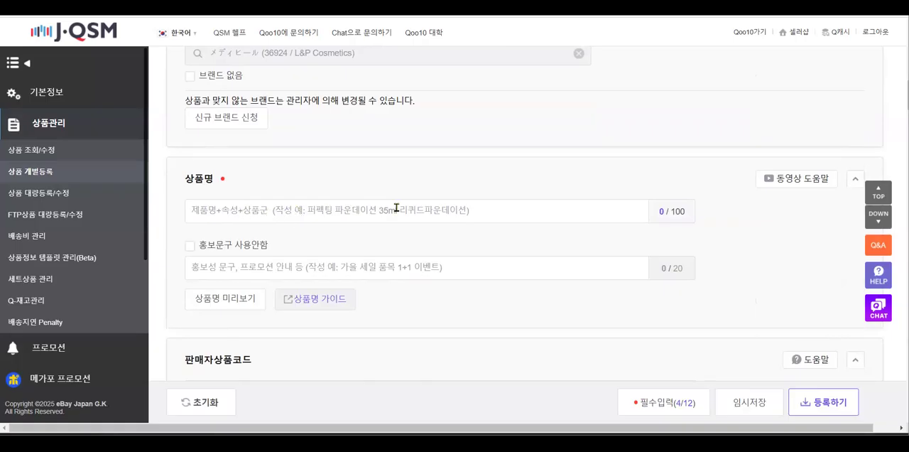
{"action": "left_click", "coordinate": [472, 212]}
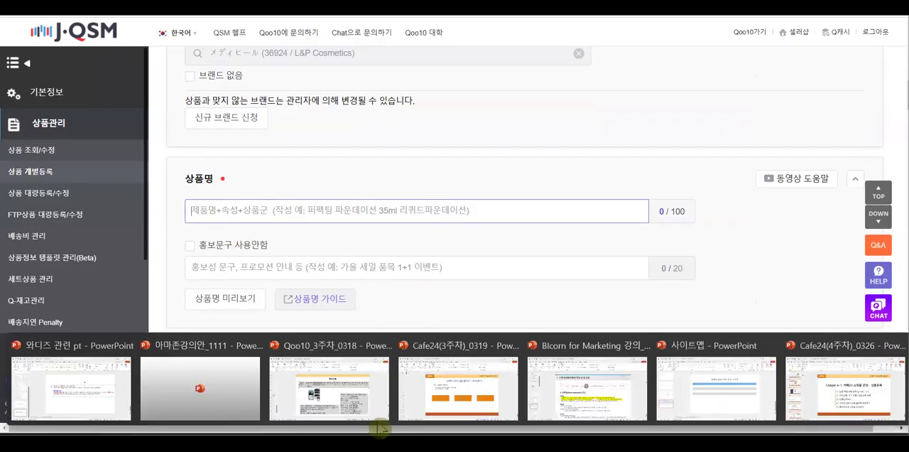
{"action": "mouse_move", "coordinate": [381, 419]}
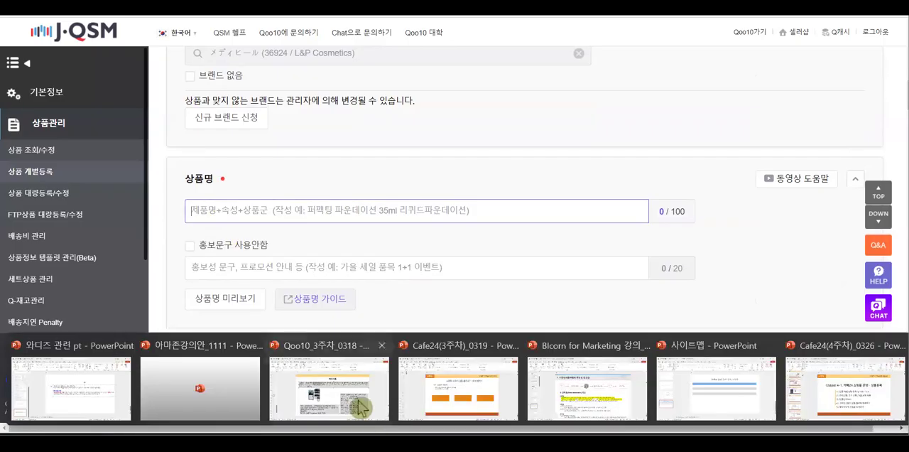
{"action": "left_click", "coordinate": [363, 410]}
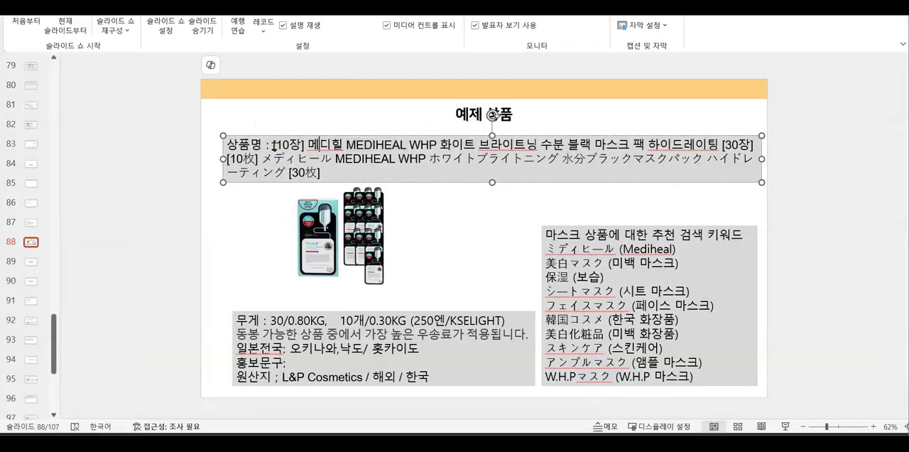
{"action": "left_click", "coordinate": [272, 146]}
{"action": "left_click", "coordinate": [227, 158]}
{"action": "left_click_drag", "start_coordinate": [228, 158], "coordinate": [291, 177]}
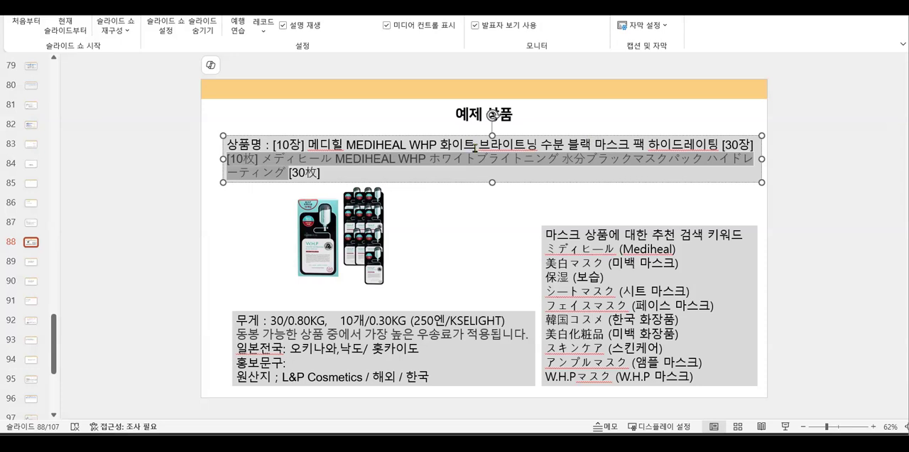
{"action": "left_click_drag", "start_coordinate": [475, 146], "coordinate": [594, 145]}
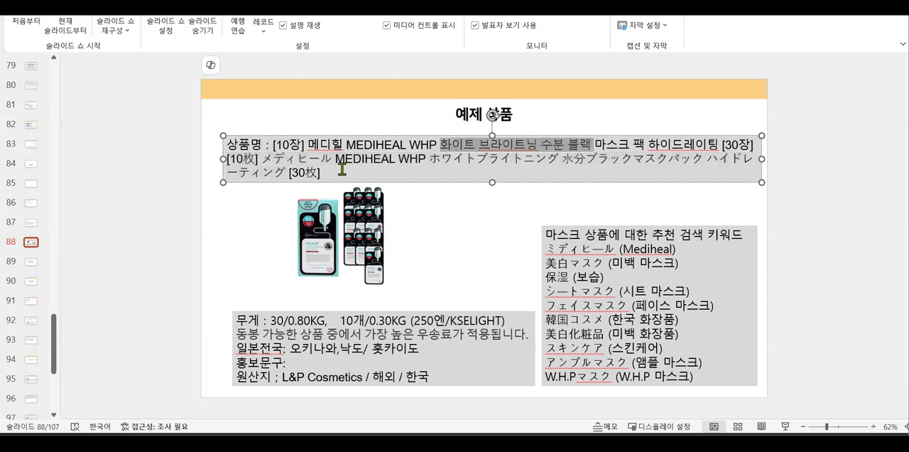
{"action": "left_click_drag", "start_coordinate": [286, 172], "coordinate": [226, 158]}
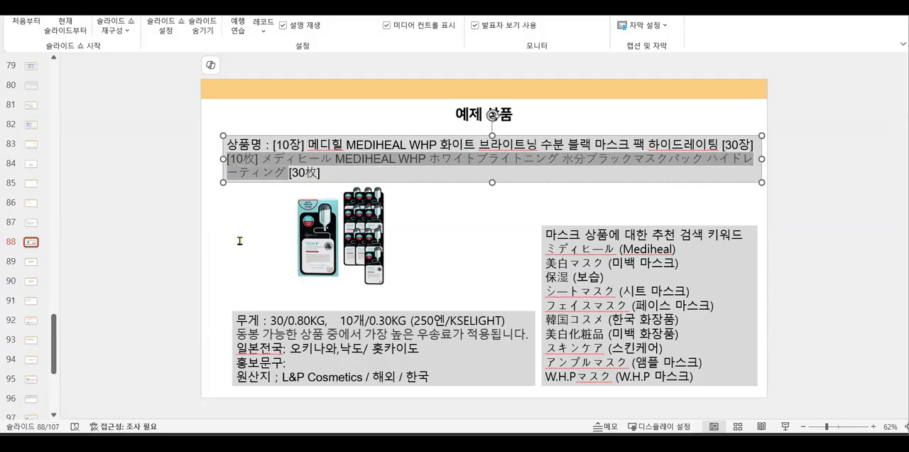
Return to the J·QSM form, paste the copied Japanese text as the product name and enable 홍보문구 사용안함
{"action": "key", "text": "alt+Tab"}
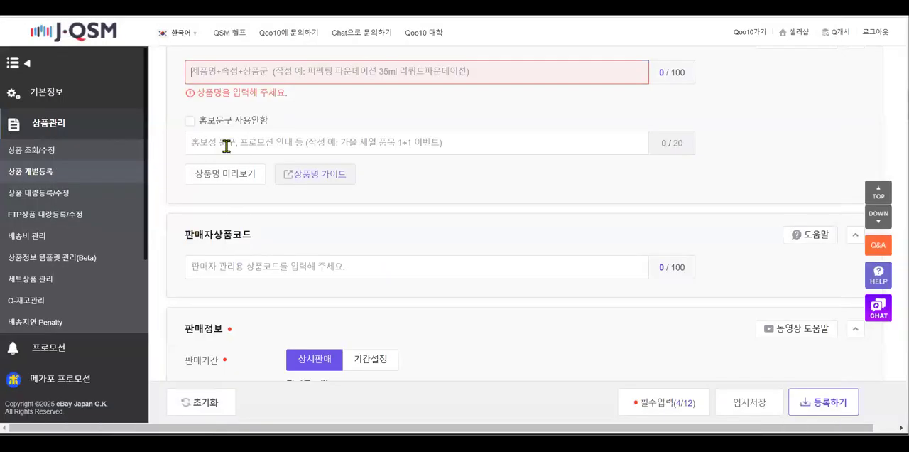
{"action": "left_click", "coordinate": [217, 71]}
{"action": "type", "text": "[10枚]メディヒール MEDIHEAL WHP ホワイトブライトニング 水分ブラックマスクパック ハイドレーティング"}
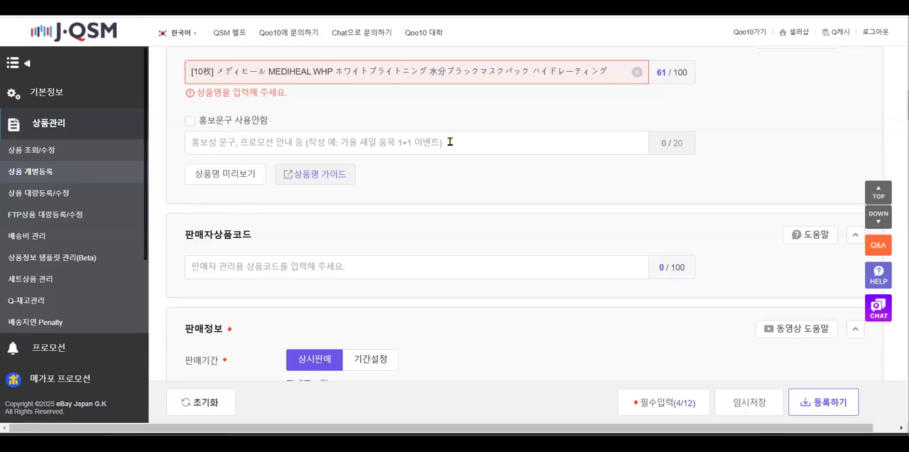
{"action": "left_click", "coordinate": [188, 121]}
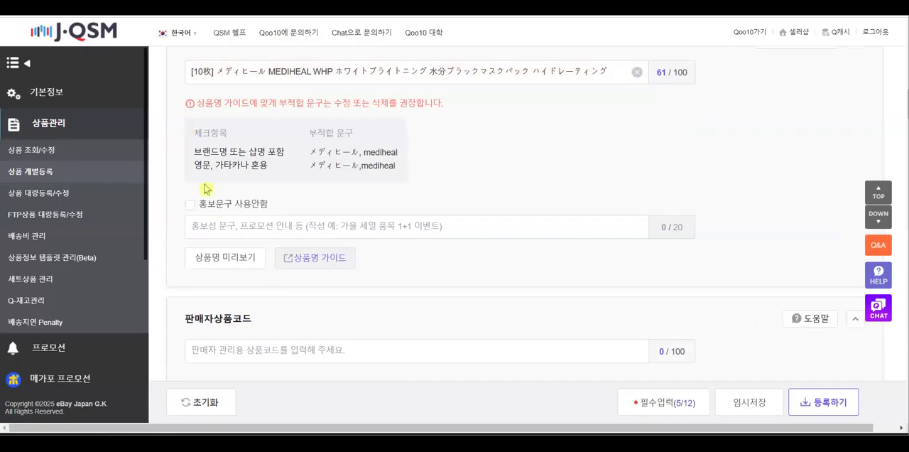
{"action": "left_click", "coordinate": [191, 208]}
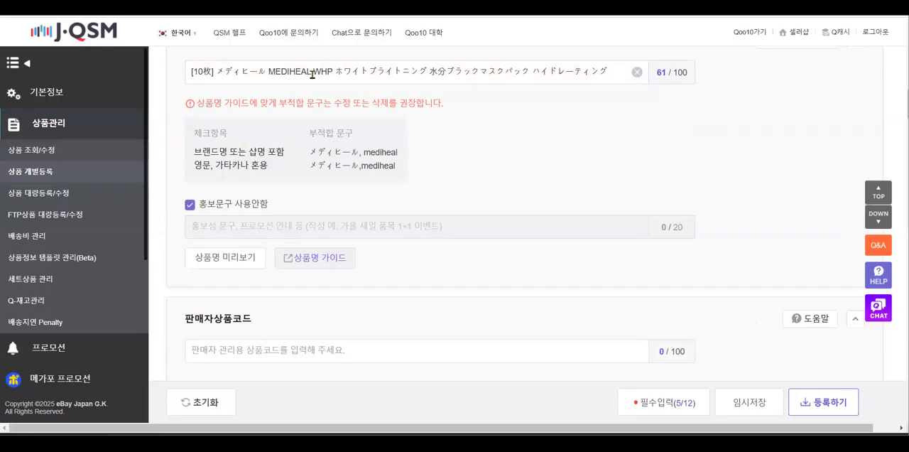
Remove the brand words "メディヒール MEDIHEAL" from the product name and have it rechecked against the naming guide
{"action": "left_click_drag", "start_coordinate": [313, 72], "coordinate": [307, 71]}
{"action": "left_click_drag", "start_coordinate": [245, 74], "coordinate": [218, 74]}
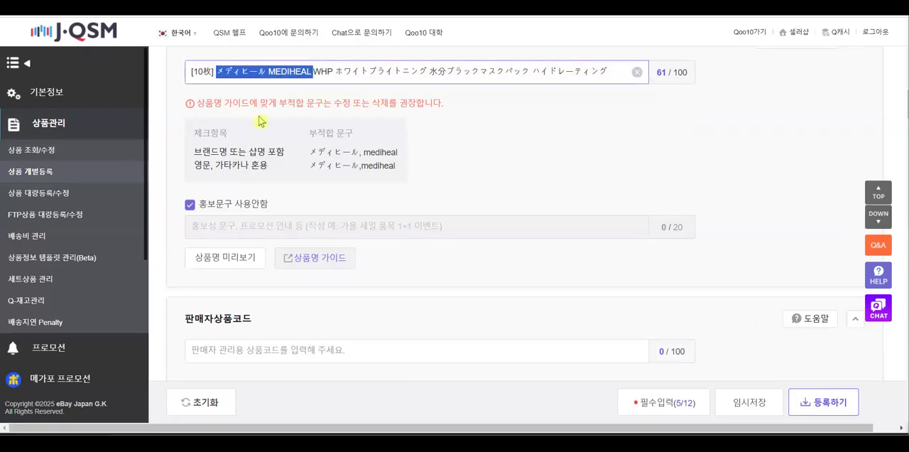
{"action": "key", "text": "BackSpace"}
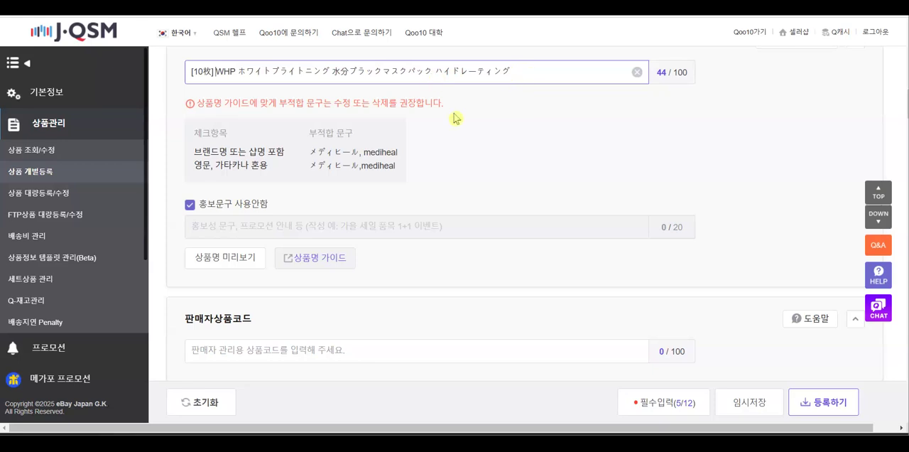
{"action": "left_click", "coordinate": [193, 199]}
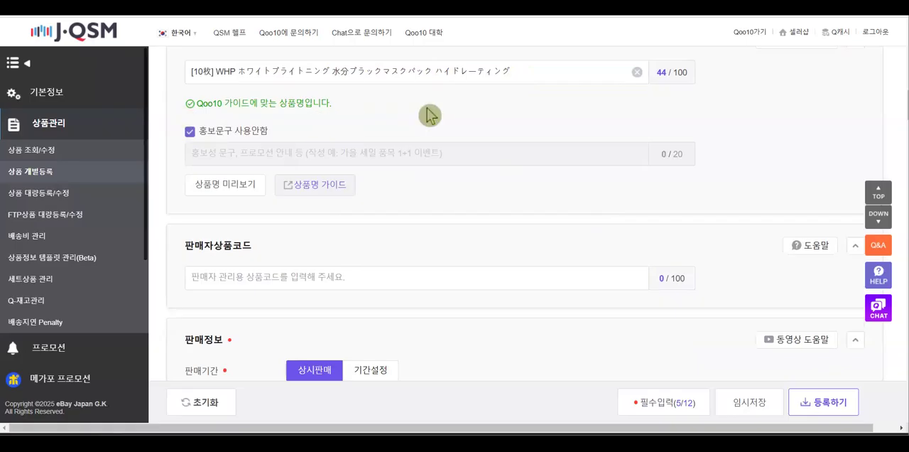
Leave the seller product code blank and set the sale price (판매가격) to 1,780 yen
{"action": "scroll", "coordinate": [463, 193], "scroll_direction": "down", "scroll_amount": 1}
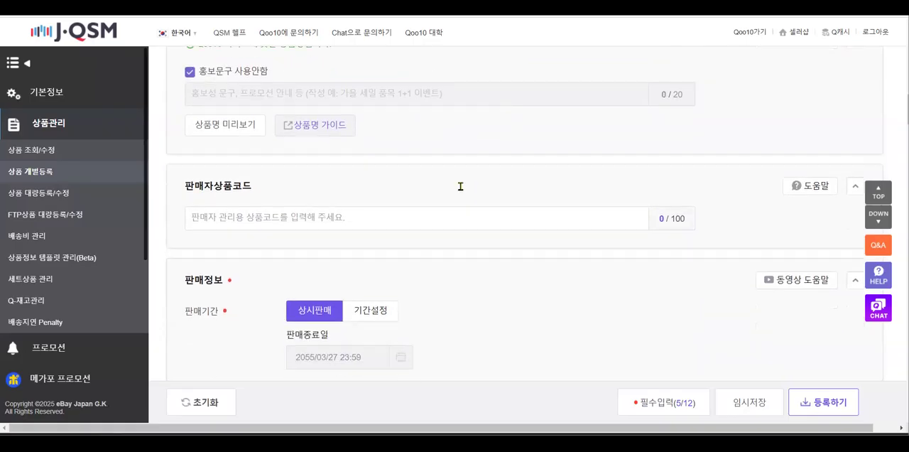
{"action": "left_click", "coordinate": [249, 221]}
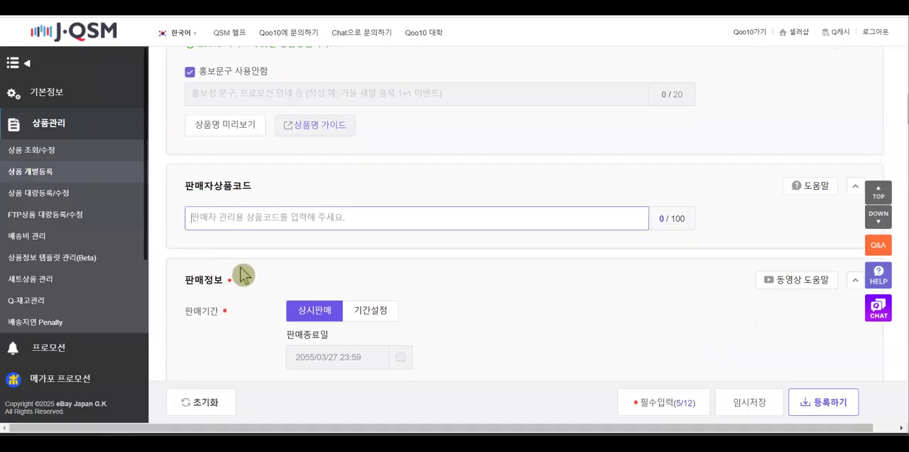
{"action": "scroll", "coordinate": [335, 301], "scroll_direction": "down", "scroll_amount": 2}
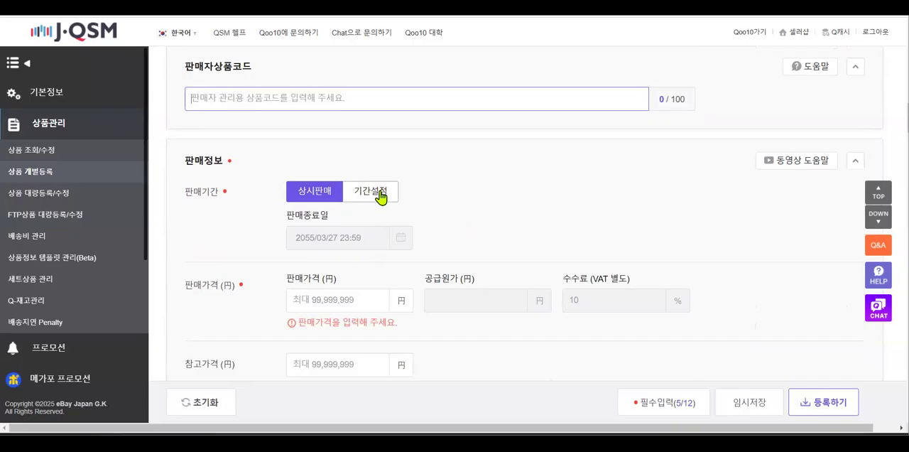
{"action": "scroll", "coordinate": [244, 290], "scroll_direction": "down", "scroll_amount": 1}
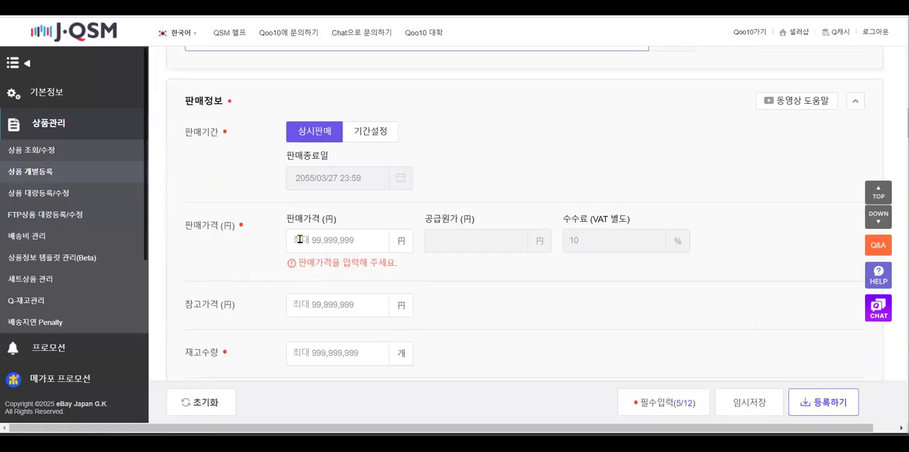
{"action": "left_click", "coordinate": [351, 239]}
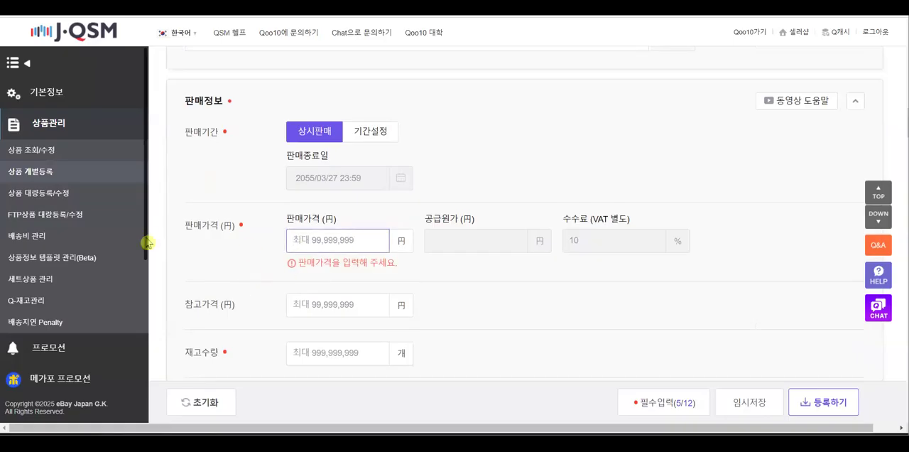
{"action": "type", "text": "17"}
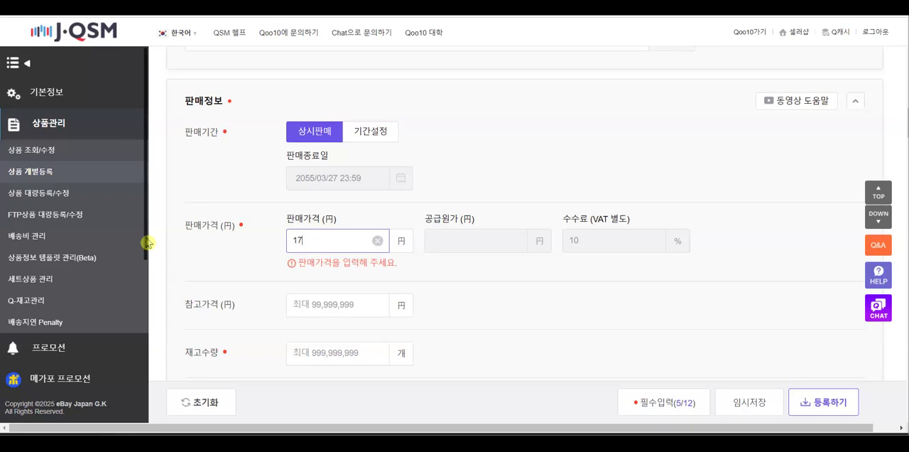
{"action": "type", "text": "800"}
{"action": "key", "text": "BackSpace"}
{"action": "left_click", "coordinate": [437, 251]}
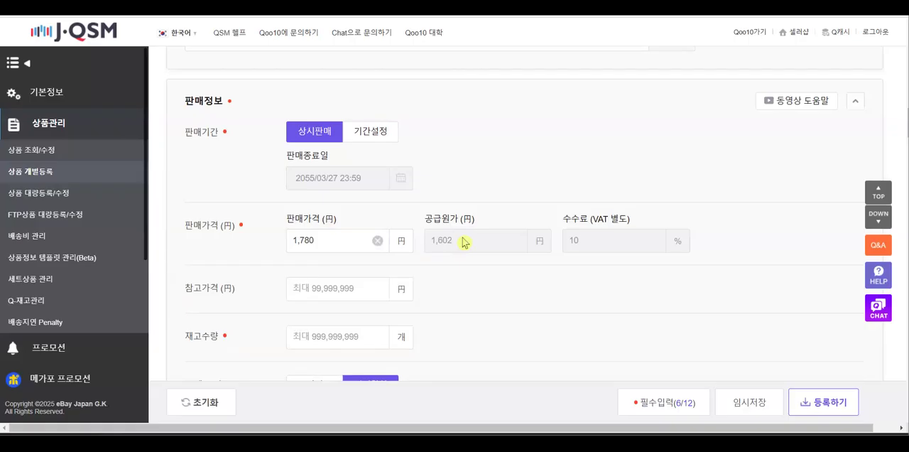
Set the reference price (참고가격) to 1,780 yen and read the notice about the seller's responsibility for it
{"action": "scroll", "coordinate": [416, 267], "scroll_direction": "down", "scroll_amount": 2}
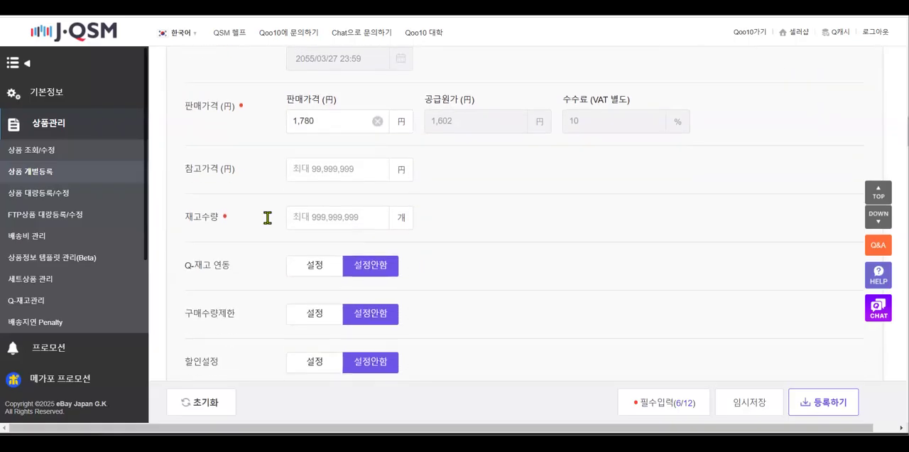
{"action": "left_click", "coordinate": [331, 173]}
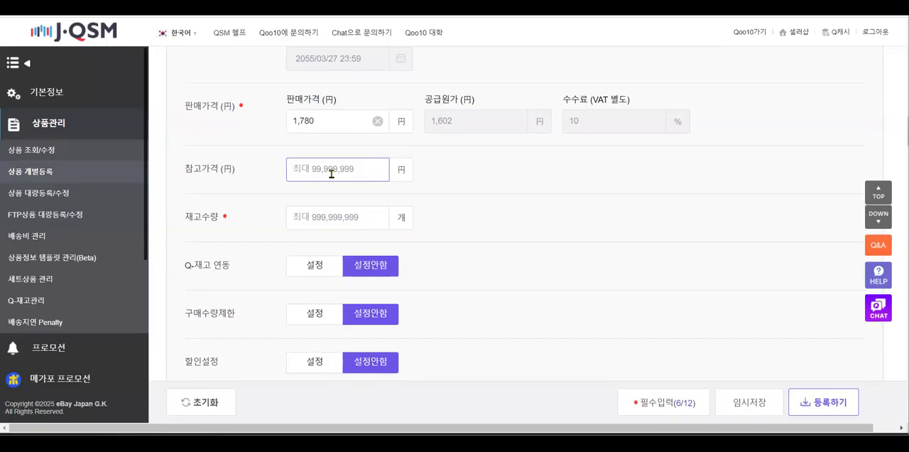
{"action": "type", "text": "1780"}
{"action": "left_click", "coordinate": [479, 181]}
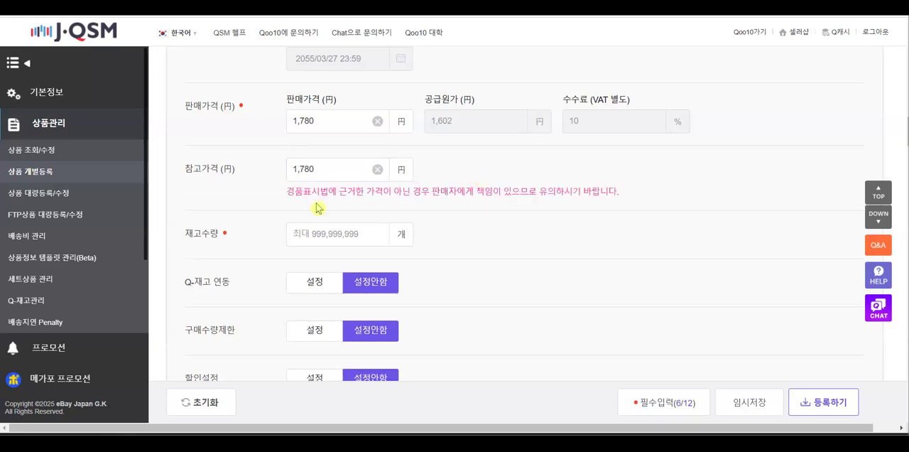
{"action": "left_click_drag", "start_coordinate": [280, 197], "coordinate": [623, 197]}
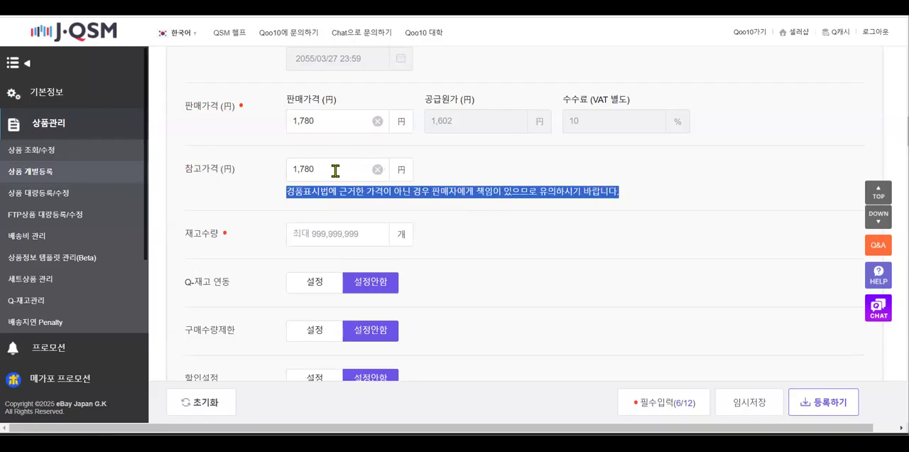
{"action": "left_click", "coordinate": [532, 219]}
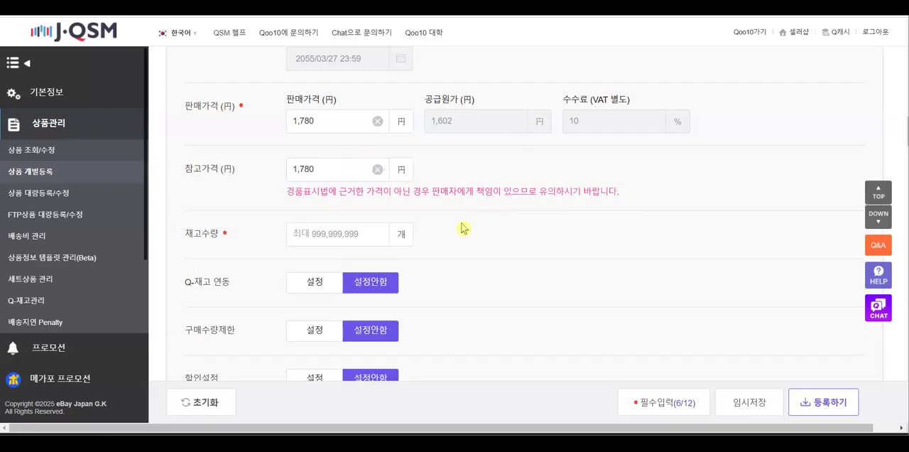
Set the stock quantity (재고수량) to 999
{"action": "scroll", "coordinate": [462, 227], "scroll_direction": "down", "scroll_amount": 1}
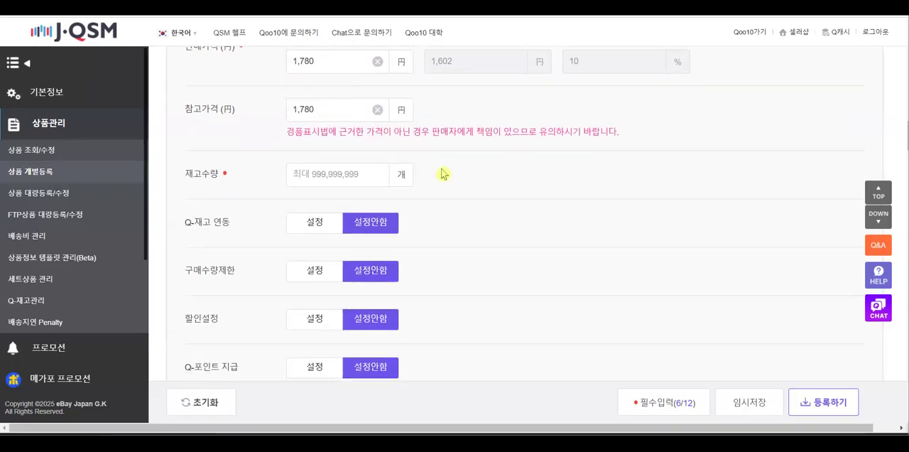
{"action": "left_click", "coordinate": [351, 174]}
{"action": "type", "text": "999"}
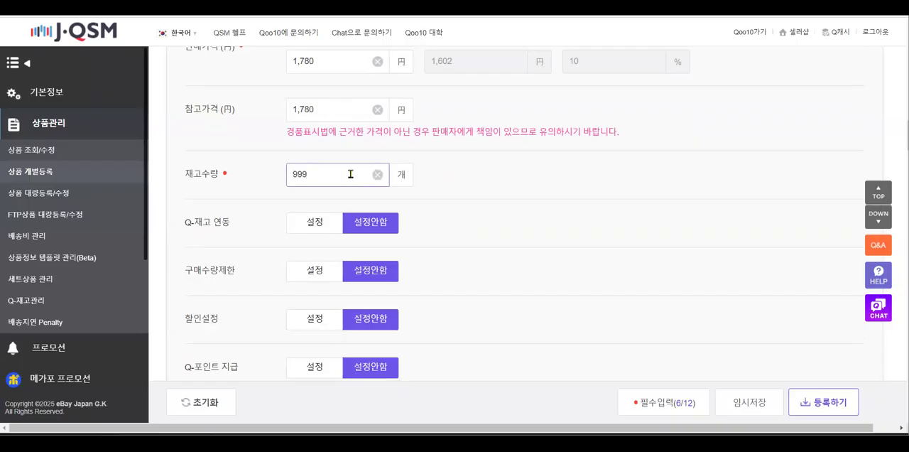
{"action": "left_click", "coordinate": [462, 206]}
Inspect the fields offered by Q-재고 연동 and 구매수량제한, returning each option to 설정안함
{"action": "scroll", "coordinate": [475, 253], "scroll_direction": "down", "scroll_amount": 1}
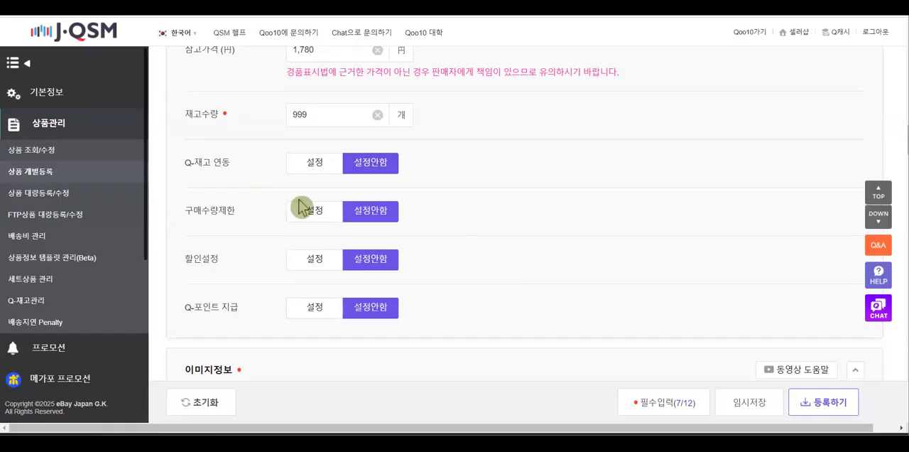
{"action": "scroll", "coordinate": [435, 193], "scroll_direction": "down", "scroll_amount": 1}
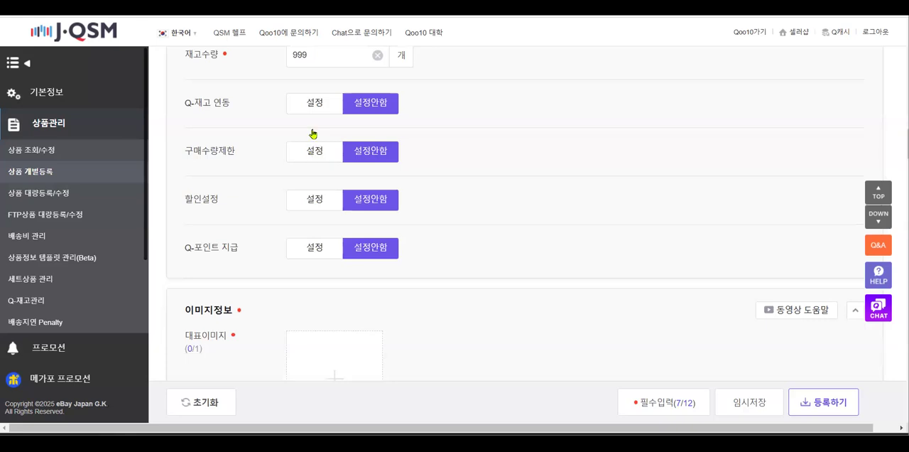
{"action": "left_click", "coordinate": [310, 107]}
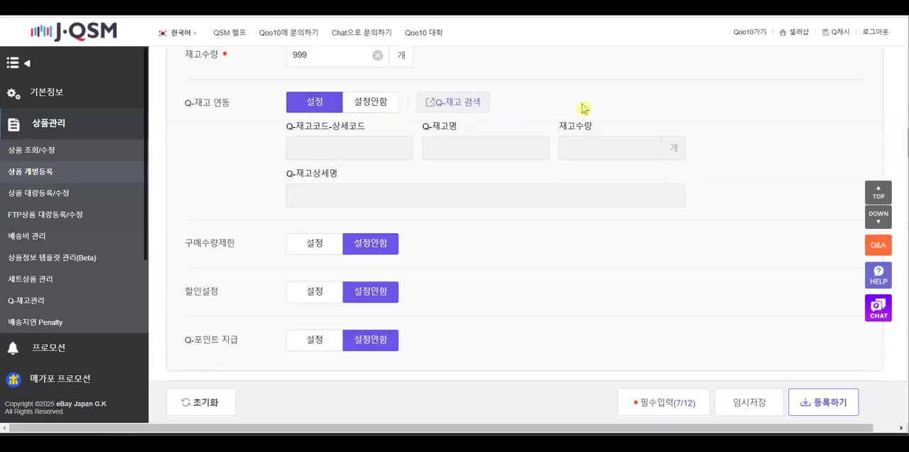
{"action": "left_click", "coordinate": [377, 108]}
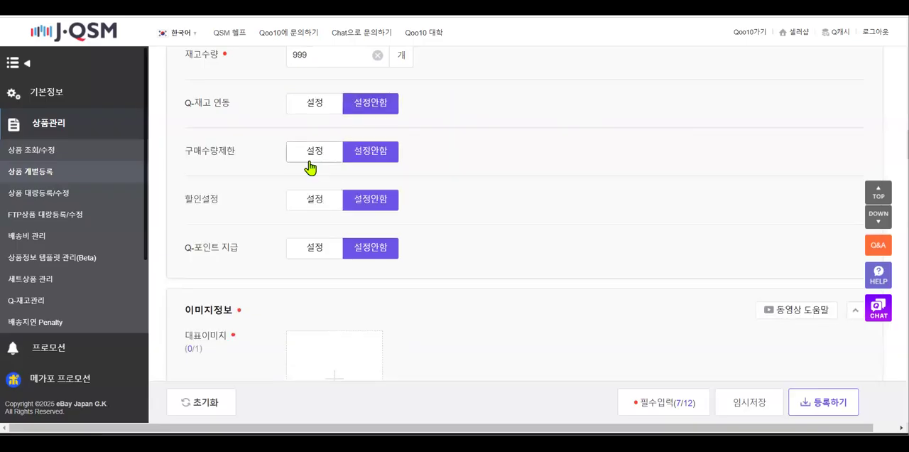
{"action": "left_click", "coordinate": [313, 155]}
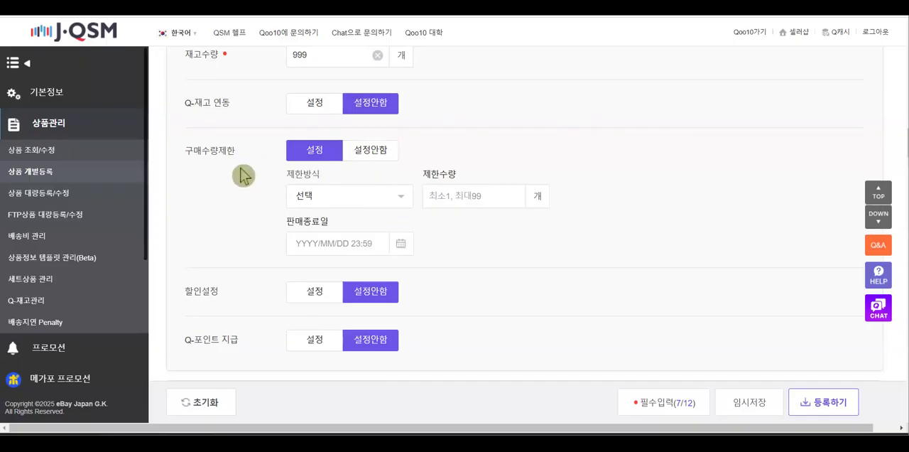
{"action": "left_click", "coordinate": [370, 153]}
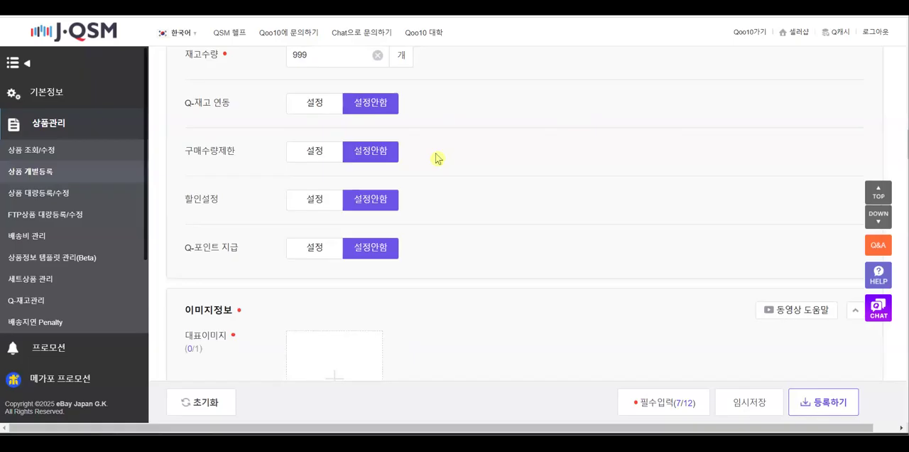
Inspect the discount method, rate and period fields of 할인설정, leaving the option at 설정안함
{"action": "left_click", "coordinate": [291, 208]}
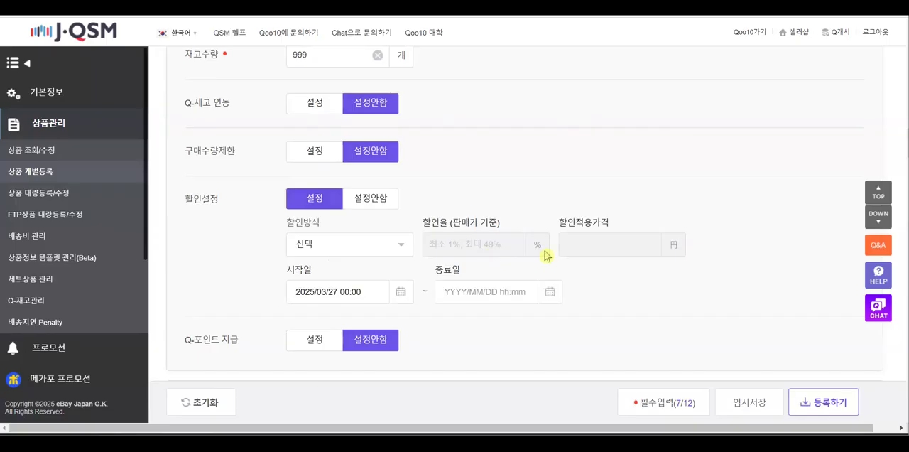
{"action": "left_click", "coordinate": [373, 202]}
{"action": "scroll", "coordinate": [568, 170], "scroll_direction": "down", "scroll_amount": 1}
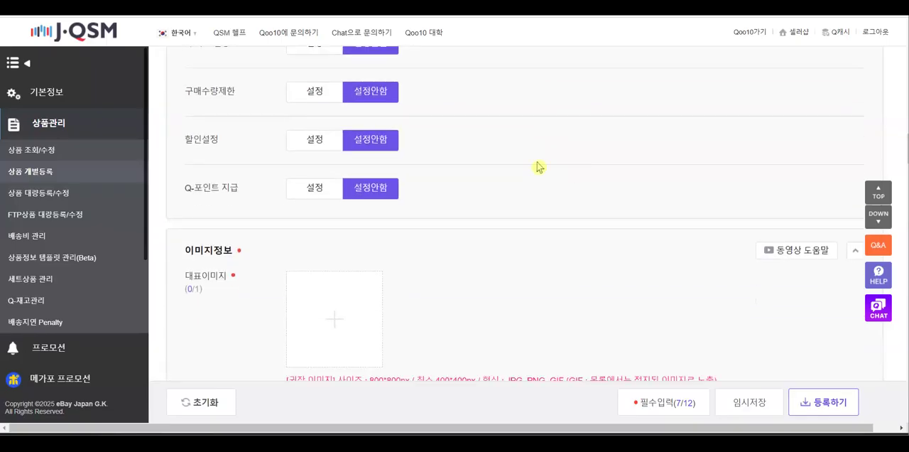
{"action": "left_click", "coordinate": [310, 143]}
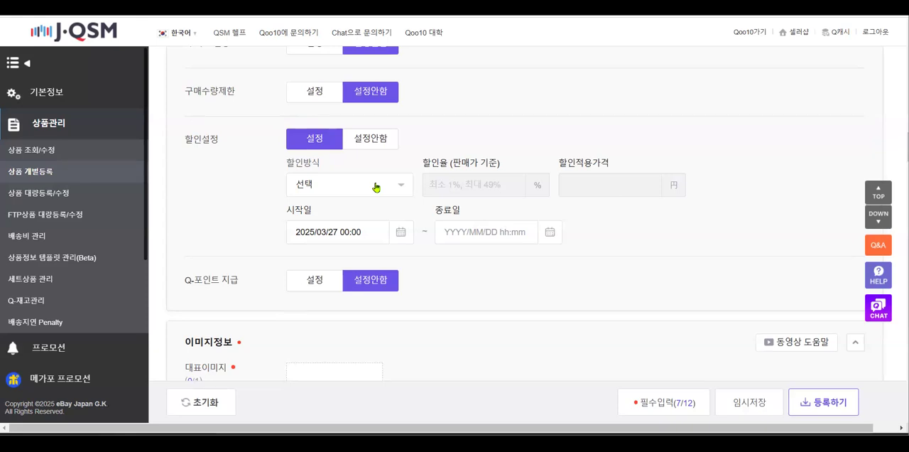
{"action": "left_click", "coordinate": [375, 140]}
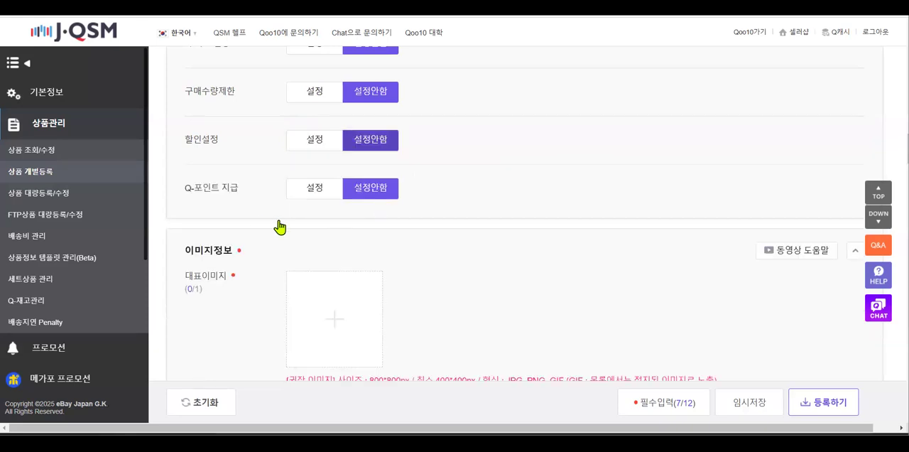
Enable Q-포인트 지급 and open its list of payment methods (지급방식)
{"action": "left_click", "coordinate": [315, 194]}
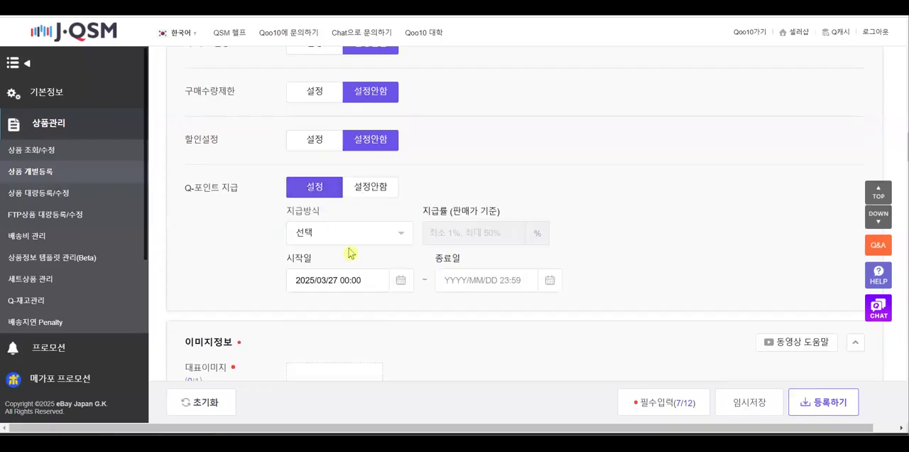
{"action": "left_click", "coordinate": [389, 237]}
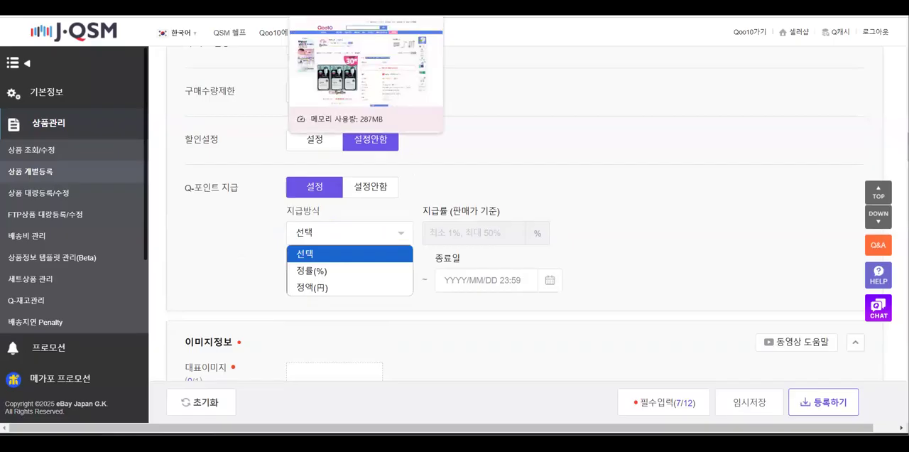
Switch to the WHP 30-sheet mask listing on Qoo10 and examine the point details of its additional benefits (추가 혜택)
{"action": "left_click", "coordinate": [341, 7]}
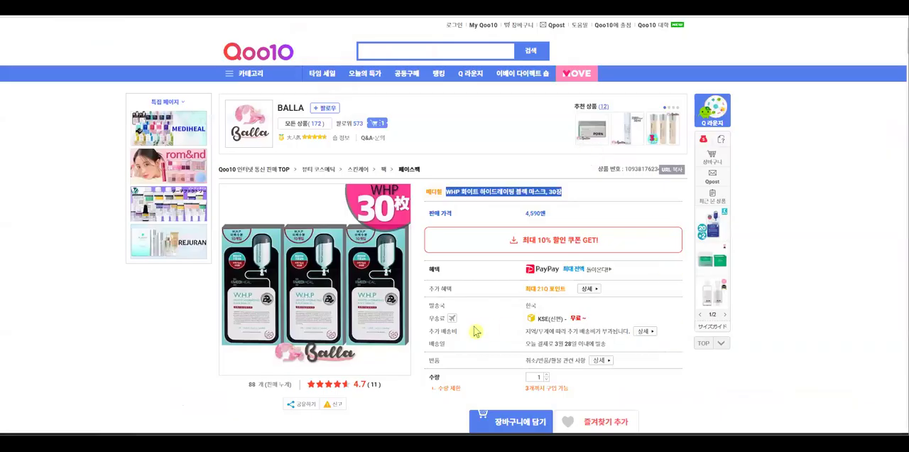
{"action": "scroll", "coordinate": [641, 320], "scroll_direction": "down", "scroll_amount": 1}
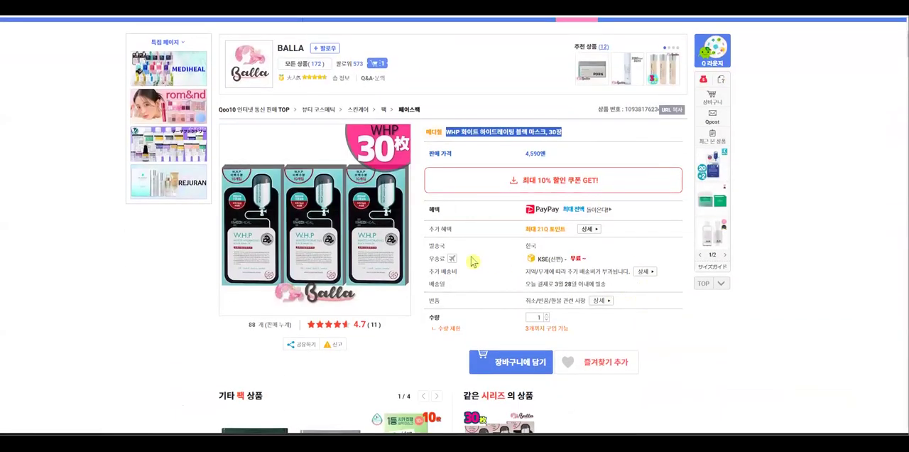
{"action": "scroll", "coordinate": [436, 258], "scroll_direction": "down", "scroll_amount": 1}
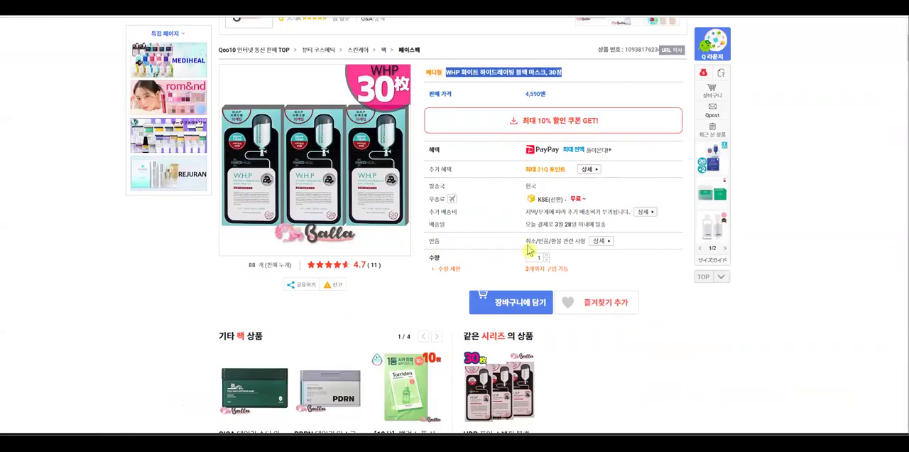
{"action": "scroll", "coordinate": [527, 253], "scroll_direction": "down", "scroll_amount": 1}
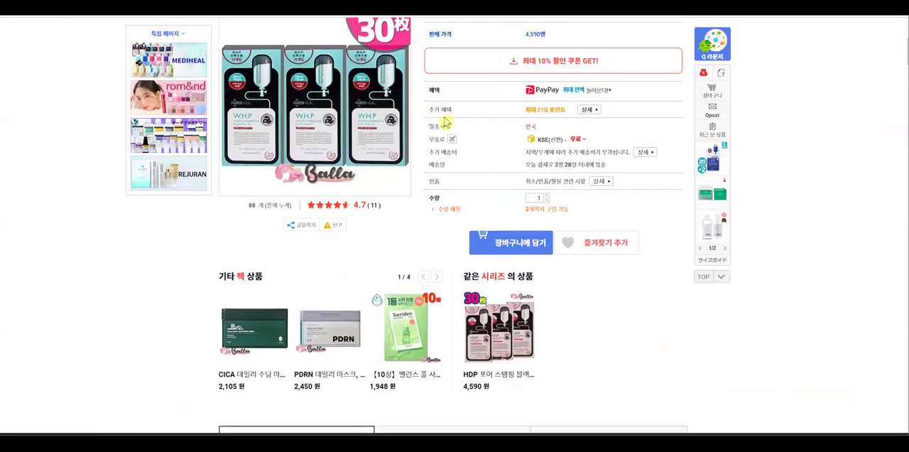
{"action": "left_click", "coordinate": [588, 111]}
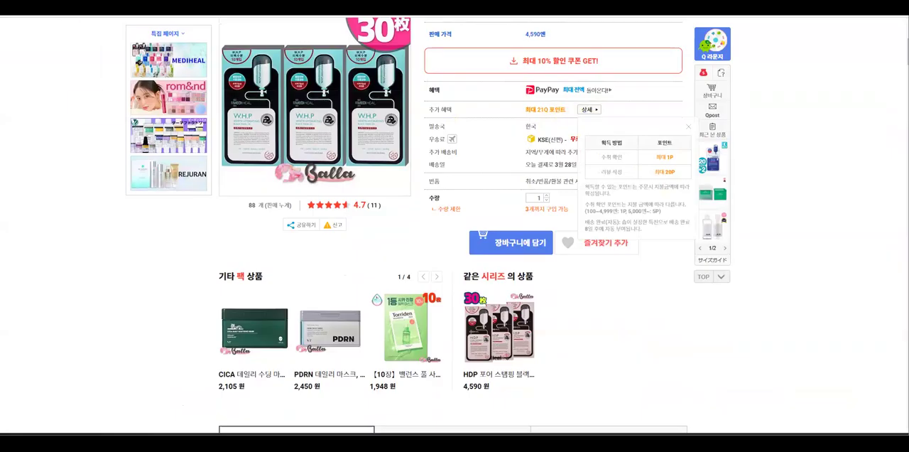
Return to the J·QSM form and set the Q-point payment to the fixed-amount method 정액(円) with 20 yen
{"action": "left_click", "coordinate": [60, 9]}
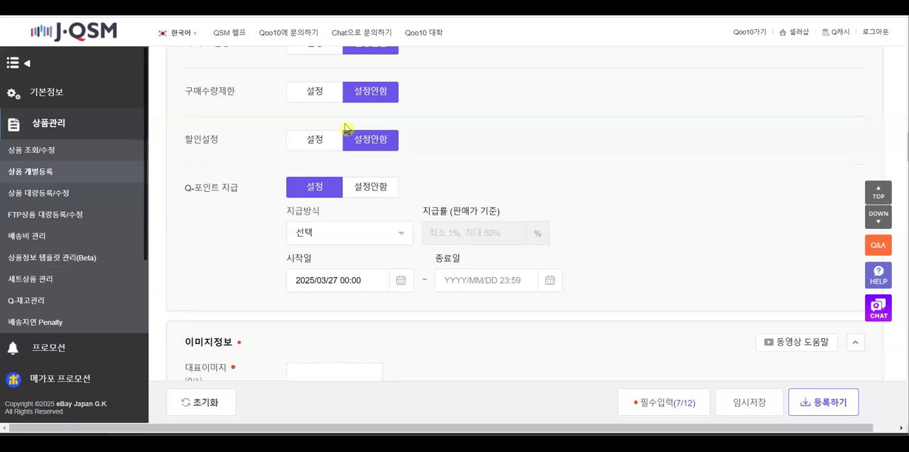
{"action": "left_click", "coordinate": [399, 241]}
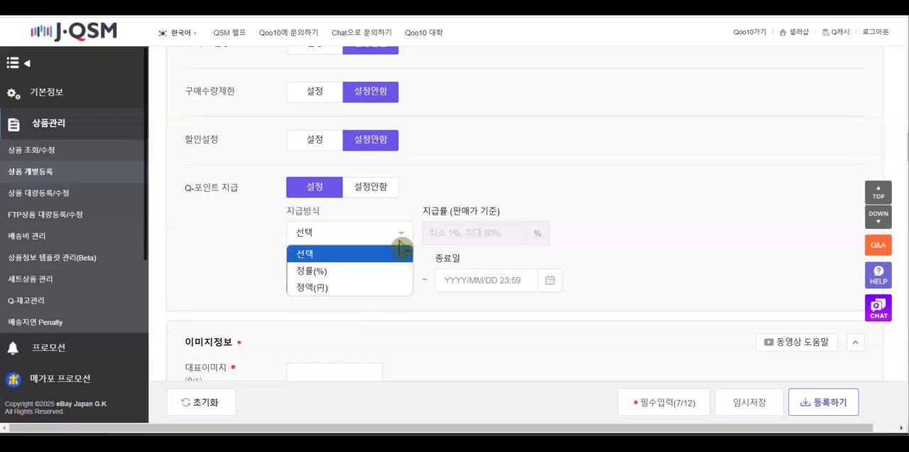
{"action": "left_click", "coordinate": [335, 289]}
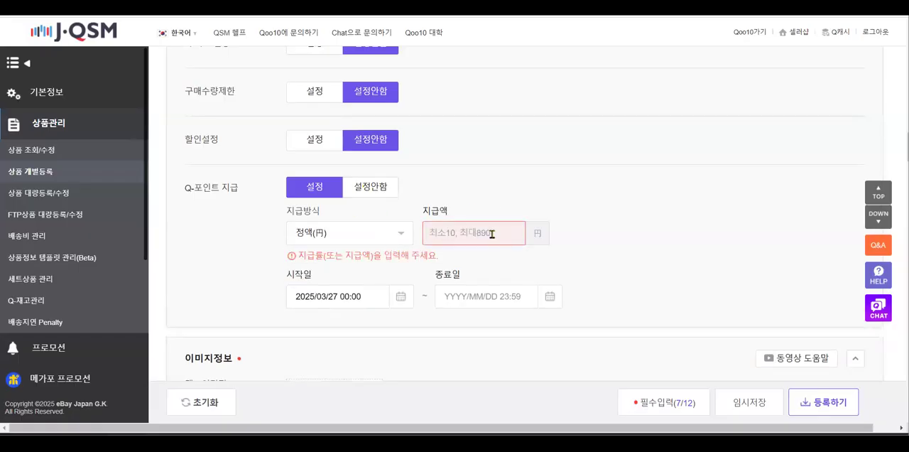
{"action": "left_click", "coordinate": [491, 233]}
{"action": "type", "text": "20"}
{"action": "left_click", "coordinate": [643, 244]}
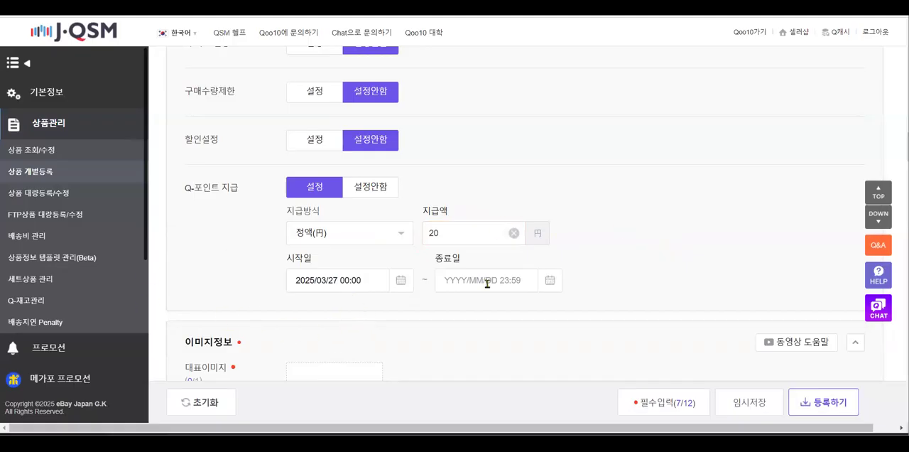
Set the end date (종료일) of the Q-point payment to 2025/04/12
{"action": "left_click", "coordinate": [550, 282]}
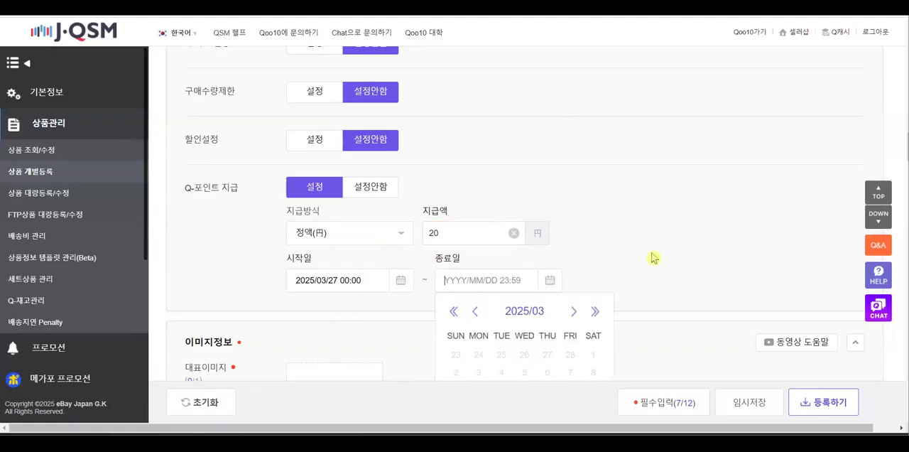
{"action": "scroll", "coordinate": [654, 249], "scroll_direction": "down", "scroll_amount": 3}
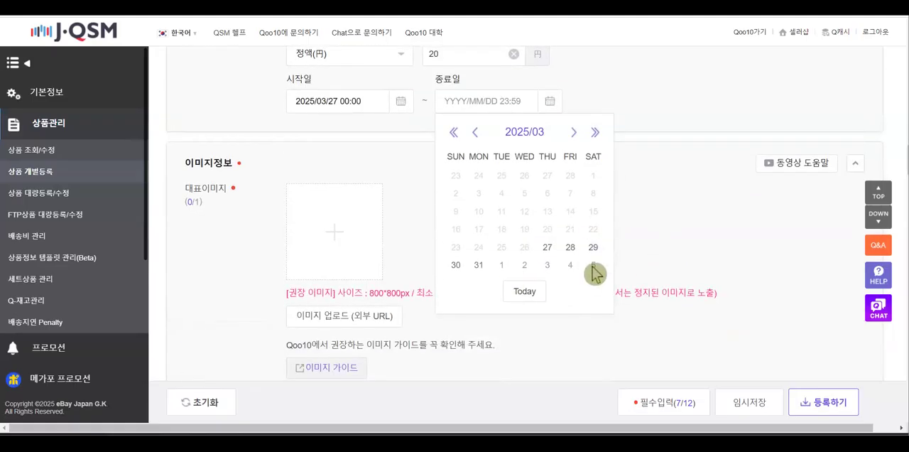
{"action": "left_click", "coordinate": [572, 133]}
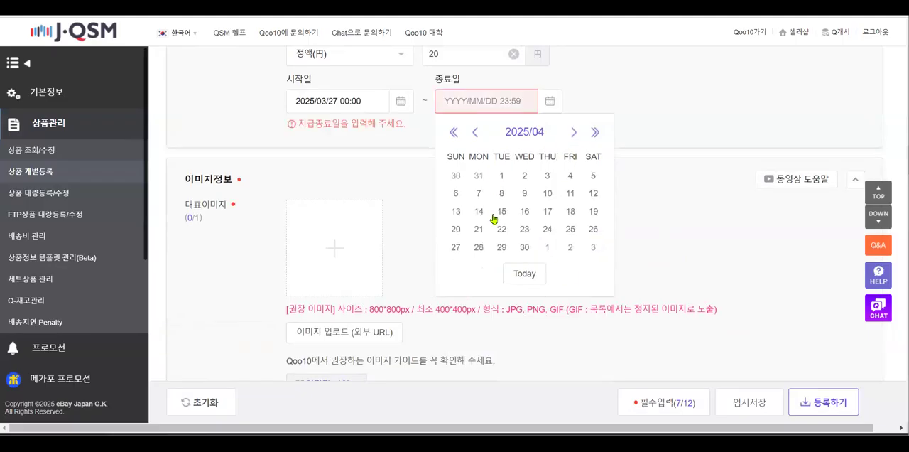
{"action": "left_click", "coordinate": [595, 199]}
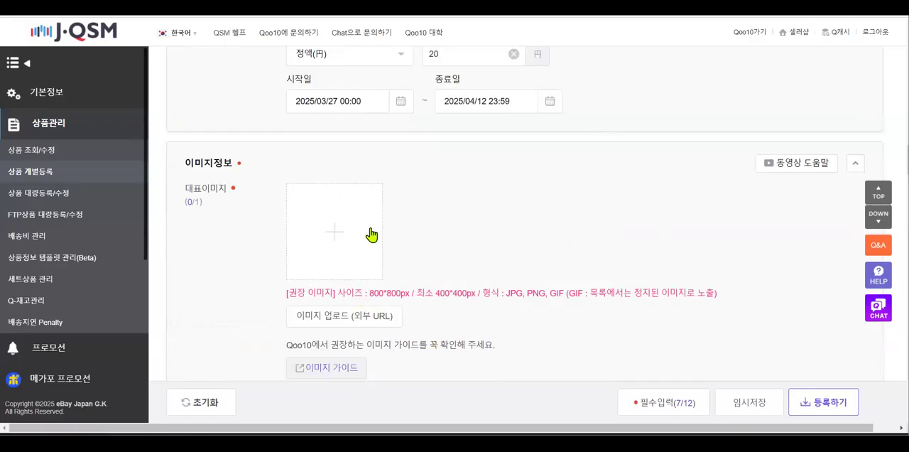
Check the recommended 800*800px size and upload whpmedihil_10pcs from the 보물스토어 큐탠샵 folder as the main image (대표이미지)
{"action": "scroll", "coordinate": [469, 251], "scroll_direction": "down", "scroll_amount": 1}
{"action": "scroll", "coordinate": [469, 250], "scroll_direction": "down", "scroll_amount": 2}
{"action": "left_click_drag", "start_coordinate": [364, 174], "coordinate": [425, 175]}
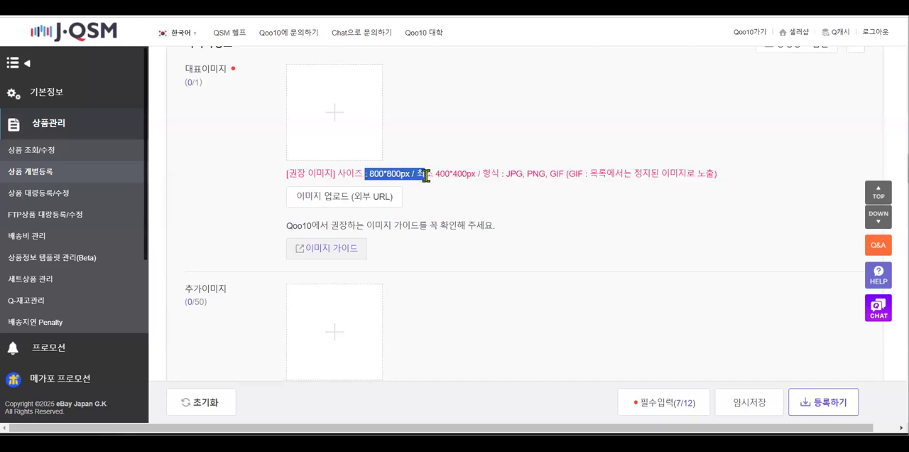
{"action": "left_click", "coordinate": [335, 114]}
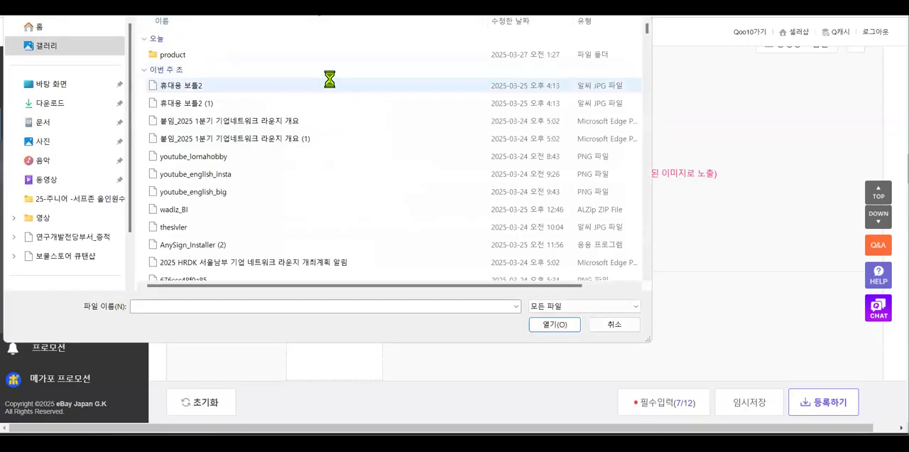
{"action": "left_click", "coordinate": [65, 232]}
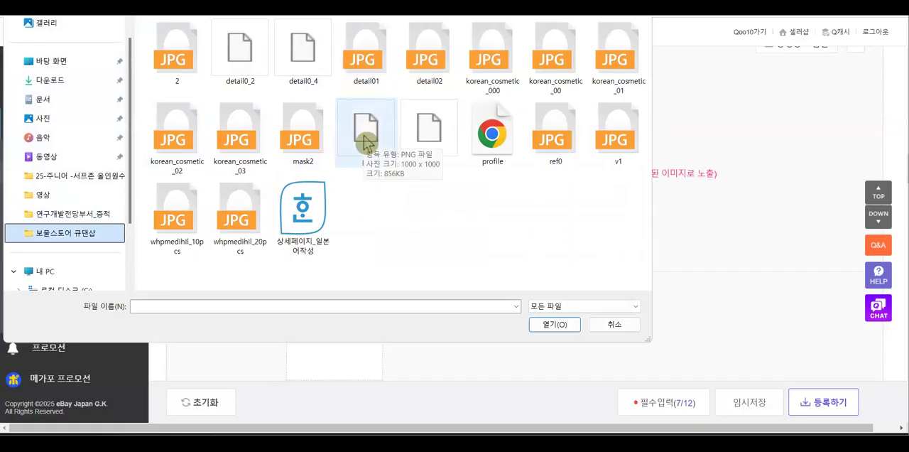
{"action": "double_click", "coordinate": [164, 226]}
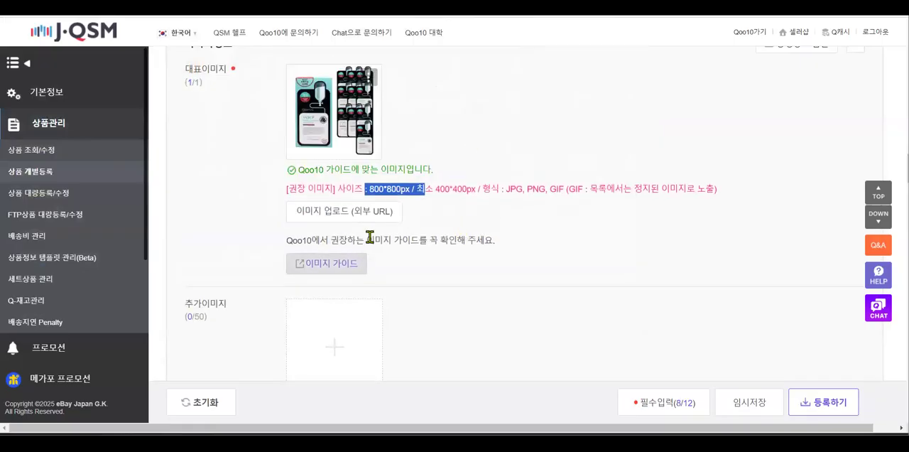
Open the Qoo10 main-image guide (이미지 가이드), examine its rules on ratio, margins, size and background, and return to the product form
{"action": "left_click", "coordinate": [336, 270]}
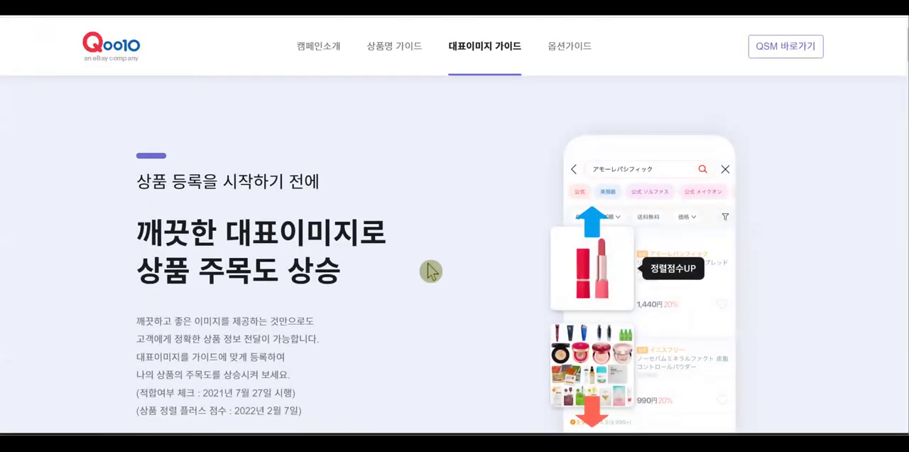
{"action": "scroll", "coordinate": [390, 274], "scroll_direction": "down", "scroll_amount": 1}
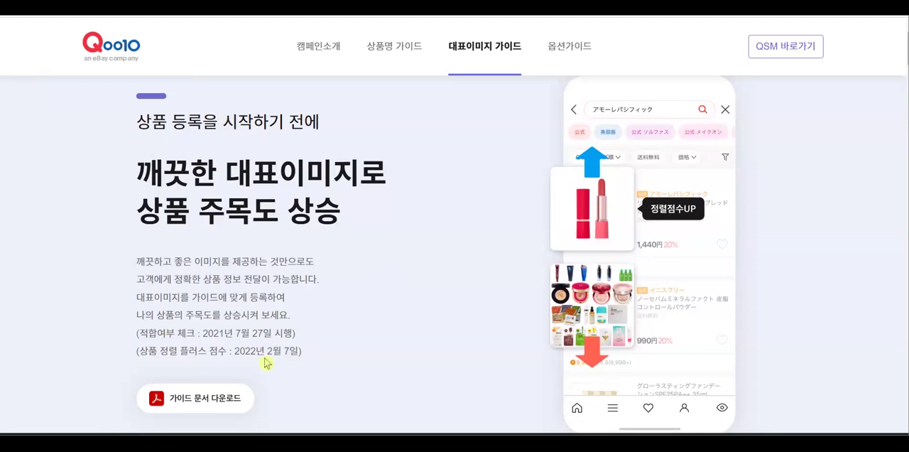
{"action": "left_click_drag", "start_coordinate": [162, 176], "coordinate": [360, 179]}
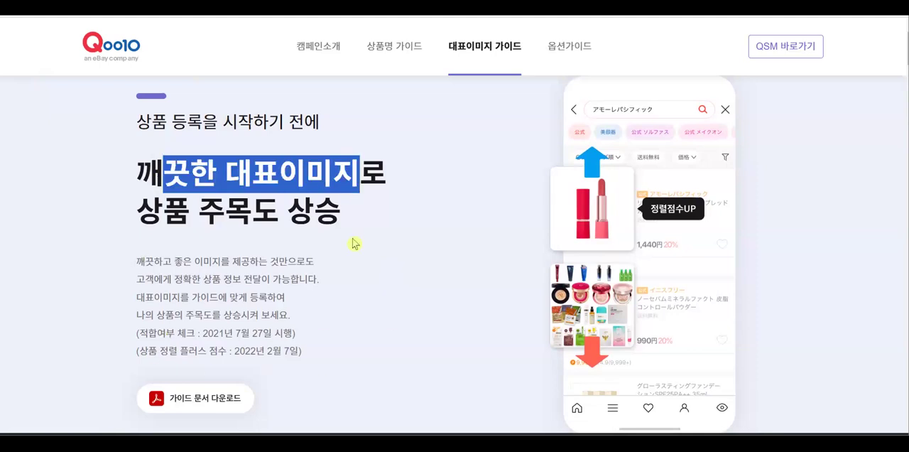
{"action": "scroll", "coordinate": [445, 317], "scroll_direction": "down", "scroll_amount": 5}
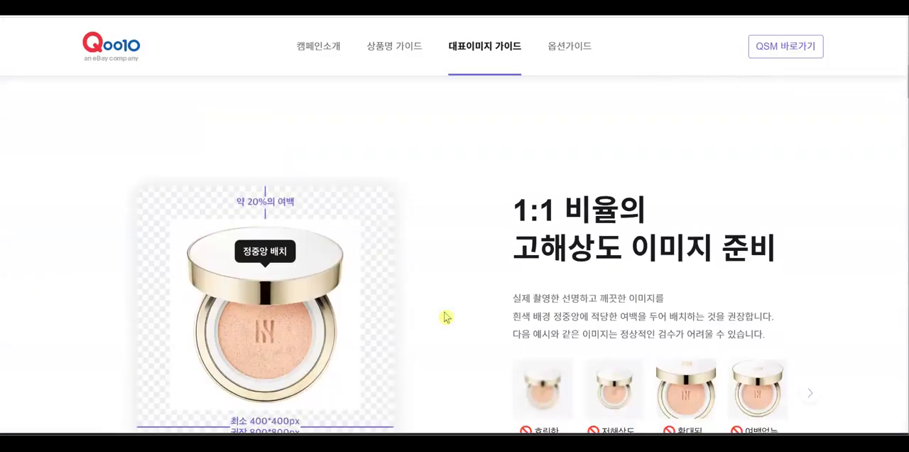
{"action": "scroll", "coordinate": [444, 316], "scroll_direction": "down", "scroll_amount": 2}
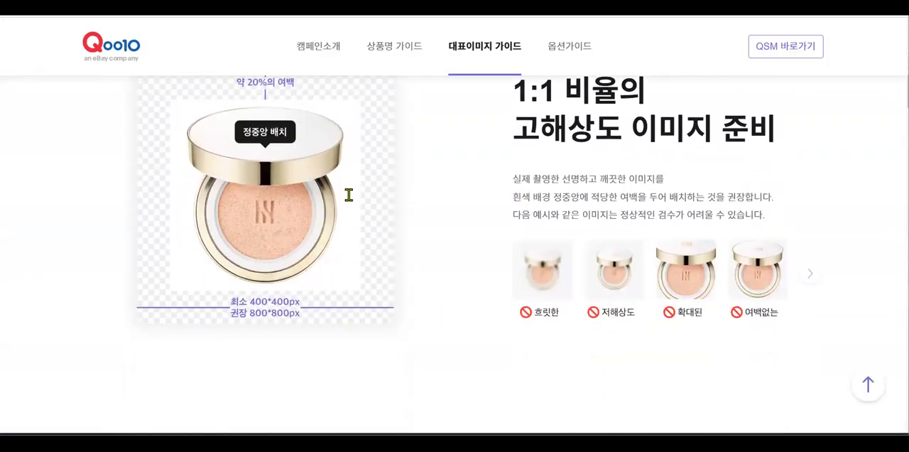
{"action": "scroll", "coordinate": [348, 193], "scroll_direction": "up", "scroll_amount": 1}
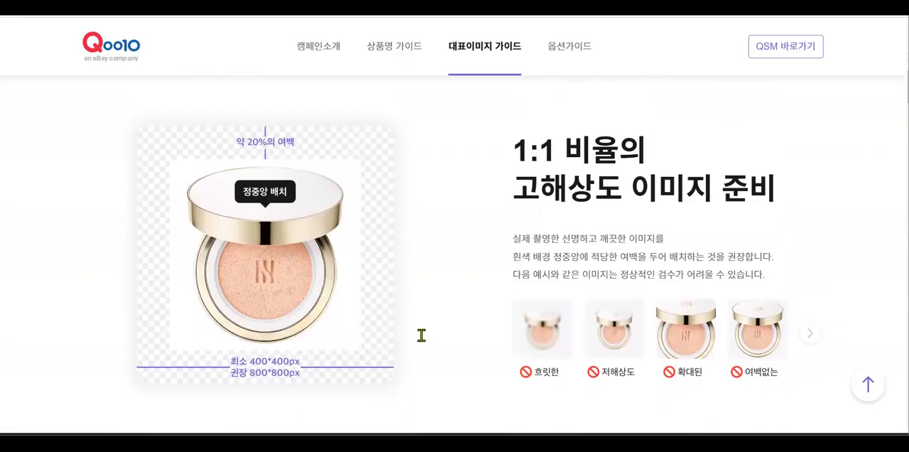
{"action": "scroll", "coordinate": [421, 334], "scroll_direction": "down", "scroll_amount": 8}
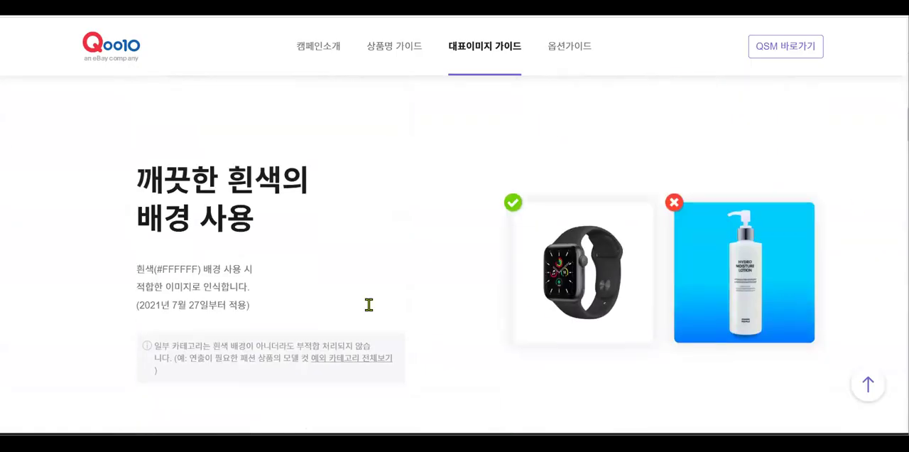
{"action": "scroll", "coordinate": [369, 304], "scroll_direction": "down", "scroll_amount": 3}
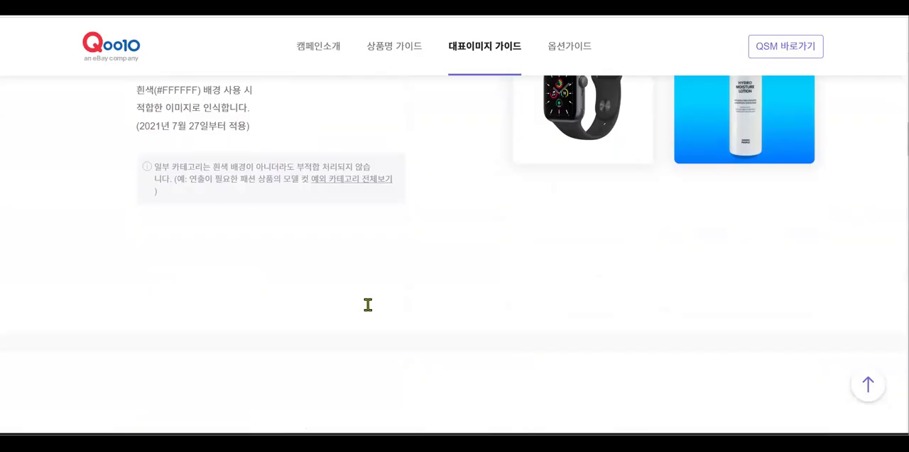
{"action": "scroll", "coordinate": [368, 304], "scroll_direction": "up", "scroll_amount": 1}
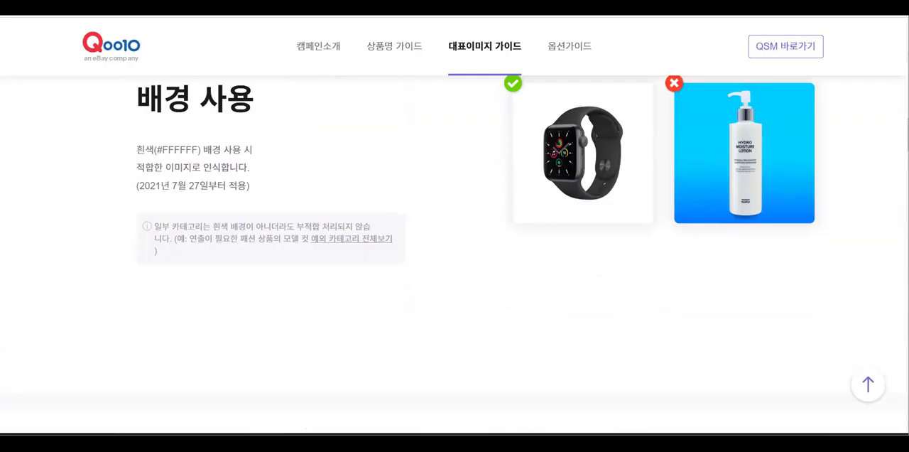
{"action": "left_click", "coordinate": [85, 7]}
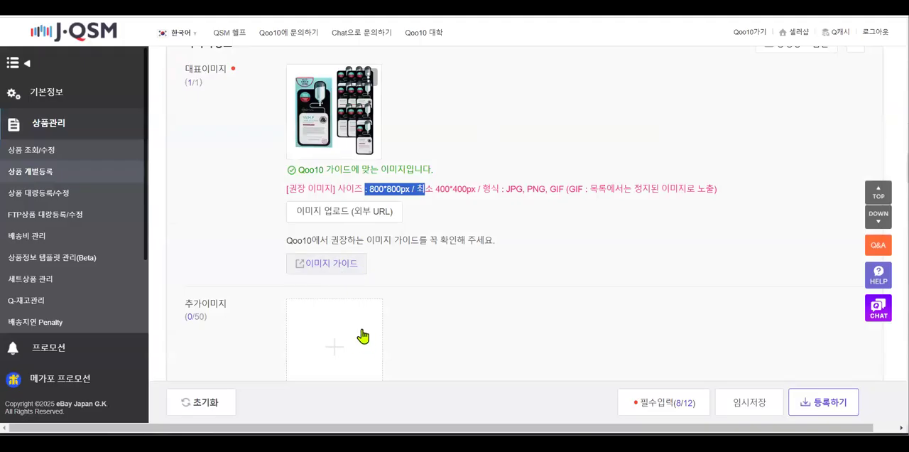
Upload whpmedihil_10pcs, whpmedihil_20pcs and ref0 together as additional images (추가이미지)
{"action": "scroll", "coordinate": [358, 289], "scroll_direction": "down", "scroll_amount": 2}
{"action": "left_click", "coordinate": [337, 233]}
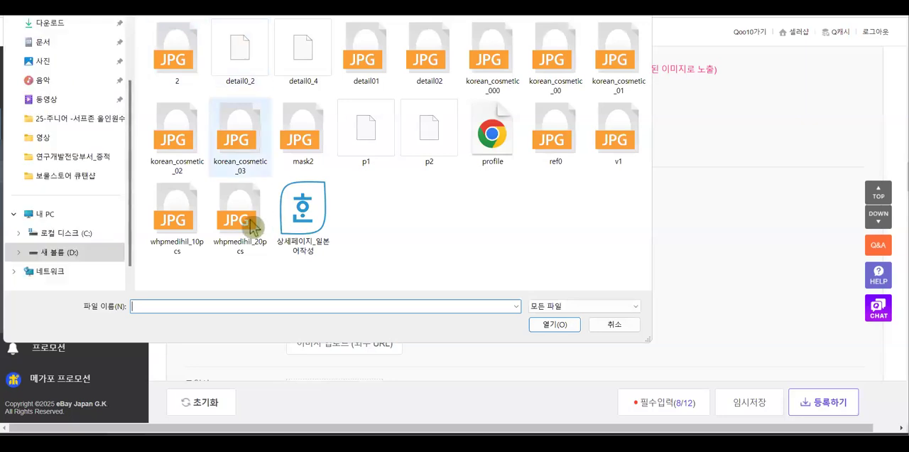
{"action": "left_click", "coordinate": [174, 226]}
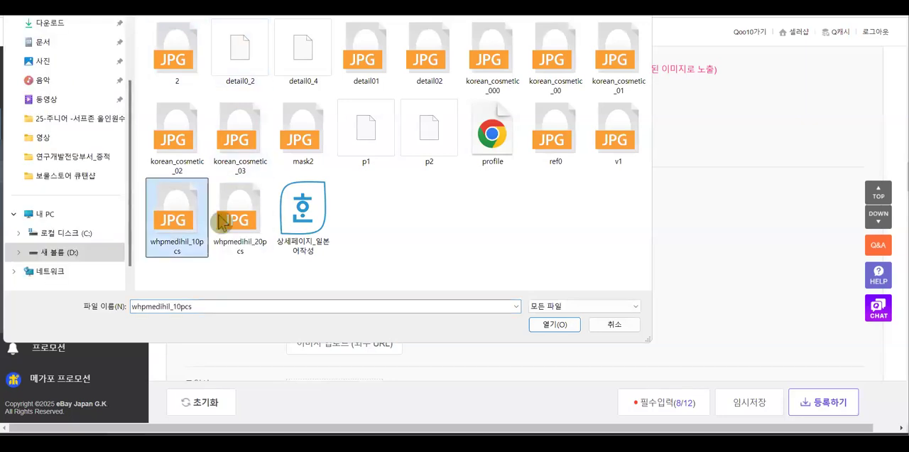
{"action": "left_click", "coordinate": [234, 223], "text": "ctrl"}
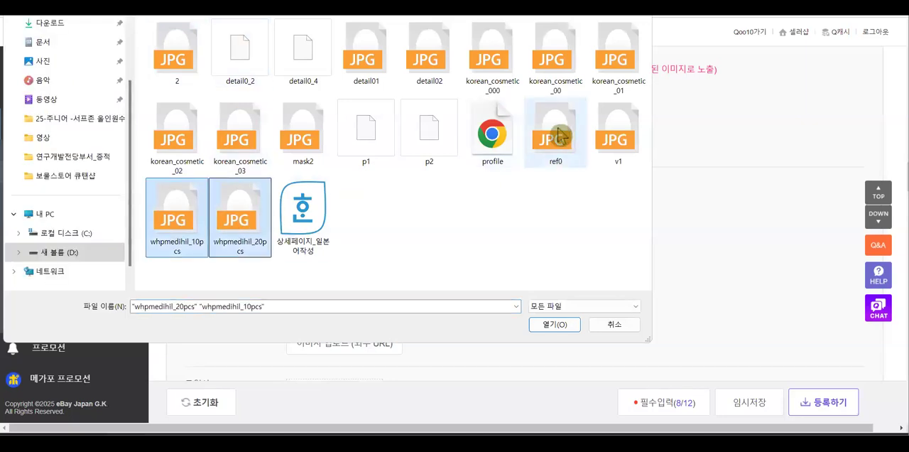
{"action": "left_click", "coordinate": [557, 135], "text": "ctrl"}
{"action": "left_click", "coordinate": [555, 324]}
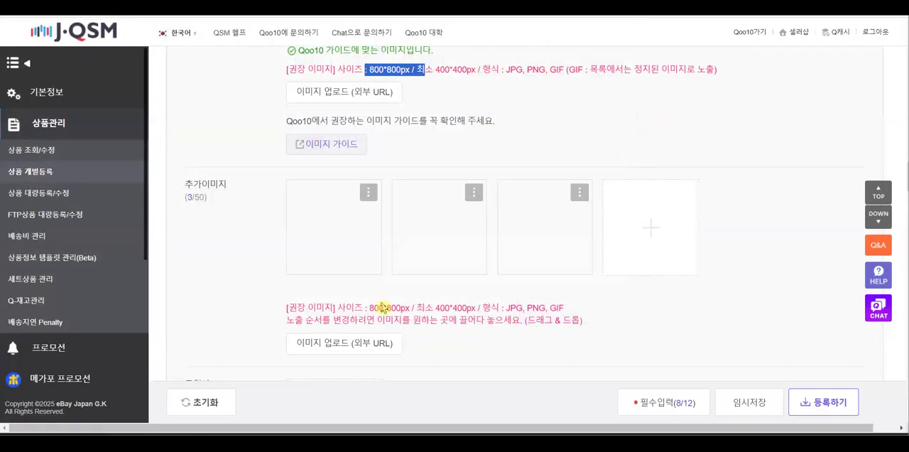
Delete the product-notice image from the additional images (추가이미지) and upload p1 in its place
{"action": "left_click", "coordinate": [369, 194]}
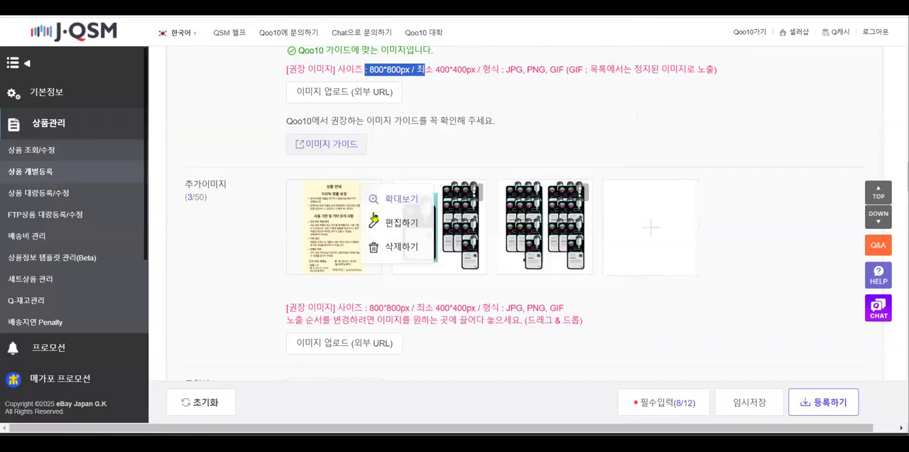
{"action": "left_click", "coordinate": [407, 249]}
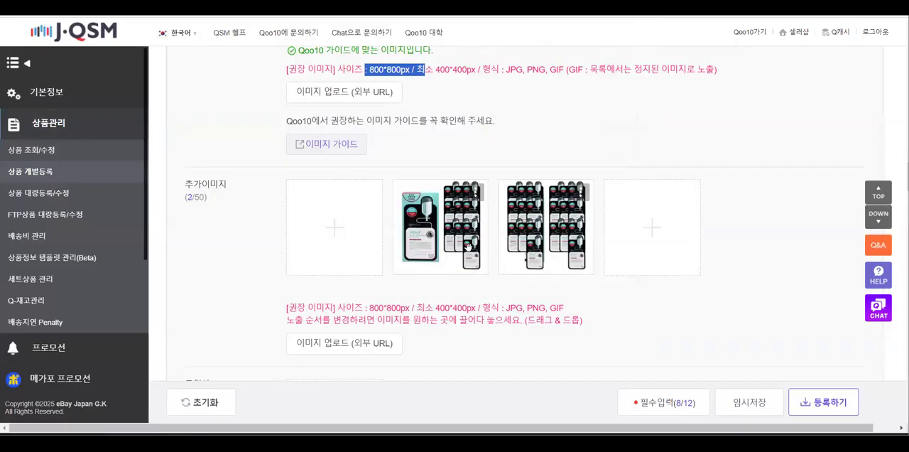
{"action": "left_click", "coordinate": [332, 232]}
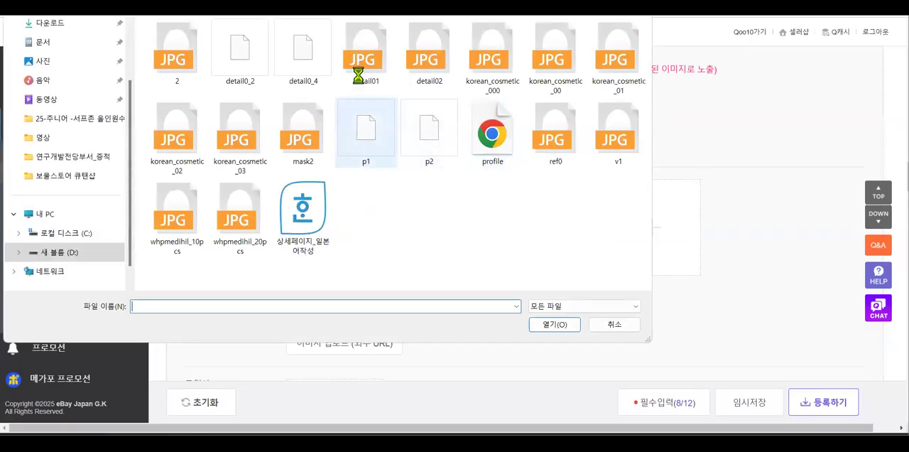
{"action": "double_click", "coordinate": [363, 131]}
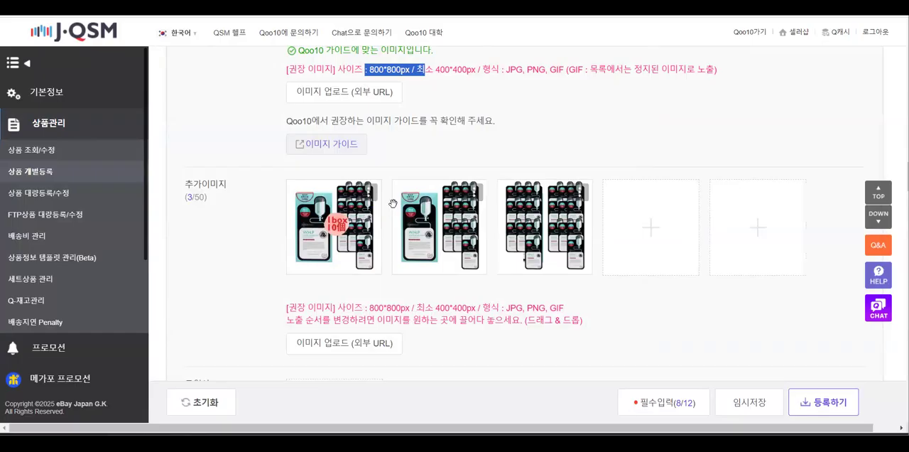
View the external-URL upload dialog (이미지 업로드 (외부 URL)) of the main image and close it without registering a URL
{"action": "scroll", "coordinate": [395, 254], "scroll_direction": "up", "scroll_amount": 2}
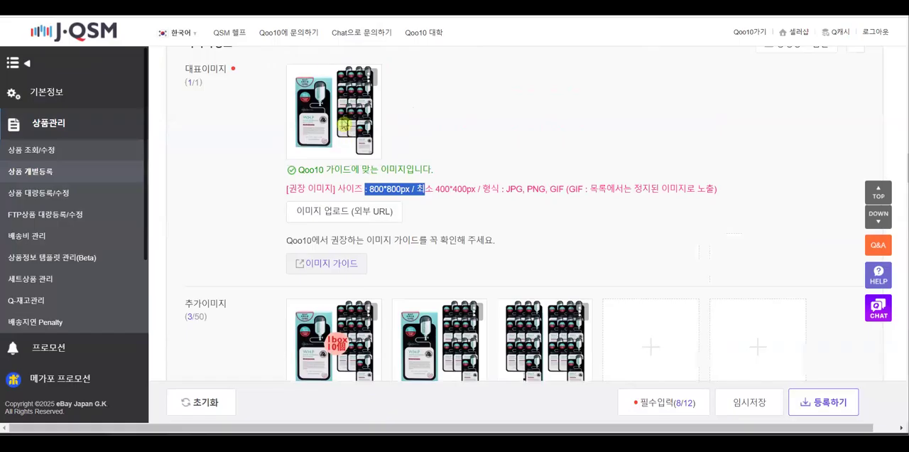
{"action": "left_click", "coordinate": [334, 216]}
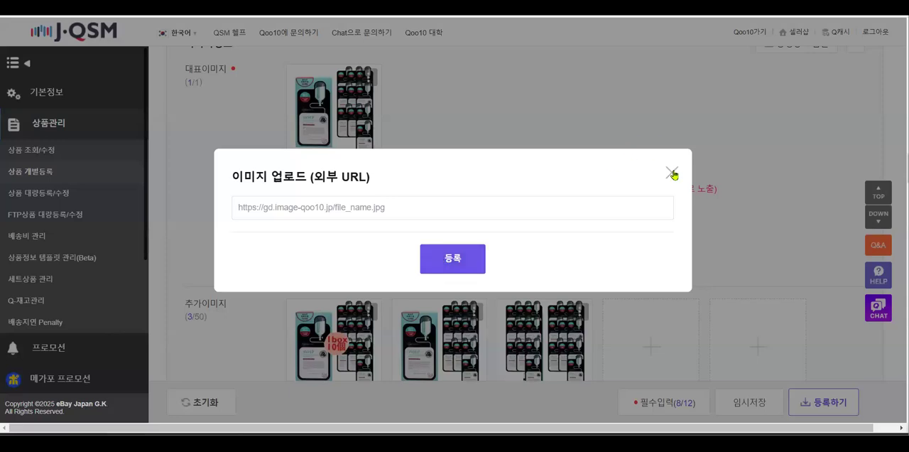
{"action": "left_click", "coordinate": [447, 76]}
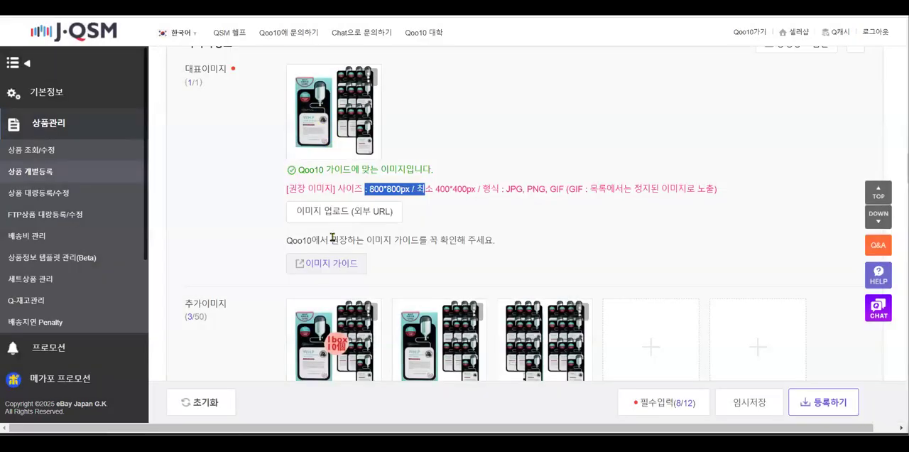
Replace the main image (대표이미지) with the p1 file
{"action": "scroll", "coordinate": [335, 171], "scroll_direction": "up", "scroll_amount": 2}
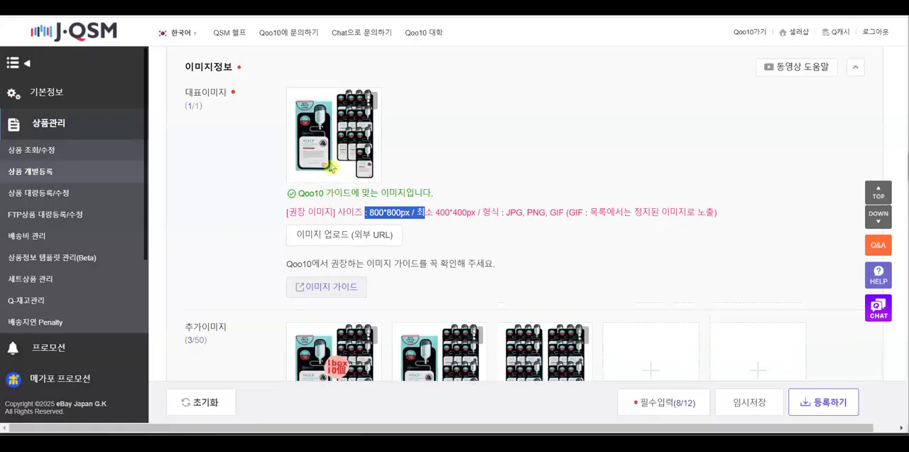
{"action": "scroll", "coordinate": [375, 233], "scroll_direction": "down", "scroll_amount": 2}
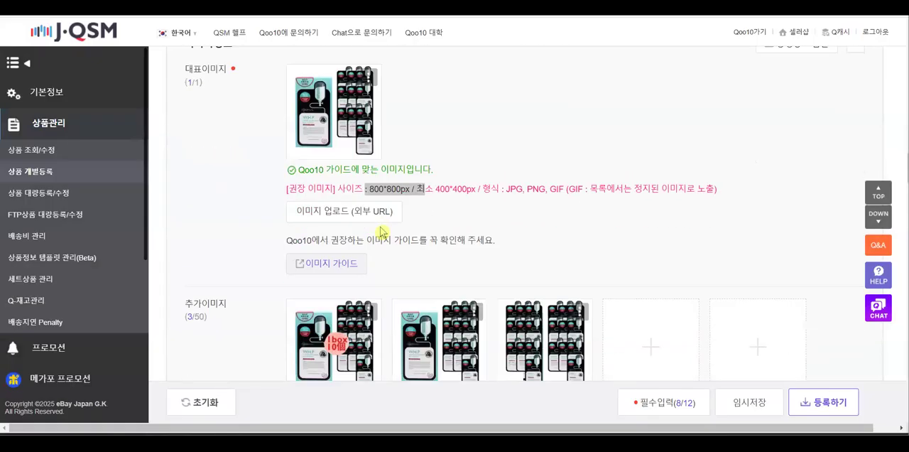
{"action": "left_click", "coordinate": [374, 217]}
{"action": "left_click_drag", "start_coordinate": [130, 37], "coordinate": [150, 121]}
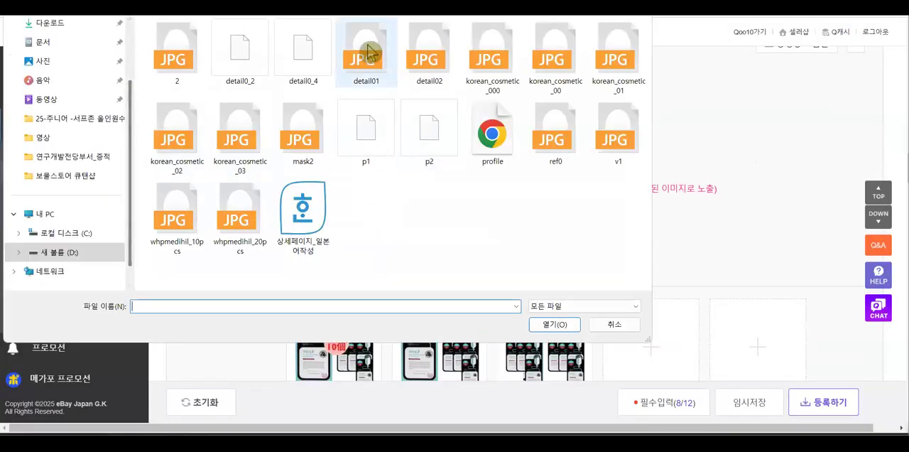
{"action": "double_click", "coordinate": [370, 139]}
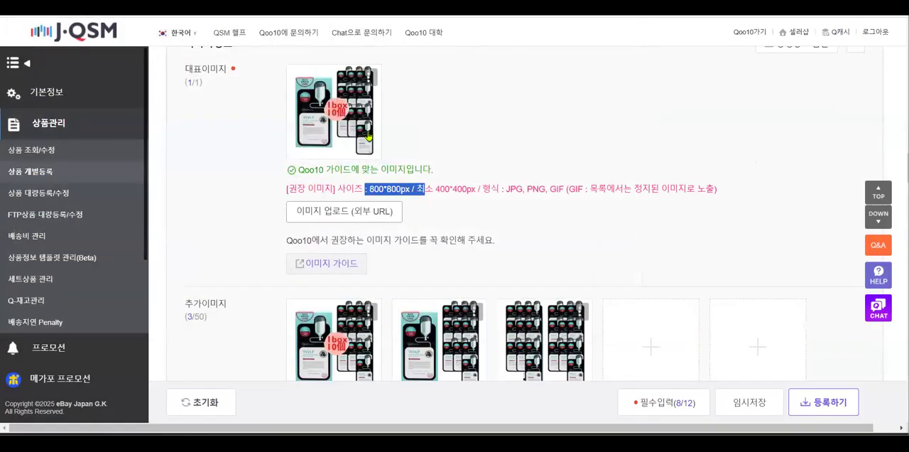
Examine the video (동영상) file requirements, its external-URL upload dialog and the option 상품 페이지 상단 이미지에 동영상 우선 노출
{"action": "scroll", "coordinate": [616, 224], "scroll_direction": "down", "scroll_amount": 2}
{"action": "scroll", "coordinate": [617, 224], "scroll_direction": "down", "scroll_amount": 2}
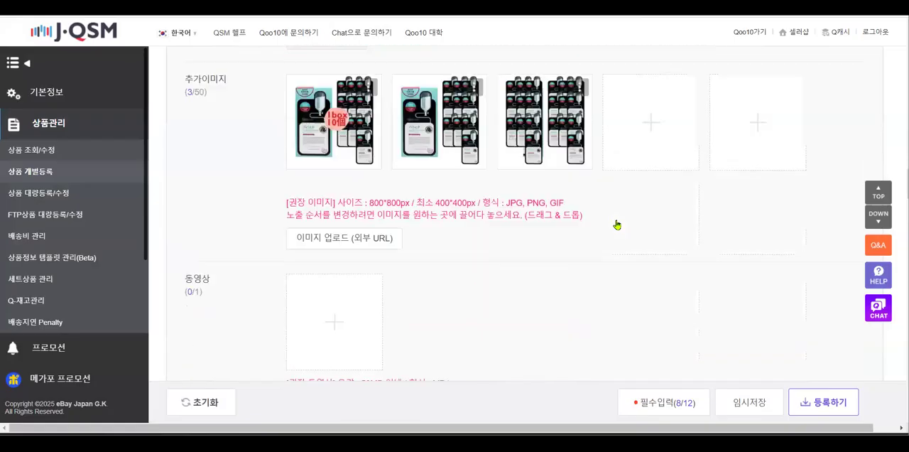
{"action": "scroll", "coordinate": [528, 263], "scroll_direction": "down", "scroll_amount": 1}
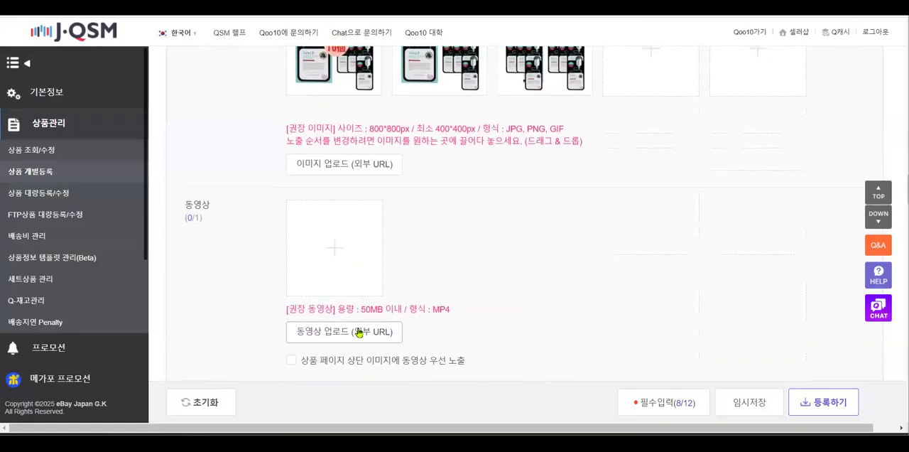
{"action": "scroll", "coordinate": [278, 219], "scroll_direction": "down", "scroll_amount": 2}
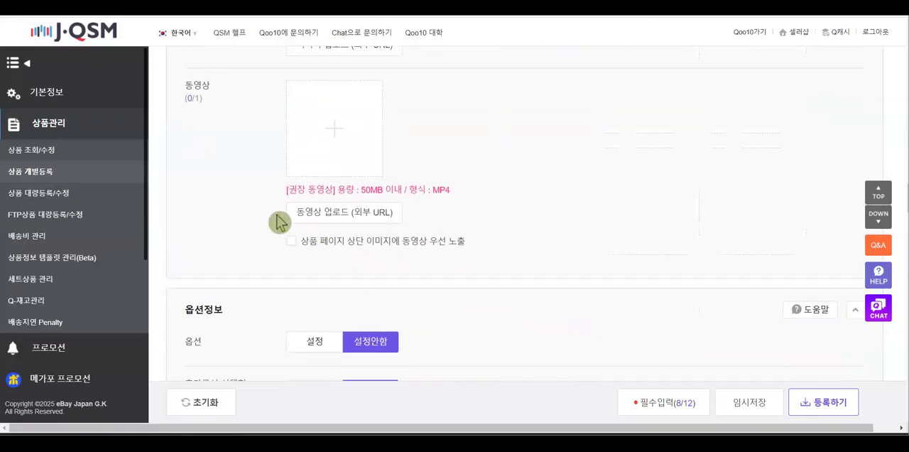
{"action": "left_click_drag", "start_coordinate": [258, 220], "coordinate": [416, 219]}
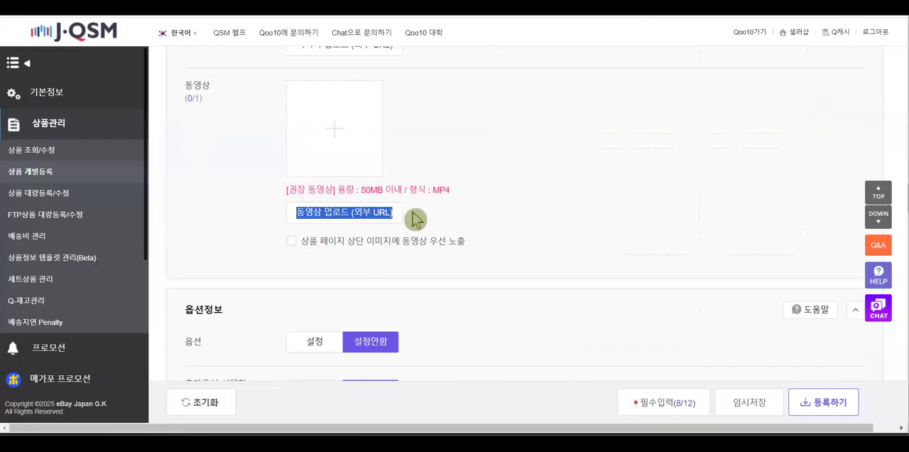
{"action": "left_click", "coordinate": [337, 213]}
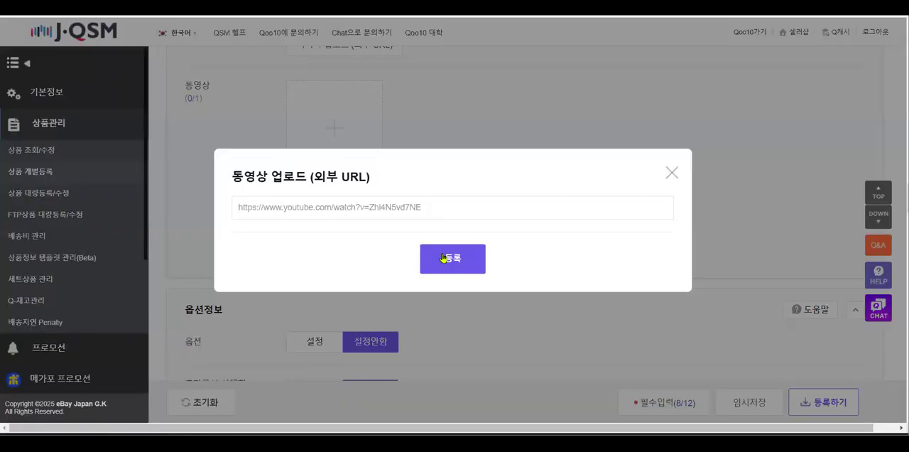
{"action": "left_click", "coordinate": [672, 173]}
{"action": "left_click", "coordinate": [400, 214]}
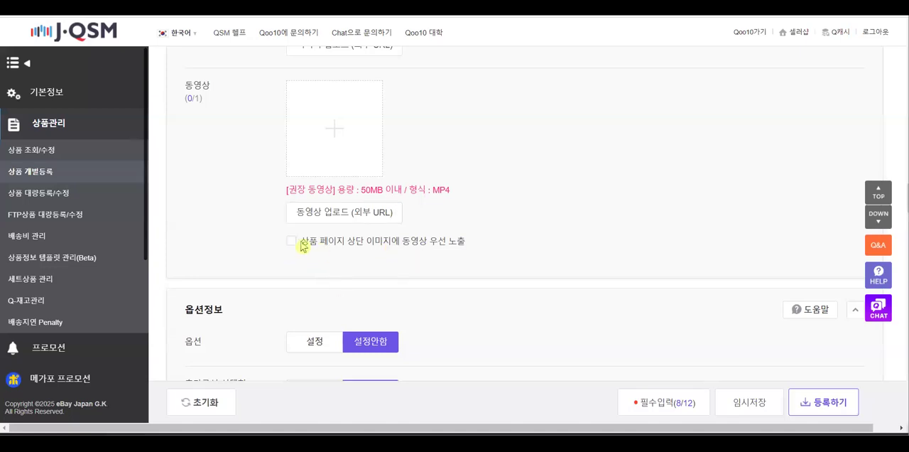
{"action": "left_click_drag", "start_coordinate": [468, 242], "coordinate": [292, 248]}
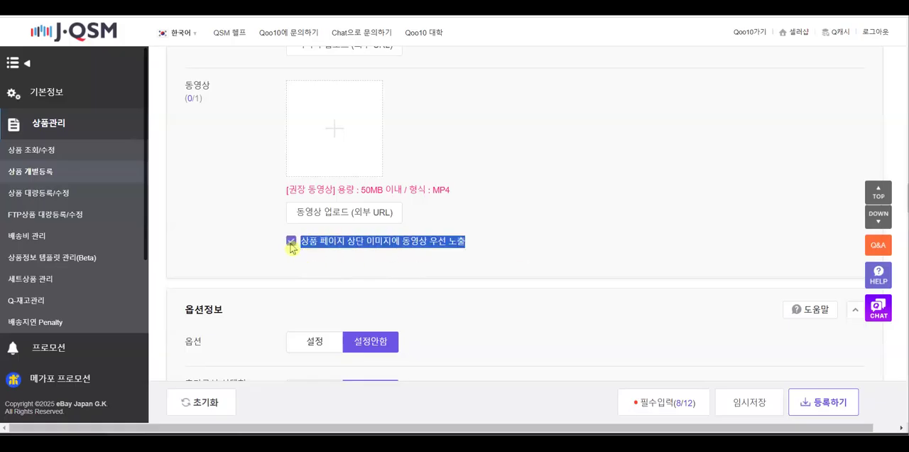
Set the product option (옵션) to 설정 and open the per-category limits (카테고리별 권한 보기)
{"action": "scroll", "coordinate": [360, 268], "scroll_direction": "down", "scroll_amount": 3}
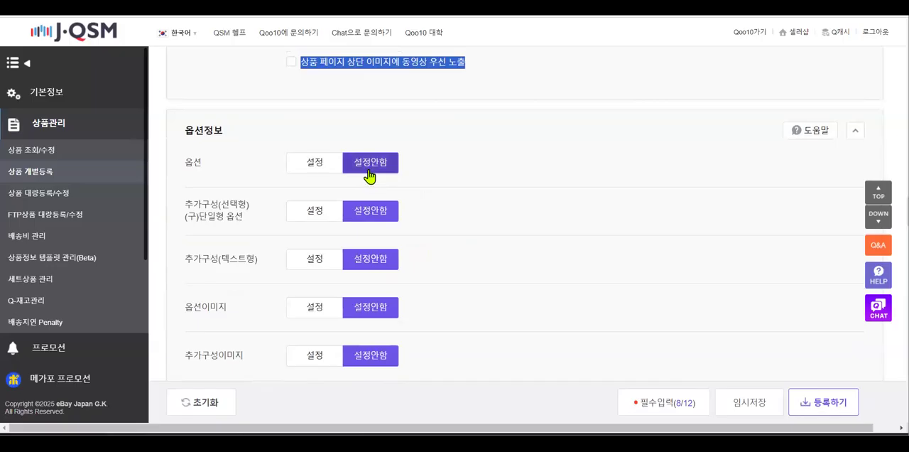
{"action": "left_click", "coordinate": [312, 173]}
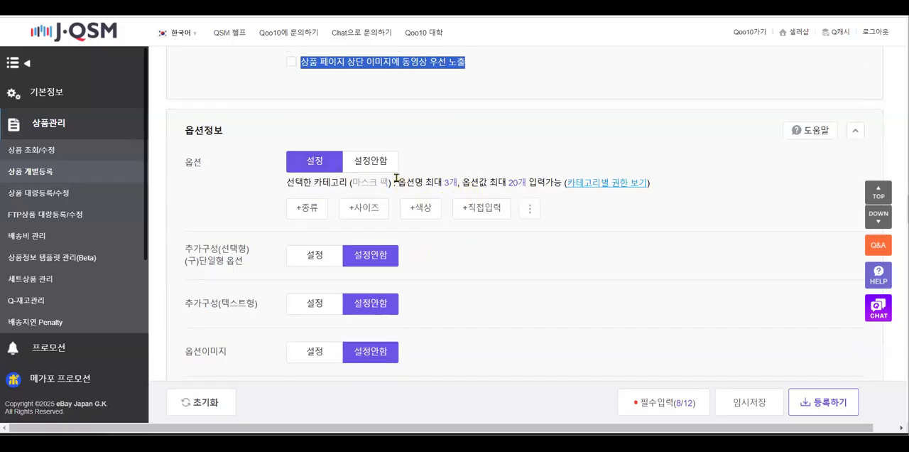
{"action": "left_click", "coordinate": [622, 184]}
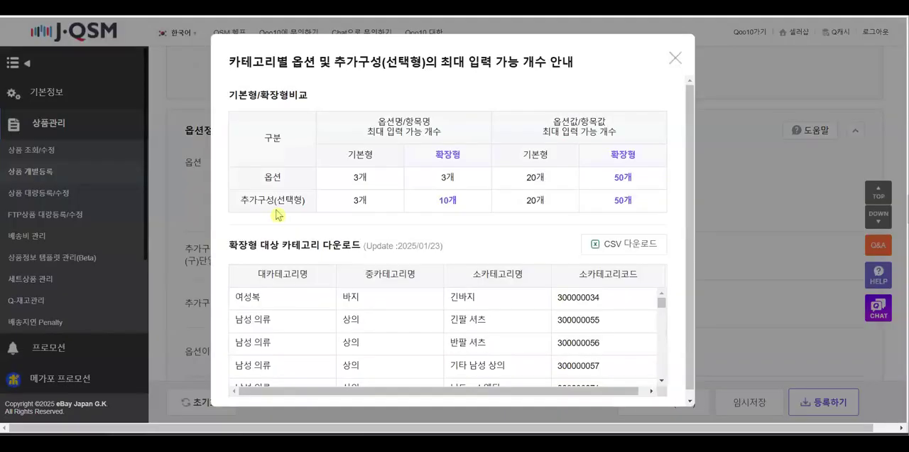
Examine the option (옵션) and additional-configuration (추가구성) limits for basic and extended categories, and close the limits guide
{"action": "left_click_drag", "start_coordinate": [260, 180], "coordinate": [412, 190]}
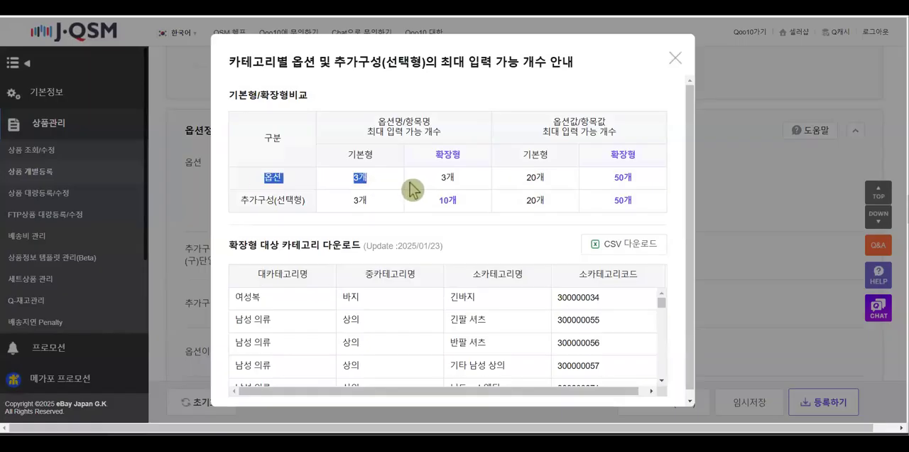
{"action": "left_click_drag", "start_coordinate": [236, 202], "coordinate": [510, 206]}
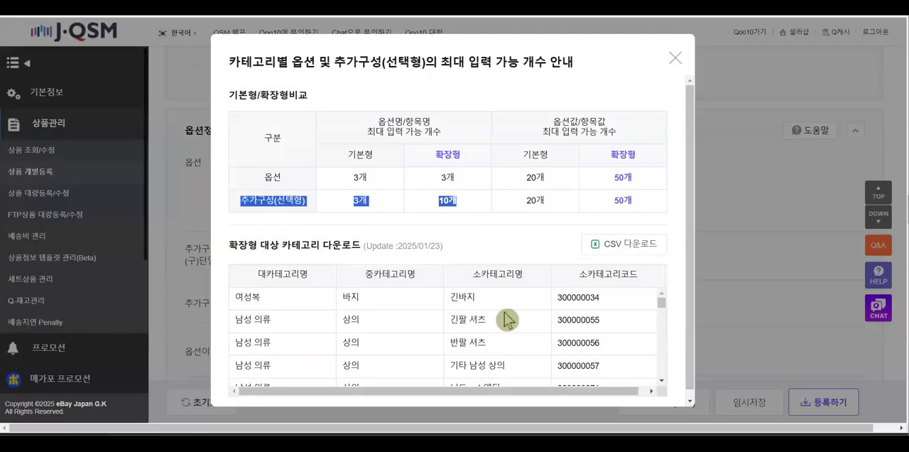
{"action": "scroll", "coordinate": [507, 316], "scroll_direction": "down", "scroll_amount": 10}
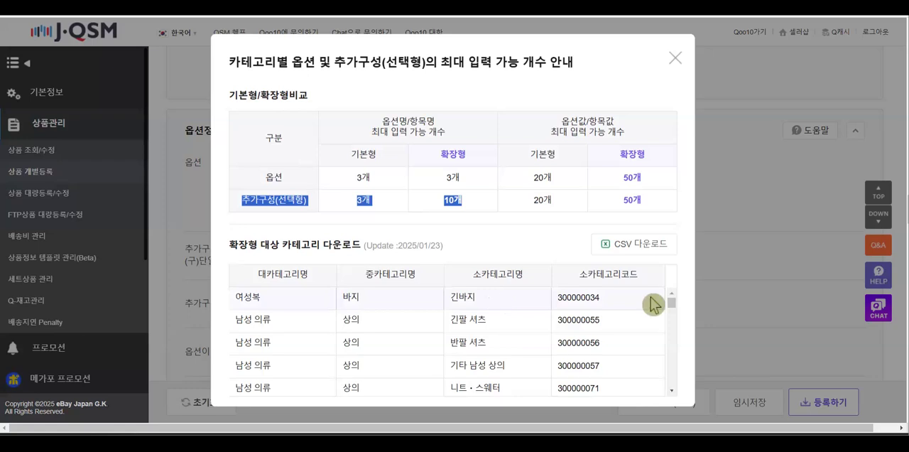
{"action": "left_click", "coordinate": [675, 57]}
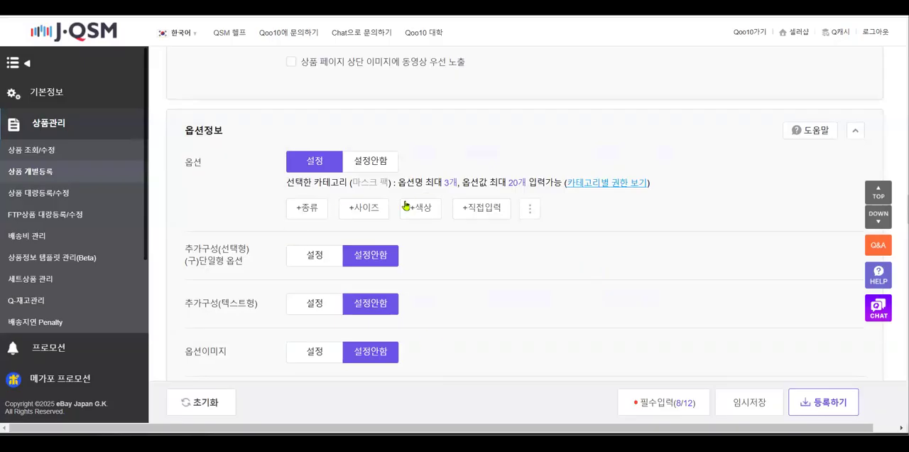
Add a 종류 option row, add a directly entered (직접입력) option row, and remove the 종류 row
{"action": "left_click", "coordinate": [300, 208]}
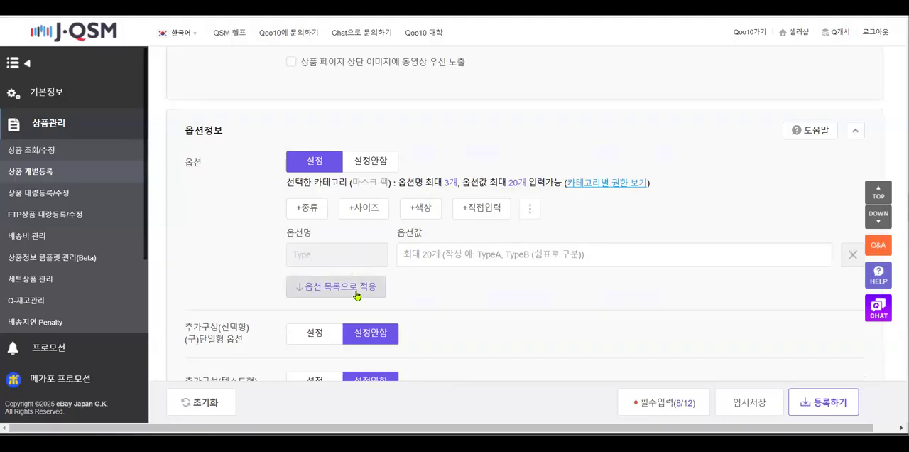
{"action": "double_click", "coordinate": [345, 256]}
{"action": "left_click", "coordinate": [329, 257]}
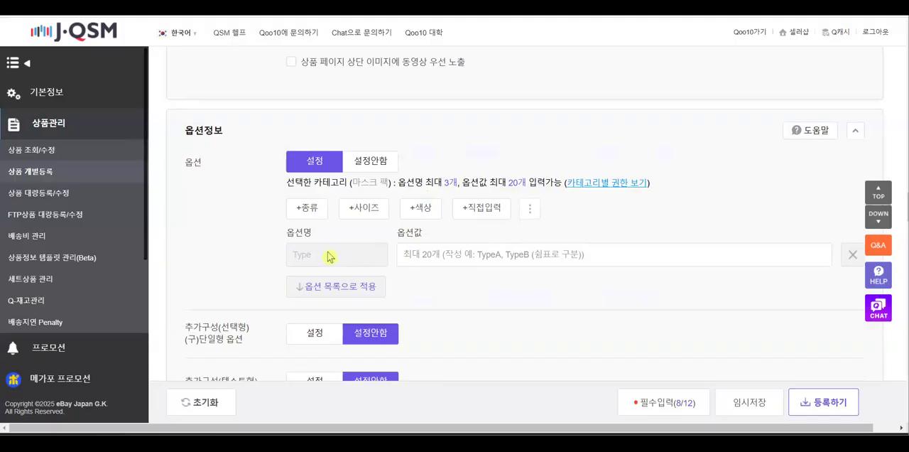
{"action": "double_click", "coordinate": [329, 257]}
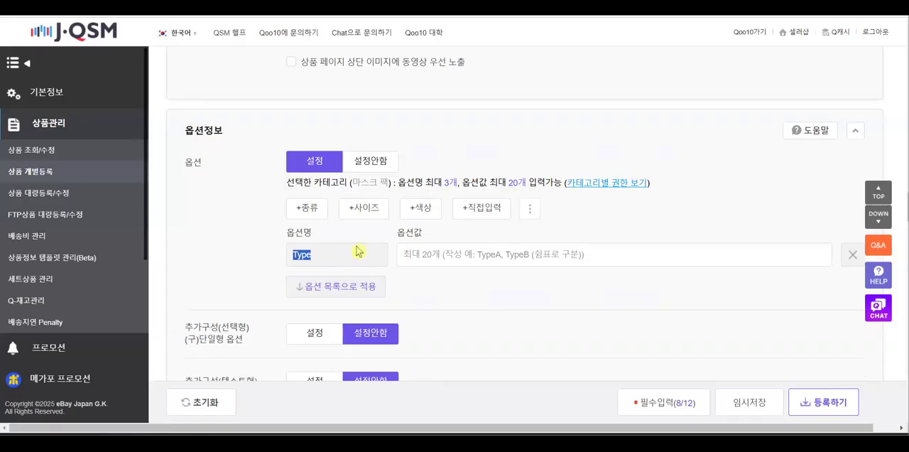
{"action": "left_click", "coordinate": [480, 207]}
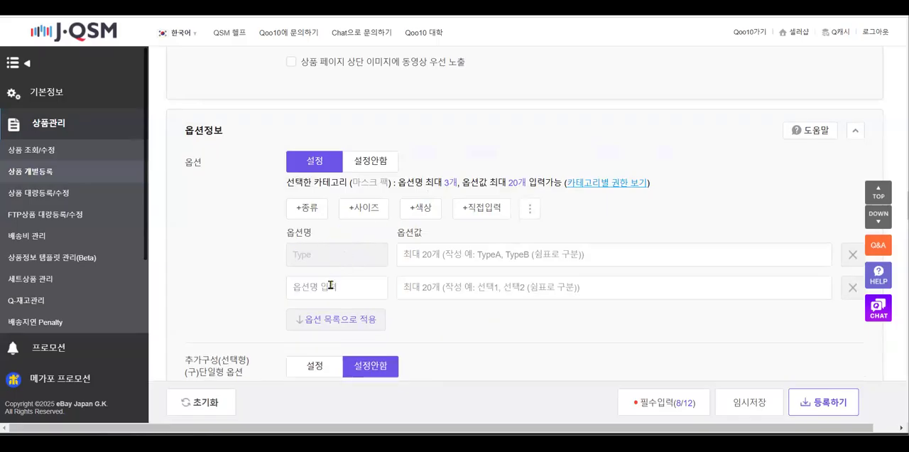
{"action": "left_click", "coordinate": [853, 254]}
{"action": "left_click", "coordinate": [330, 264]}
{"action": "type", "text": "1ㄱ"}
{"action": "type", "text": "구성"}
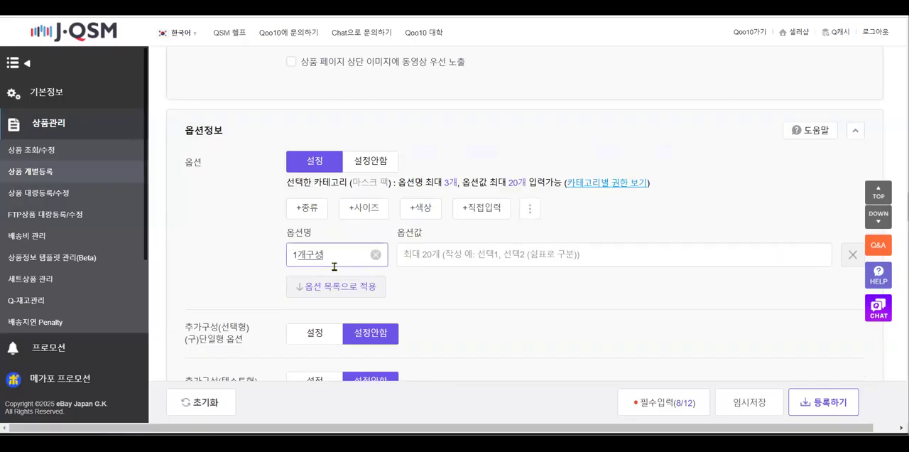
{"action": "type", "text": "(묶"}
{"action": "key", "text": "BackSpace"}
{"action": "key", "text": "BackSpace"}
{"action": "key", "text": "BackSpace"}
{"action": "key", "text": "BackSpace"}
Open a new browser tab, search for papago and go to the Papago translator
{"action": "right_click", "coordinate": [56, 4]}
{"action": "left_click", "coordinate": [107, 2]}
{"action": "left_click", "coordinate": [284, 8]}
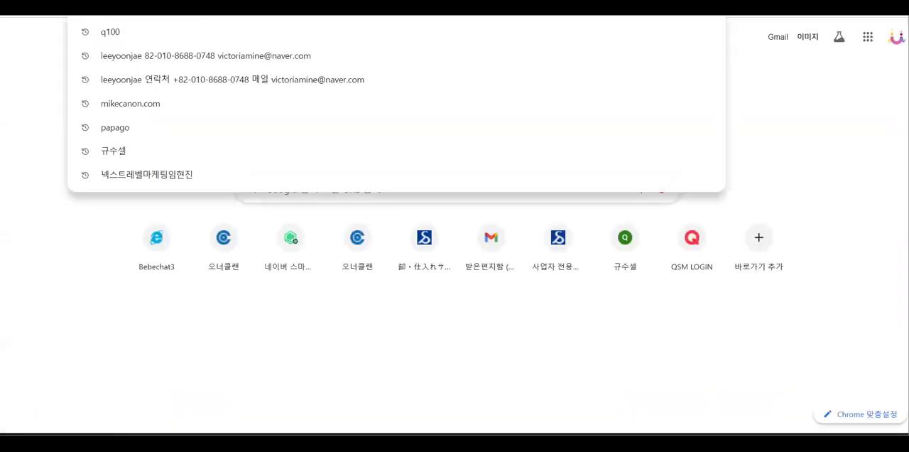
{"action": "type", "text": "ㅔㅁ"}
{"action": "key", "text": "BackSpace"}
{"action": "key", "text": "BackSpace"}
{"action": "type", "text": "pa"}
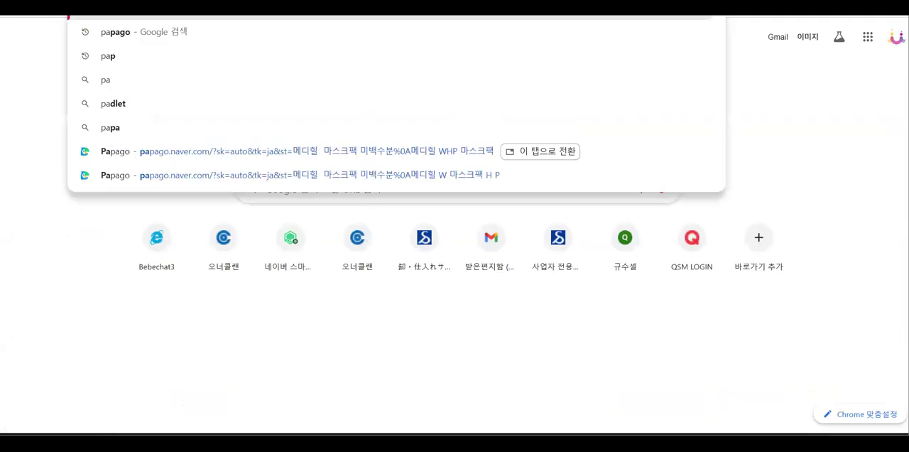
{"action": "type", "text": "pago"}
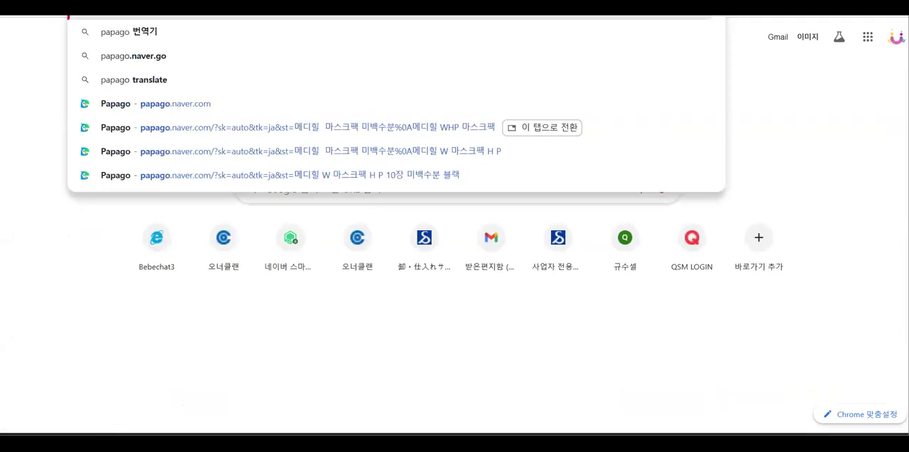
{"action": "key", "text": "Return"}
{"action": "left_click", "coordinate": [186, 150]}
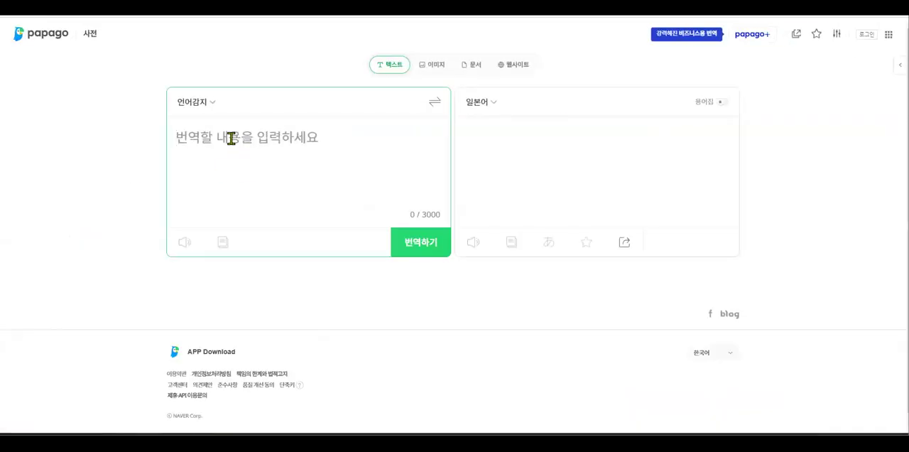
Translate 1개묶음(10개입) from Korean into Japanese in Papago
{"action": "type", "text": "1개무ㄲ음"}
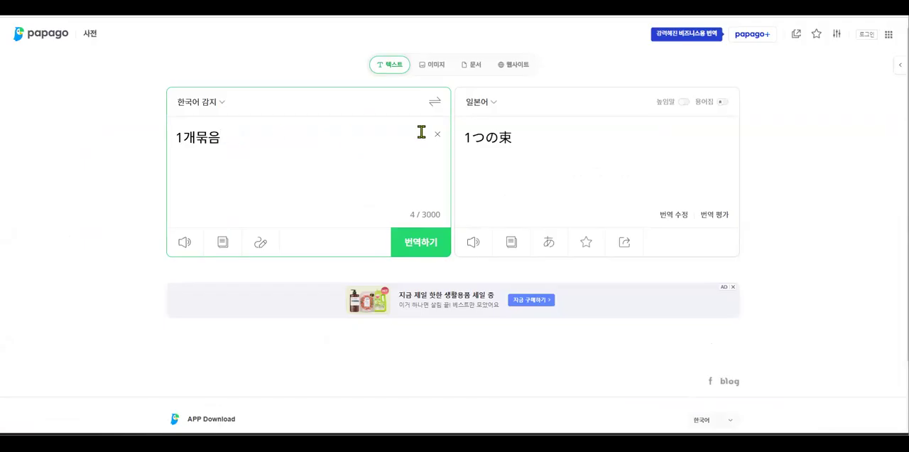
{"action": "left_click_drag", "start_coordinate": [532, 138], "coordinate": [466, 136]}
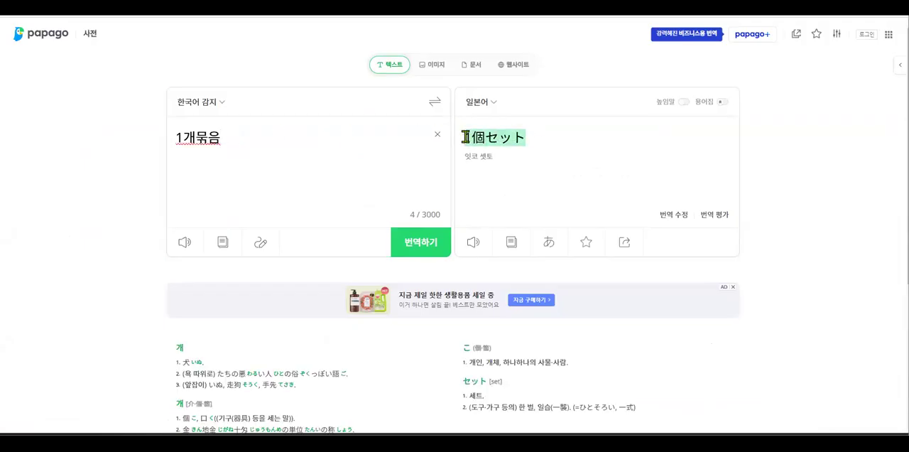
{"action": "left_click", "coordinate": [240, 136]}
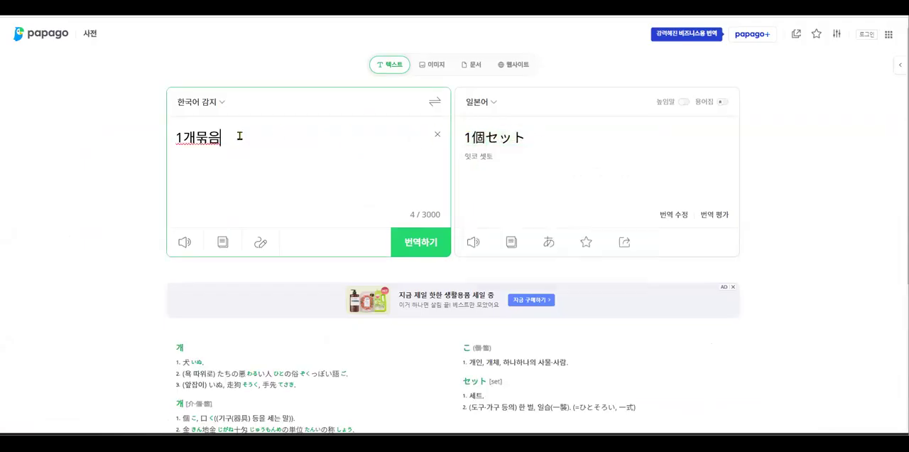
{"action": "type", "text": "총 10개"}
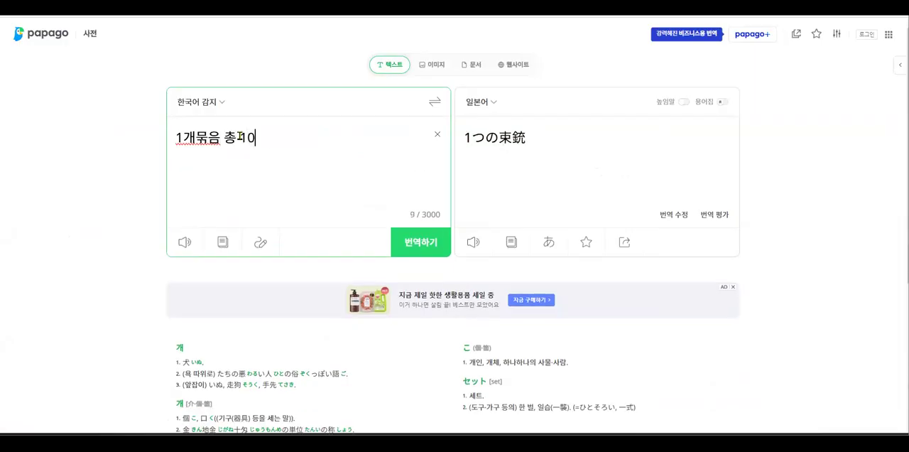
{"action": "key", "text": "BackSpace"}
{"action": "key", "text": "BackSpace"}
{"action": "key", "text": "BackSpace"}
{"action": "key", "text": "BackSpace"}
{"action": "key", "text": "BackSpace"}
{"action": "key", "text": "BackSpace"}
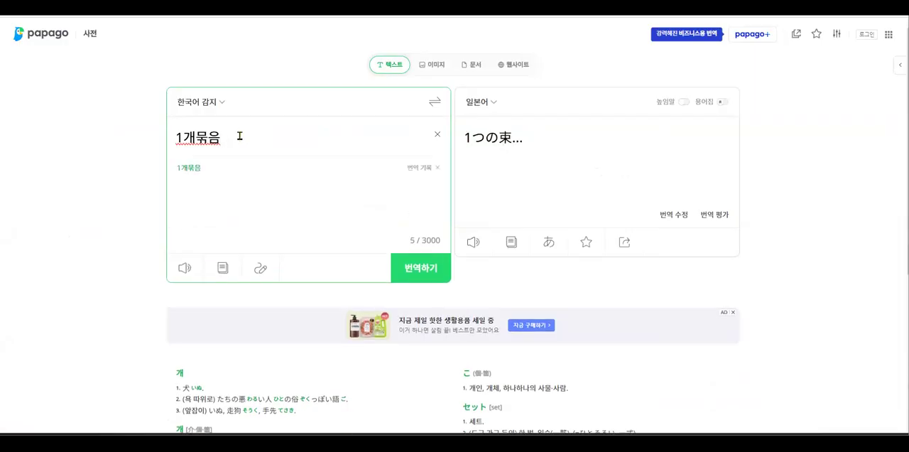
{"action": "type", "text": "(10개입"}
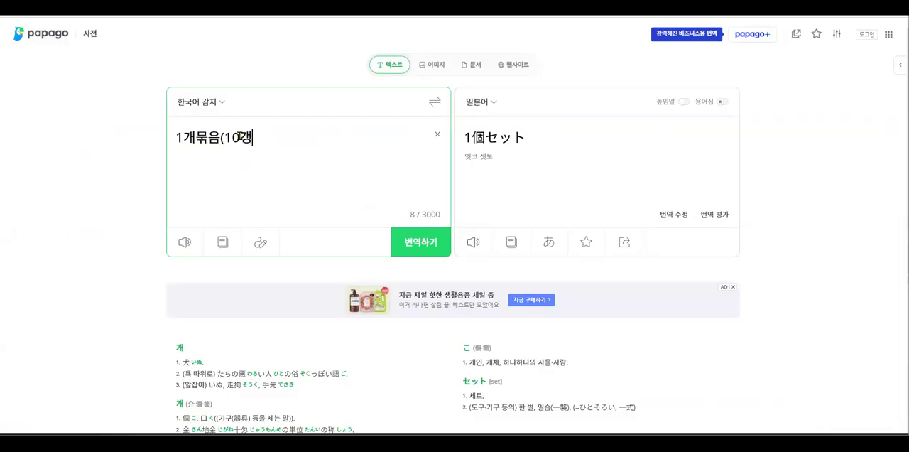
{"action": "type", "text": ")"}
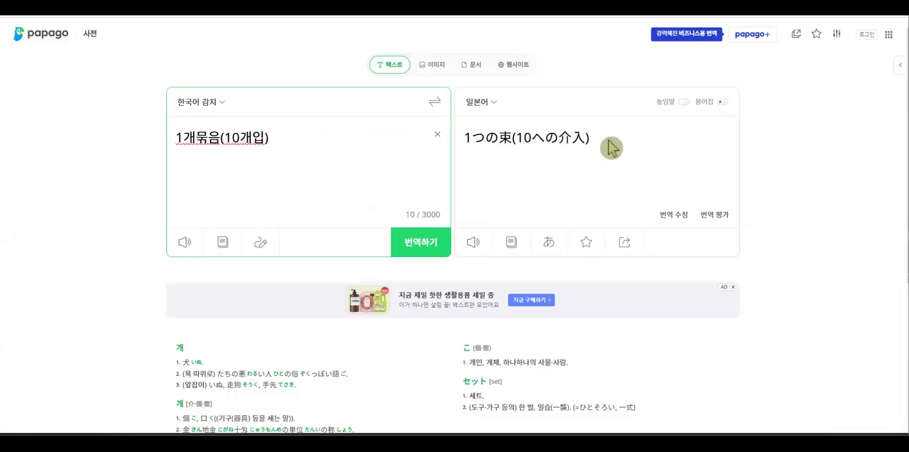
Copy the translation 1個セット(10個入り) and paste it as the option name (옵션명) in J·QSM
{"action": "left_click_drag", "start_coordinate": [608, 144], "coordinate": [466, 147]}
{"action": "key", "text": "ctrl+c"}
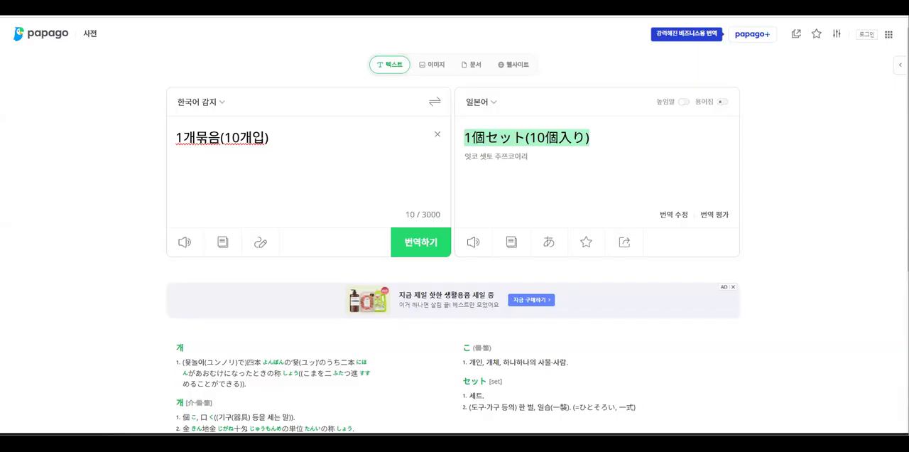
{"action": "left_click", "coordinate": [628, 156]}
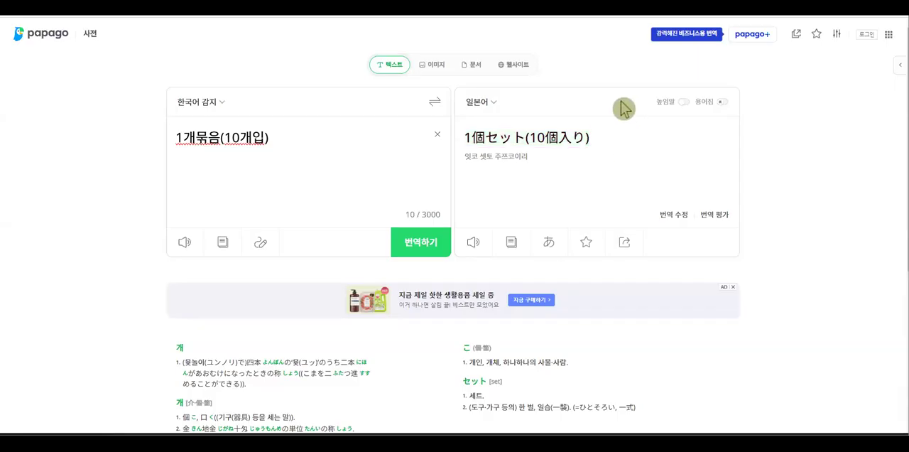
{"action": "left_click", "coordinate": [100, 6]}
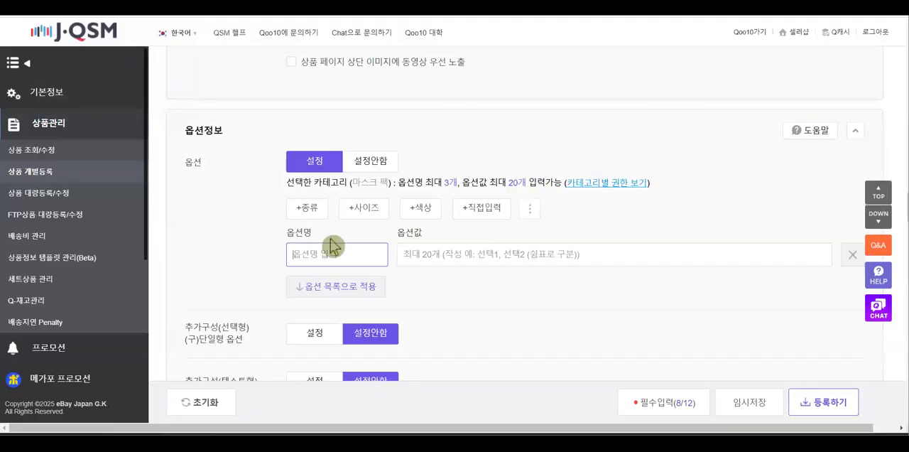
{"action": "key", "text": "ctrl+v"}
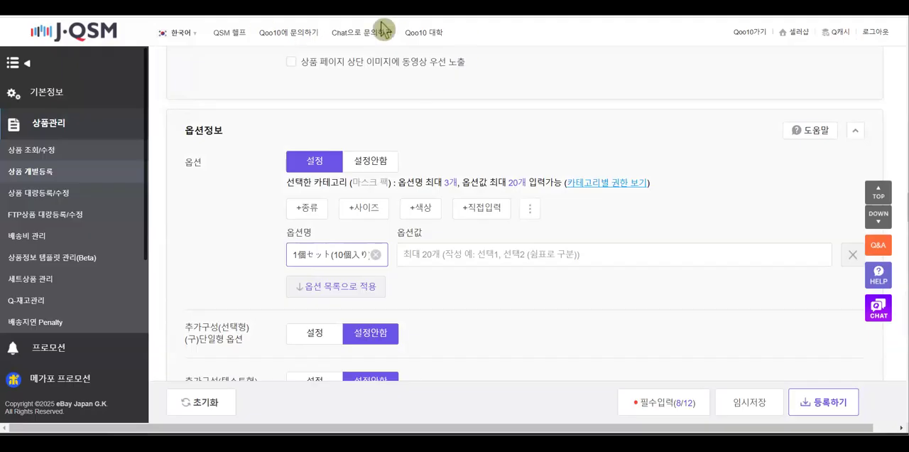
Return to Papago, add 수량 as a second line of the source text, and select its Japanese translation
{"action": "left_click", "coordinate": [106, 7]}
{"action": "left_click", "coordinate": [289, 142]}
{"action": "key", "text": "Return"}
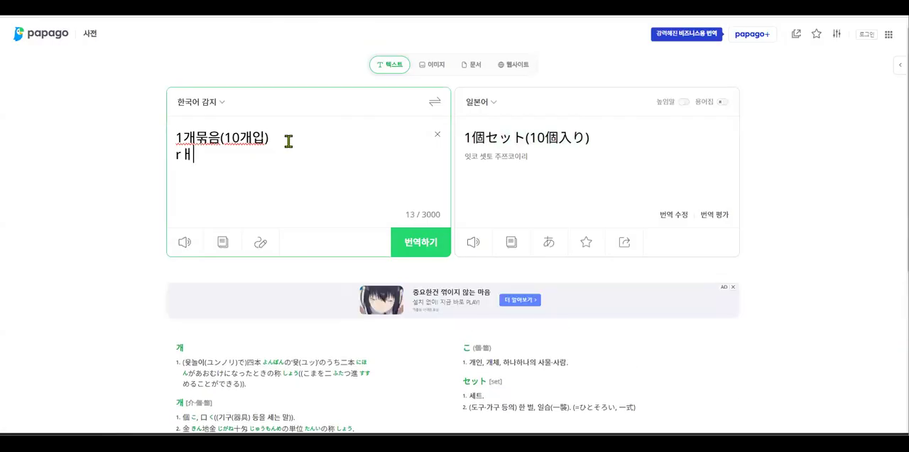
{"action": "type", "text": "rot"}
{"action": "key", "text": "BackSpace"}
{"action": "key", "text": "BackSpace"}
{"action": "key", "text": "BackSpace"}
{"action": "type", "text": "ㄱㅐㅅ수"}
{"action": "key", "text": "BackSpace"}
{"action": "key", "text": "BackSpace"}
{"action": "key", "text": "BackSpace"}
{"action": "type", "text": "수량"}
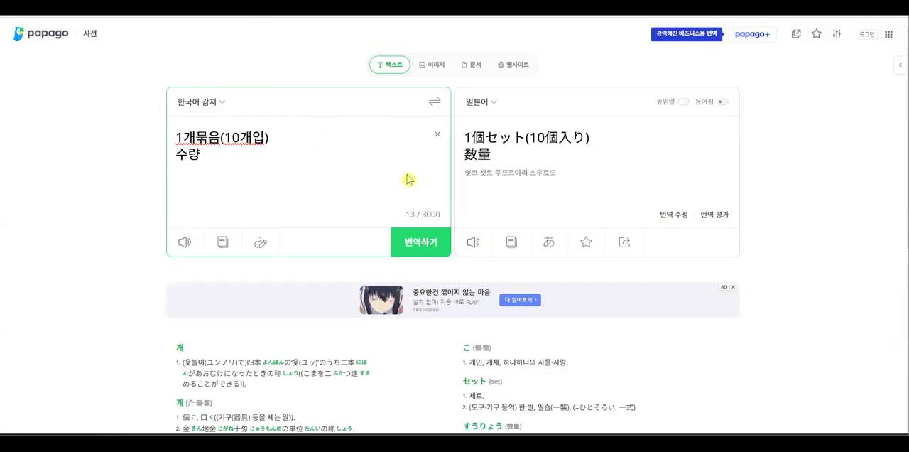
{"action": "left_click", "coordinate": [477, 154]}
{"action": "double_click", "coordinate": [476, 155]}
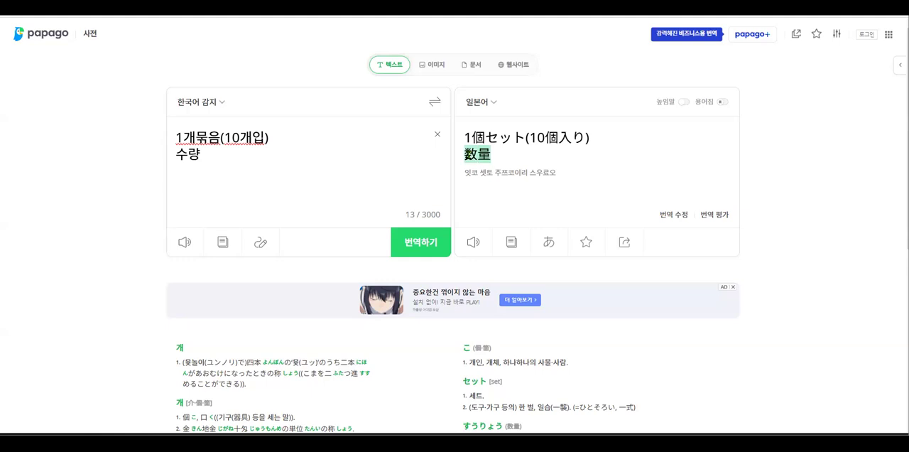
{"action": "mouse_move", "coordinate": [462, 158]}
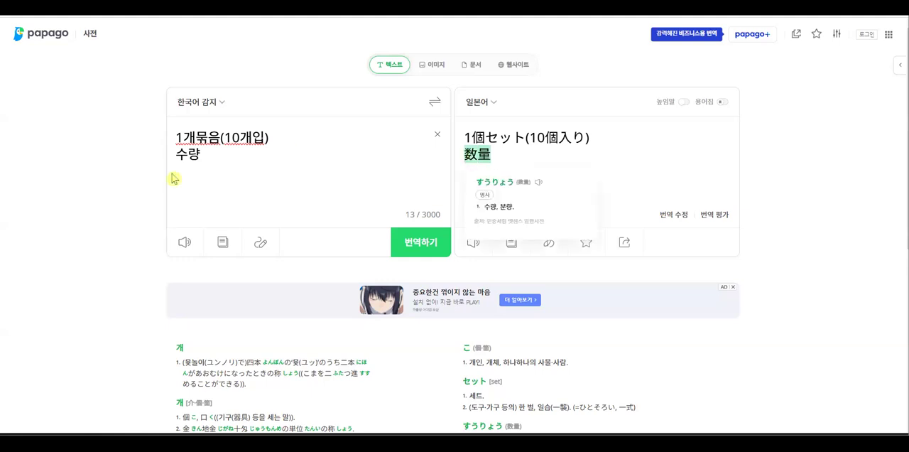
Replace the source line 수량 with 묶음 and select its translation 束
{"action": "left_click", "coordinate": [205, 156]}
{"action": "left_click_drag", "start_coordinate": [205, 156], "coordinate": [178, 162]}
{"action": "type", "text": "묶이ㅁ"}
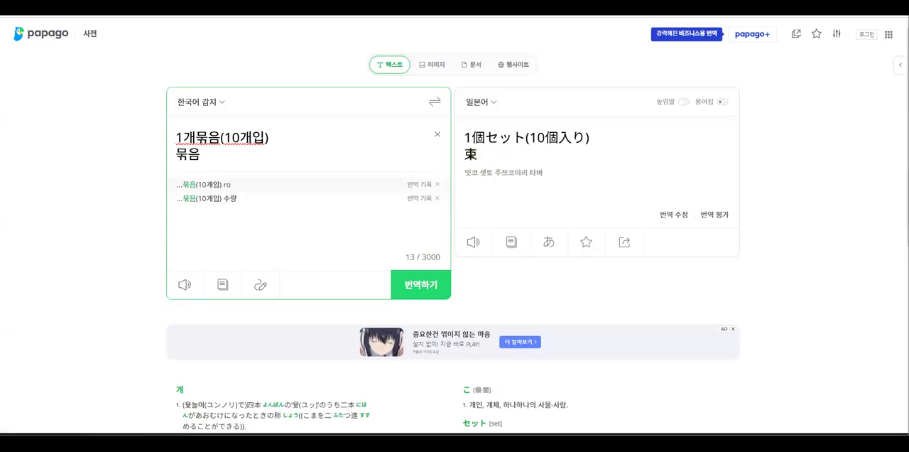
{"action": "left_click_drag", "start_coordinate": [479, 154], "coordinate": [462, 155]}
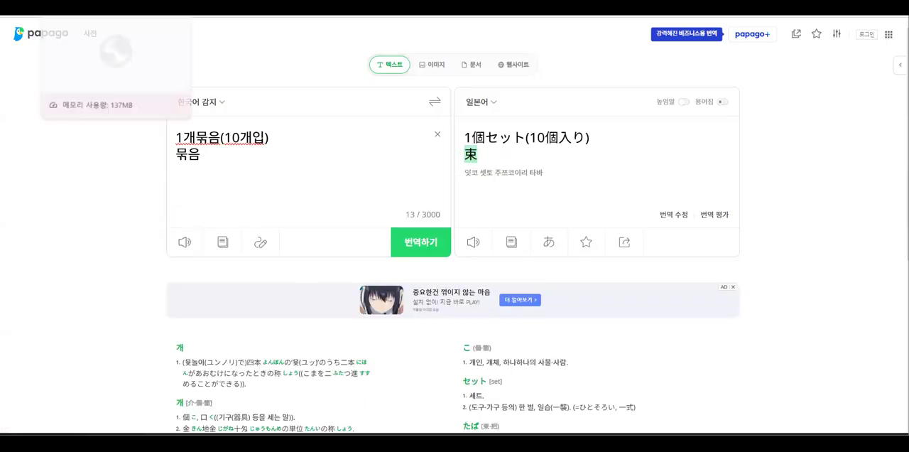
Add a third line reading 2묶음(10개입) to the Papago source text
{"action": "left_click", "coordinate": [205, 152]}
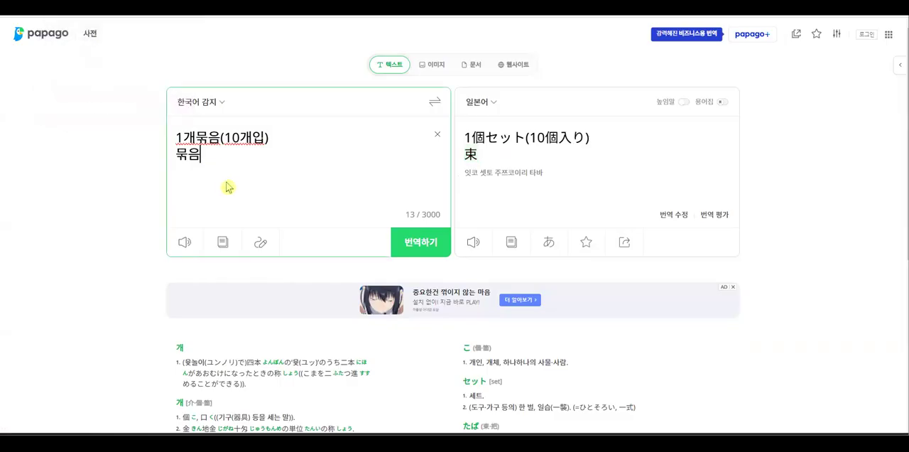
{"action": "key", "text": "Return"}
{"action": "type", "text": "3"}
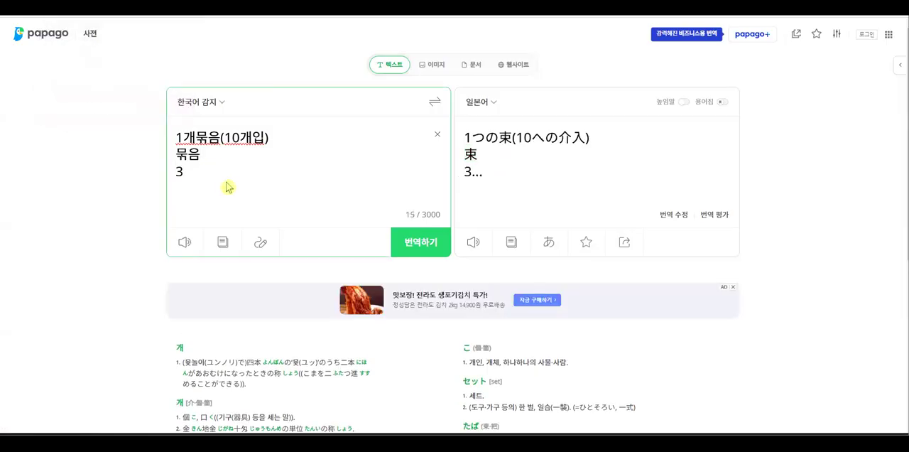
{"action": "key", "text": "BackSpace"}
{"action": "type", "text": "2개묶음"}
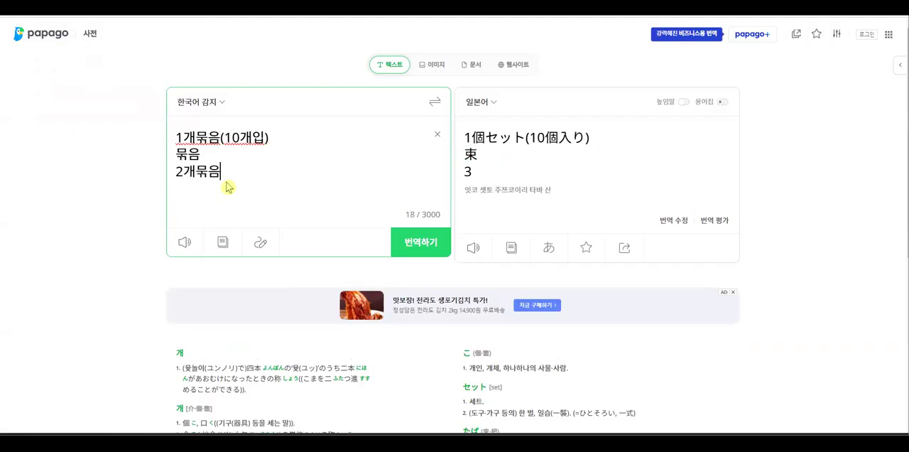
{"action": "type", "text": "(20"}
{"action": "key", "text": "BackSpace"}
{"action": "key", "text": "BackSpace"}
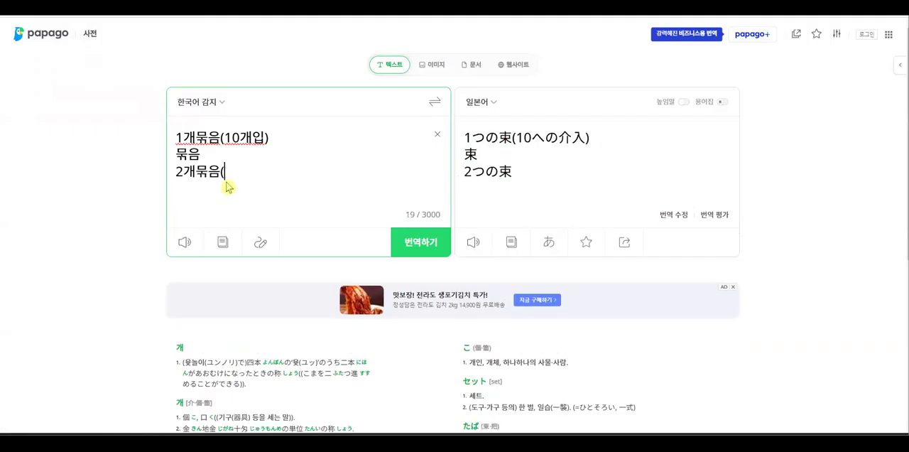
{"action": "type", "text": "10개입)"}
{"action": "left_click", "coordinate": [192, 189]}
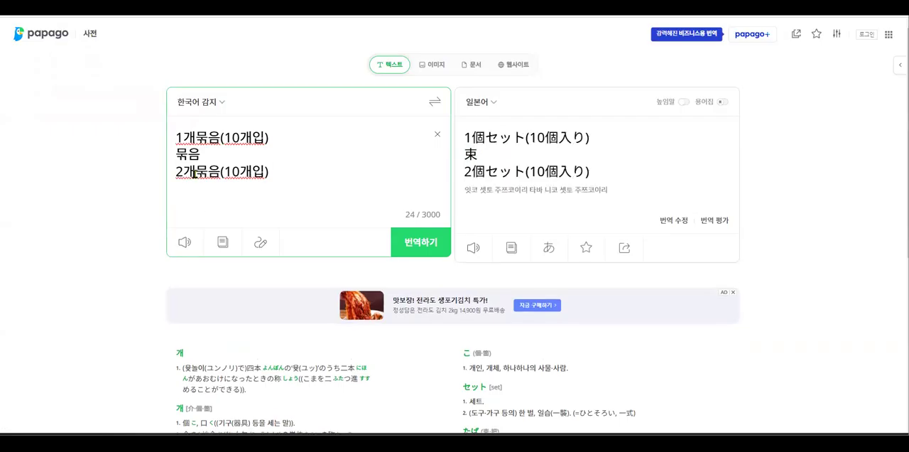
{"action": "key", "text": "BackSpace"}
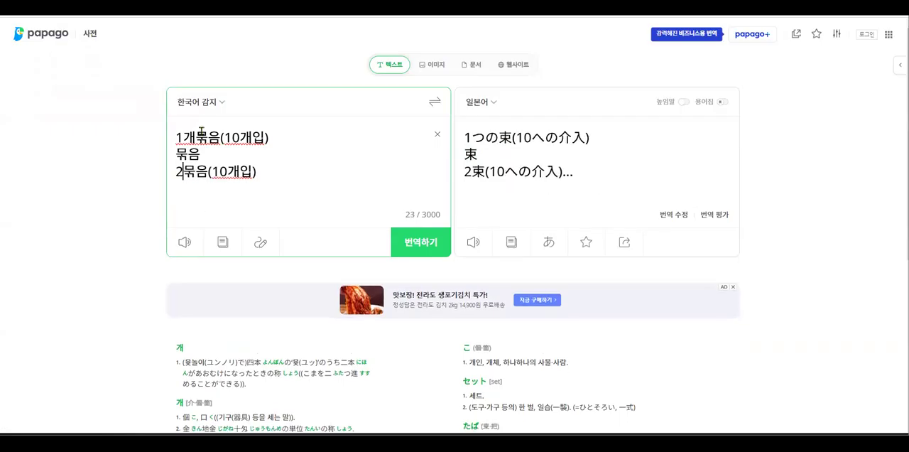
Edit the first and third Papago source lines to read 1묶음(총10개입) and 2묶음(총20개입)
{"action": "left_click", "coordinate": [194, 137]}
{"action": "key", "text": "BackSpace"}
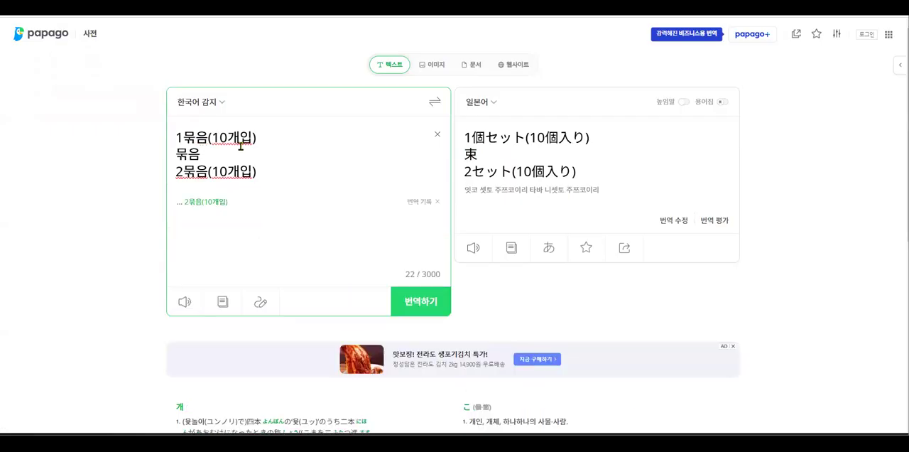
{"action": "left_click", "coordinate": [213, 172]}
{"action": "type", "text": "총"}
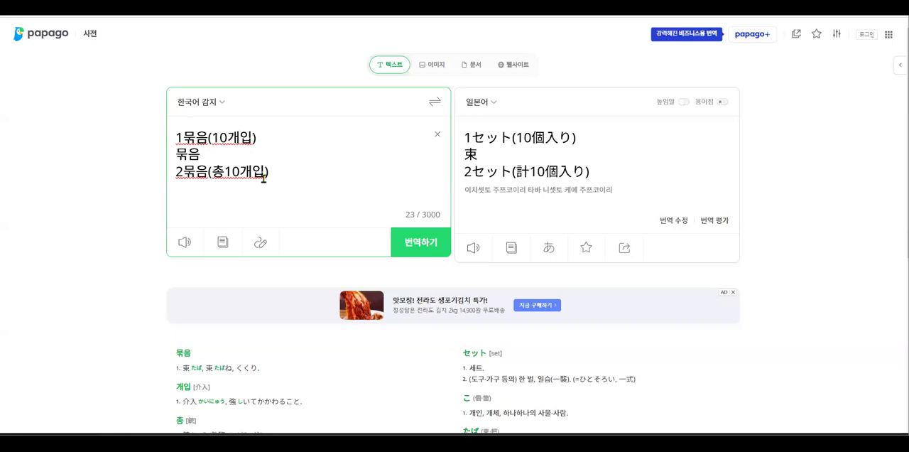
{"action": "type", "text": "2"}
{"action": "key", "text": "Delete"}
{"action": "left_click", "coordinate": [256, 174]}
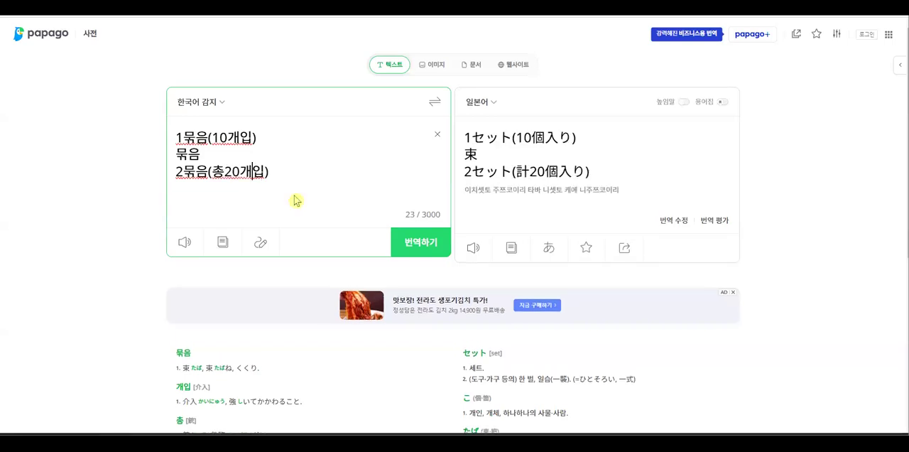
{"action": "left_click", "coordinate": [214, 137]}
{"action": "type", "text": "총"}
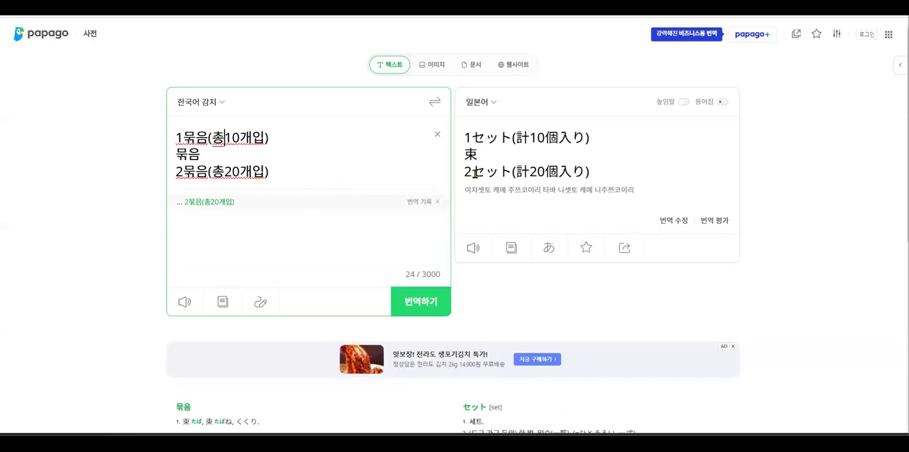
Copy the translation 束 from Papago and replace the option name (옵션명) in J·QSM with it
{"action": "left_click_drag", "start_coordinate": [482, 160], "coordinate": [463, 154]}
{"action": "key", "text": "ctrl+c"}
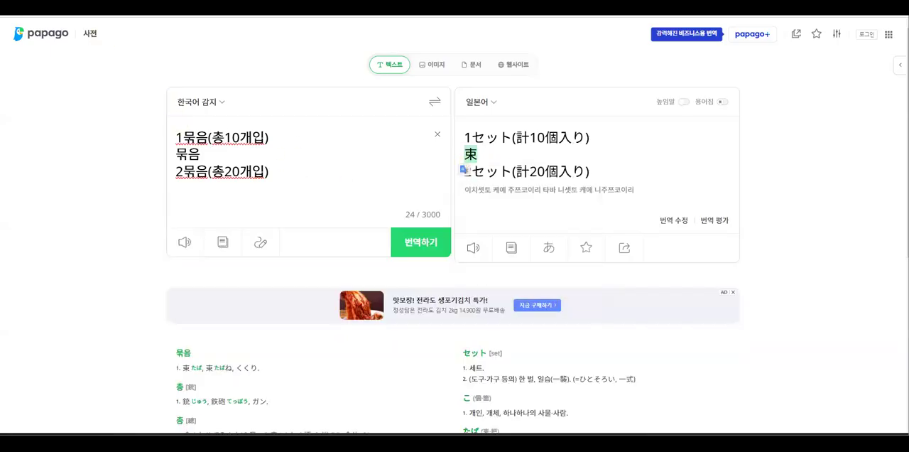
{"action": "left_click", "coordinate": [80, 5]}
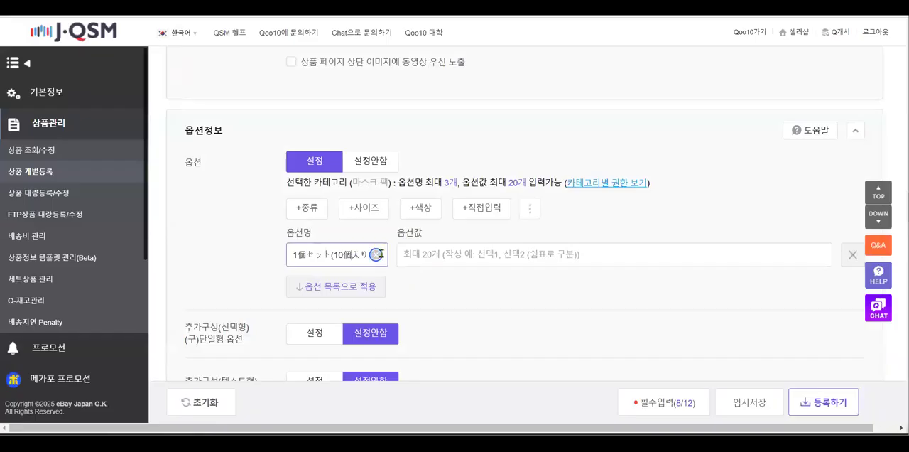
{"action": "key", "text": "ctrl+a"}
{"action": "key", "text": "ctrl+v"}
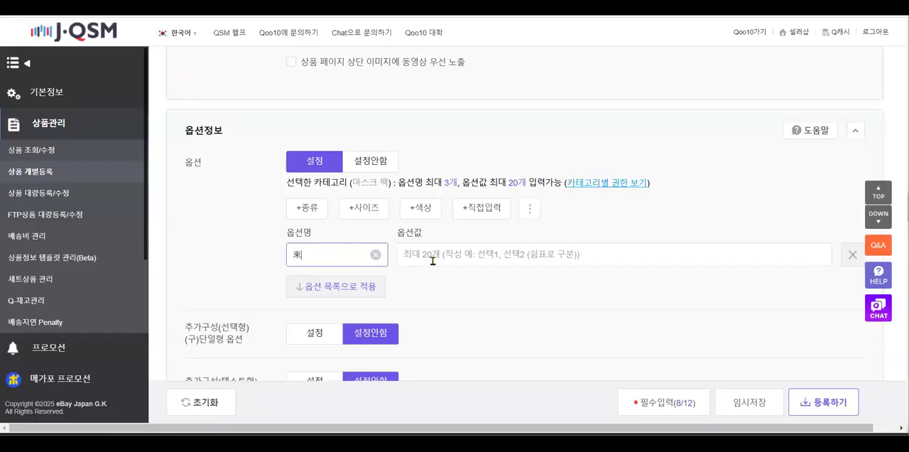
Copy 1セット(計10個入り) from Papago and enter it in J·QSM as the first option value (옵션값), followed by a comma
{"action": "left_click", "coordinate": [213, 6]}
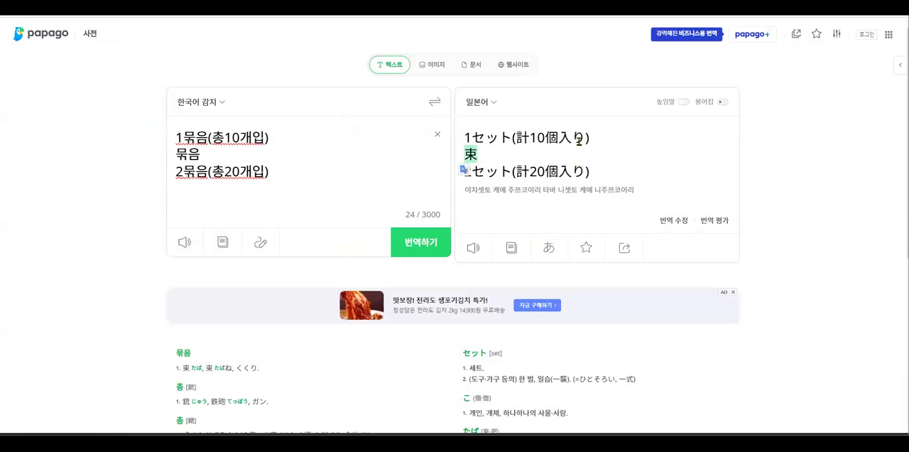
{"action": "left_click_drag", "start_coordinate": [590, 138], "coordinate": [462, 136]}
{"action": "key", "text": "ctrl+c"}
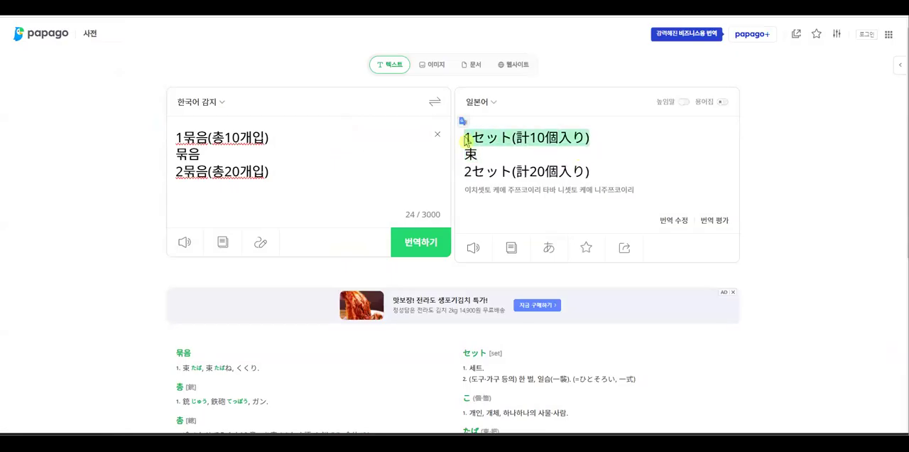
{"action": "key", "text": "alt+Tab"}
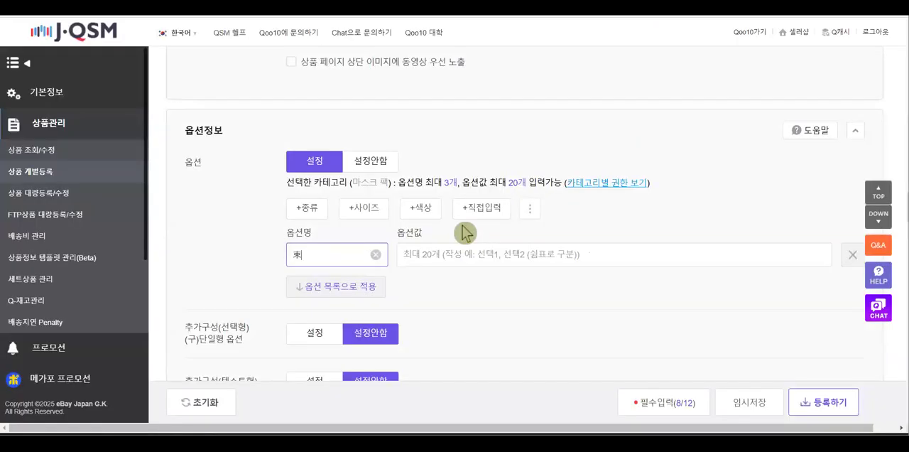
{"action": "key", "text": "Tab"}
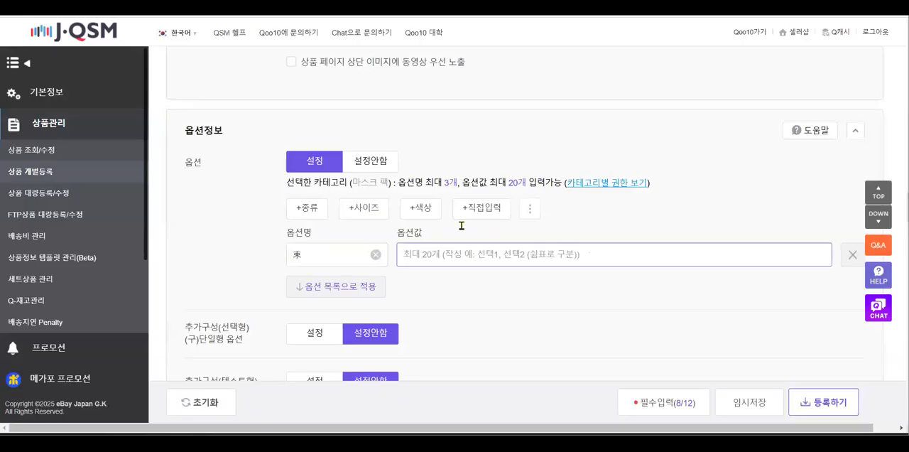
{"action": "key", "text": "ctrl+v"}
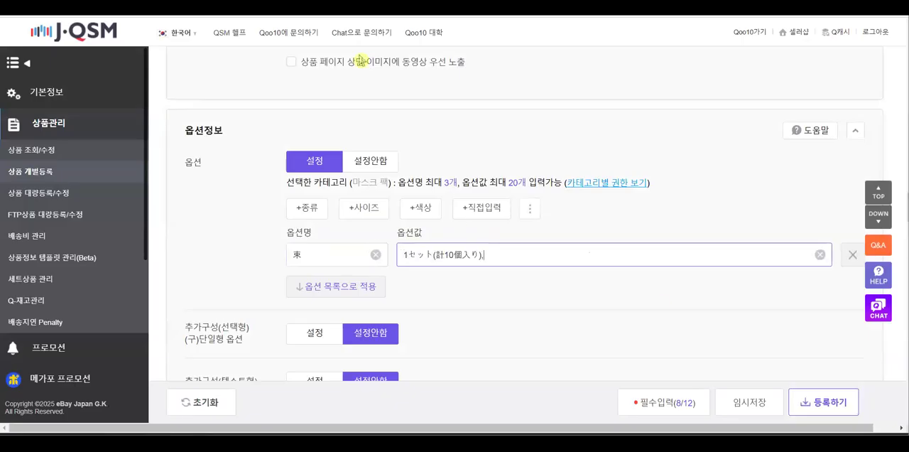
Add Papago's translation 2セット(計20個入り) as the second option value in J·QSM and apply the values to the option list
{"action": "key", "text": "alt+Tab"}
{"action": "left_click_drag", "start_coordinate": [597, 175], "coordinate": [465, 171]}
{"action": "key", "text": "ctrl+c"}
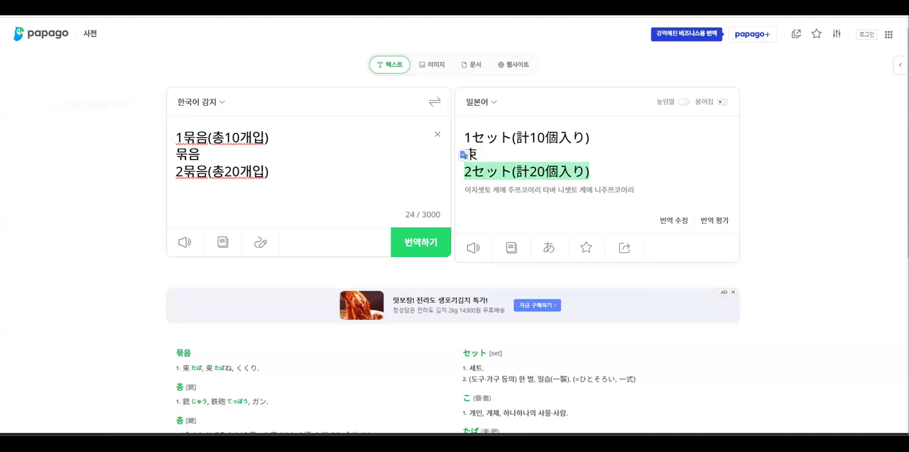
{"action": "key", "text": "alt+Tab"}
{"action": "key", "text": "ctrl+v"}
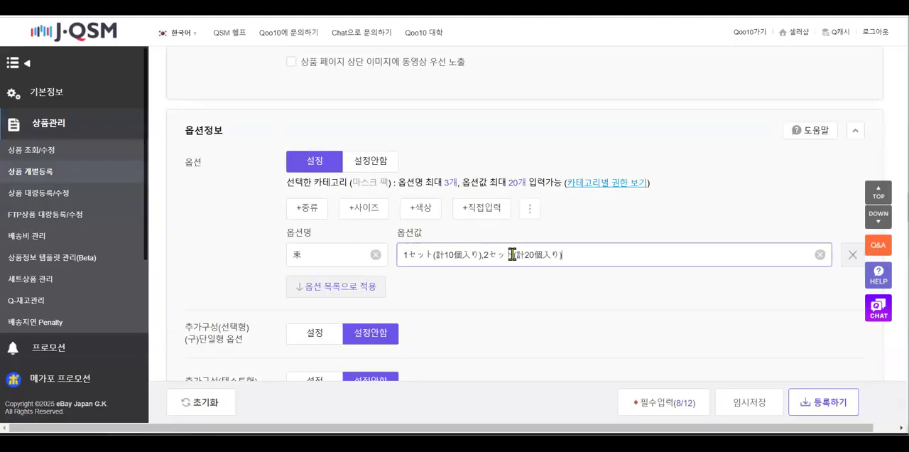
{"action": "left_click", "coordinate": [366, 286]}
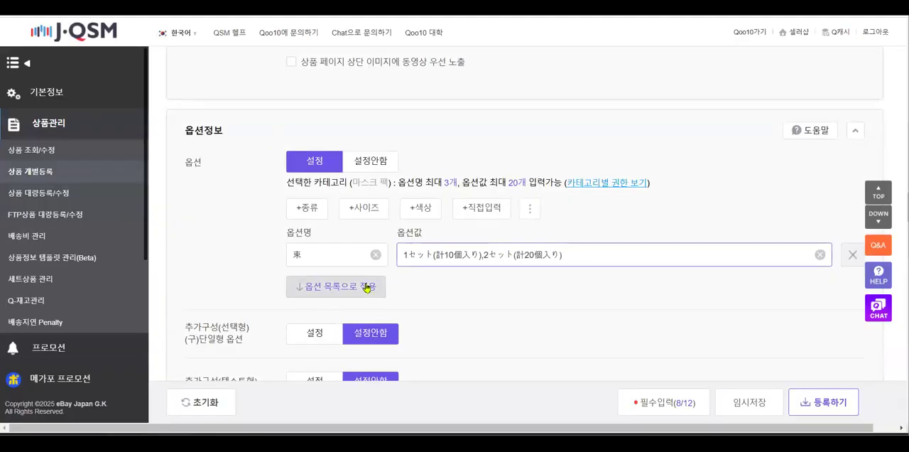
Set the option price (옵션가격) of the 2セット row in the option list to 1220
{"action": "scroll", "coordinate": [557, 213], "scroll_direction": "down", "scroll_amount": 2}
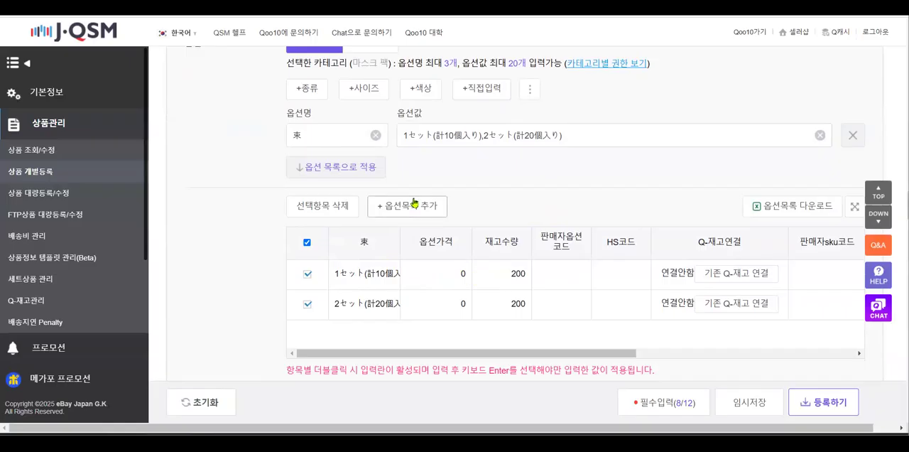
{"action": "double_click", "coordinate": [458, 306]}
{"action": "key", "text": "Return"}
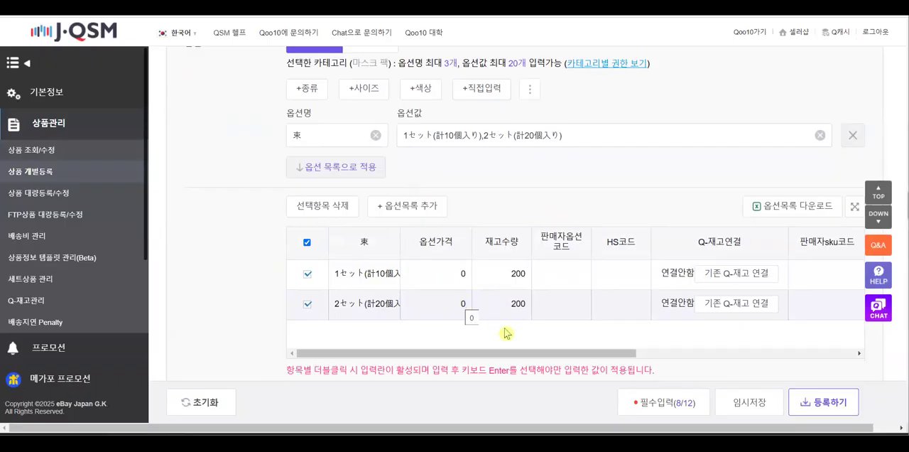
{"action": "double_click", "coordinate": [462, 305]}
{"action": "key", "text": "BackSpace"}
{"action": "type", "text": "122"}
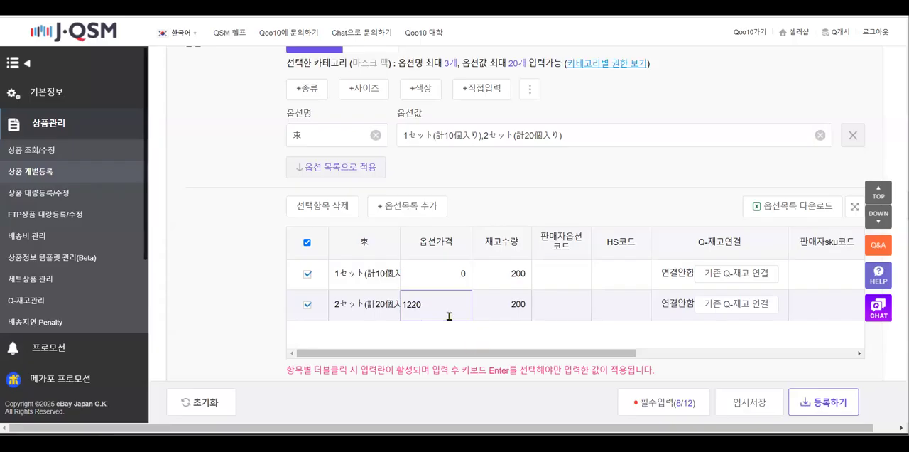
{"action": "key", "text": "Return"}
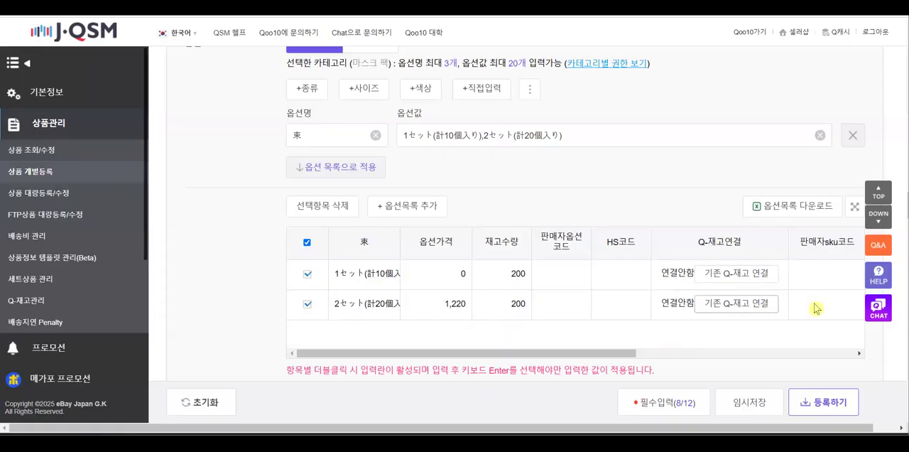
Review the option list columns and the allowed option price range shown beneath the list
{"action": "left_click_drag", "start_coordinate": [616, 354], "coordinate": [417, 369]}
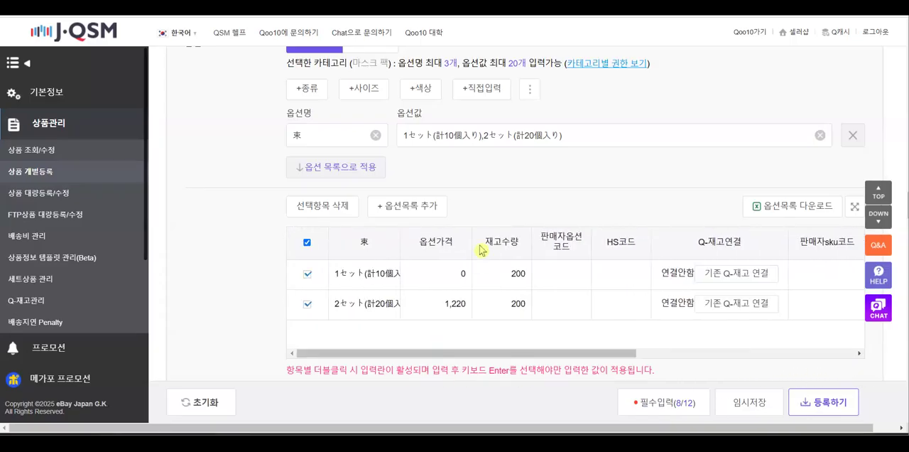
{"action": "scroll", "coordinate": [483, 237], "scroll_direction": "down", "scroll_amount": 3}
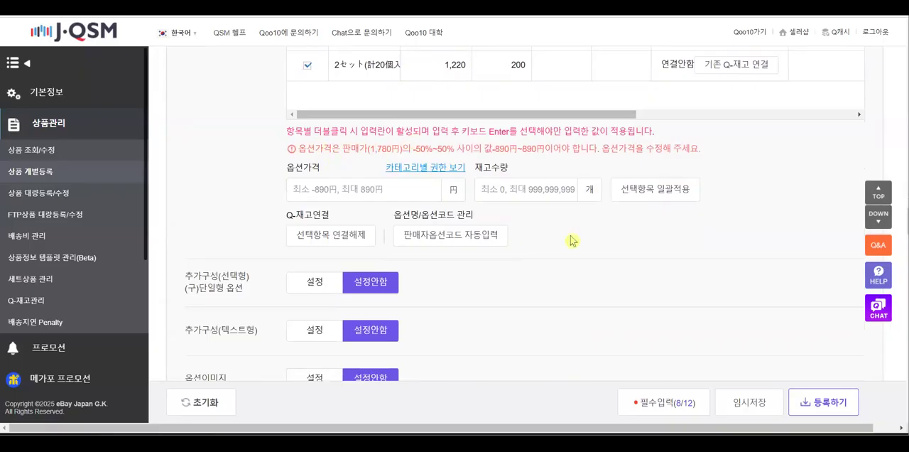
{"action": "scroll", "coordinate": [573, 238], "scroll_direction": "up", "scroll_amount": 1}
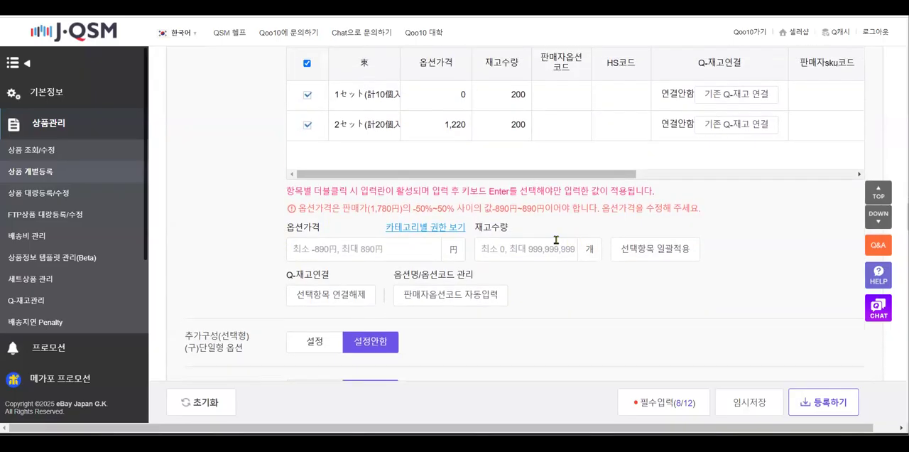
{"action": "scroll", "coordinate": [580, 328], "scroll_direction": "up", "scroll_amount": 3}
{"action": "scroll", "coordinate": [580, 329], "scroll_direction": "up", "scroll_amount": 1}
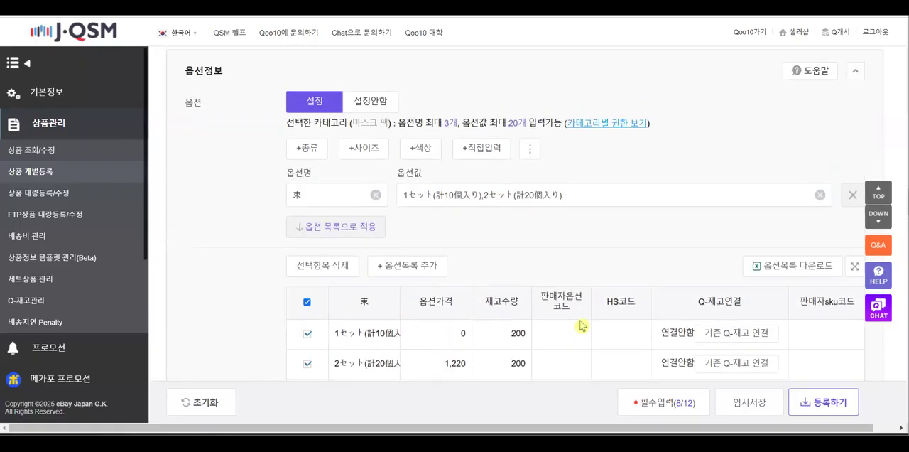
{"action": "scroll", "coordinate": [579, 319], "scroll_direction": "down", "scroll_amount": 4}
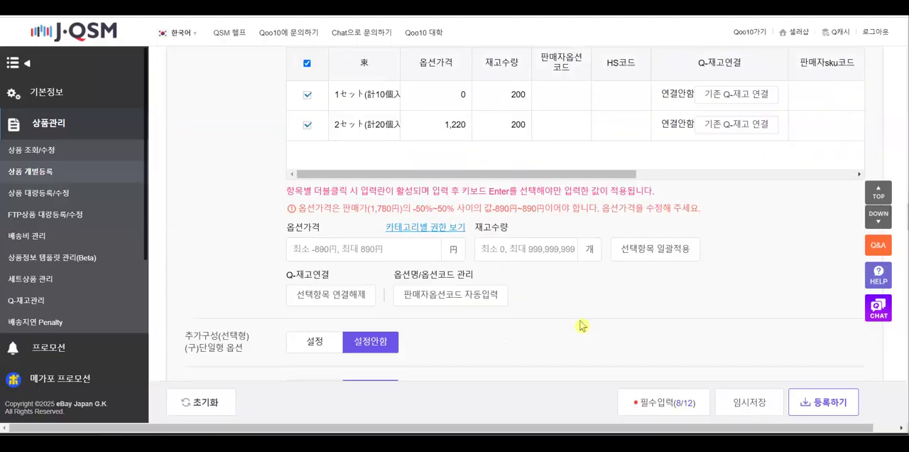
{"action": "scroll", "coordinate": [583, 320], "scroll_direction": "down", "scroll_amount": 2}
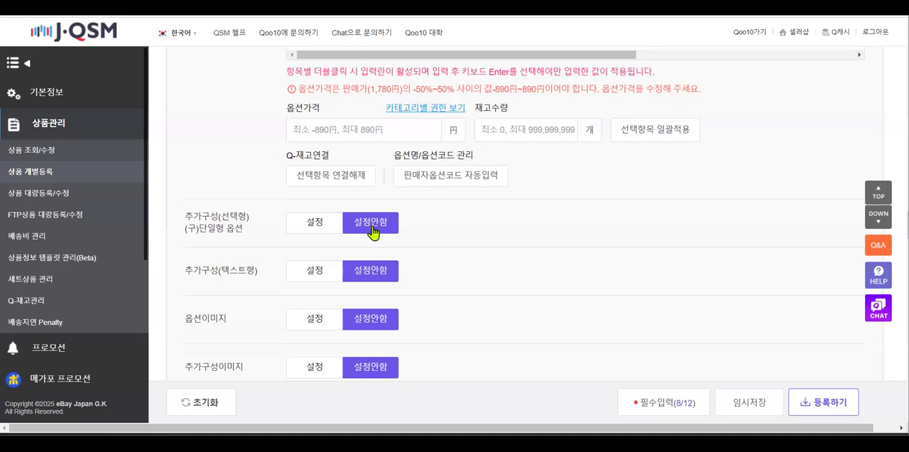
Enable option images (옵션이미지) and upload p1 for the 1セット option and p2 for the 2セット option
{"action": "scroll", "coordinate": [471, 244], "scroll_direction": "down", "scroll_amount": 2}
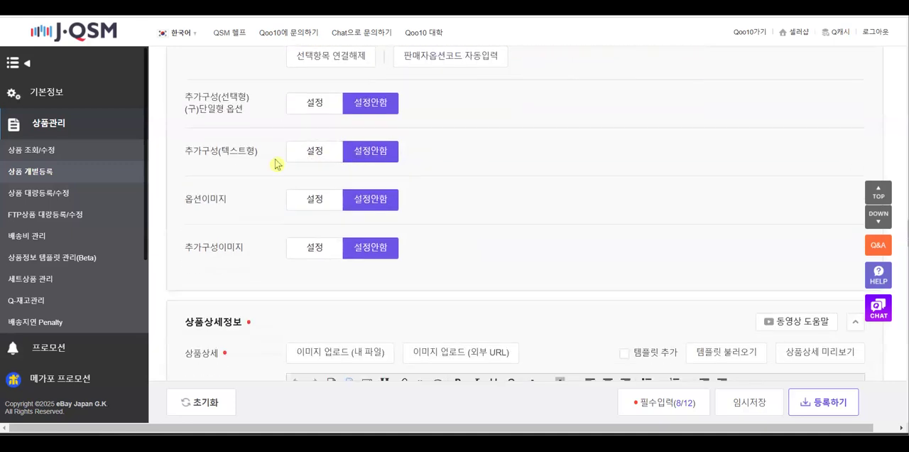
{"action": "left_click", "coordinate": [328, 206]}
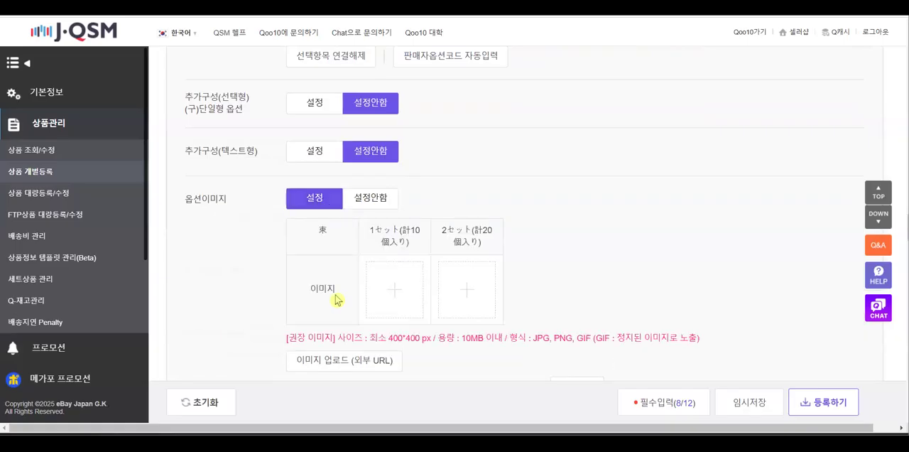
{"action": "left_click", "coordinate": [397, 291]}
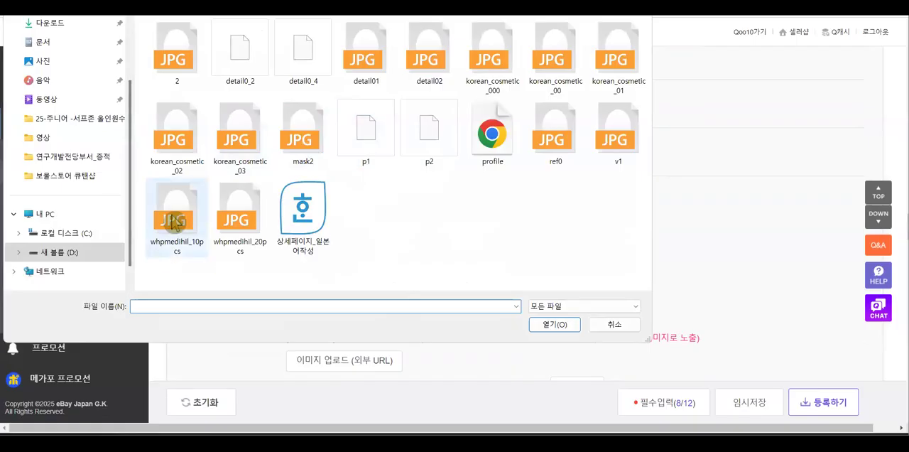
{"action": "double_click", "coordinate": [363, 146]}
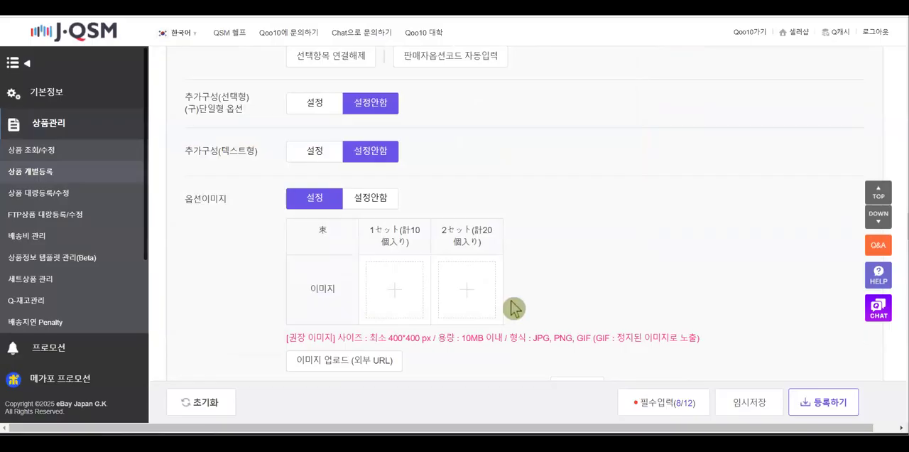
{"action": "left_click", "coordinate": [462, 289]}
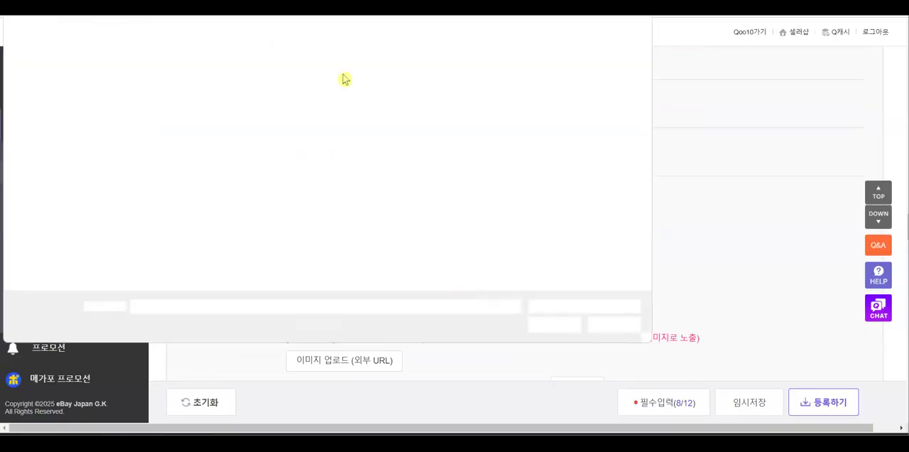
{"action": "double_click", "coordinate": [429, 129]}
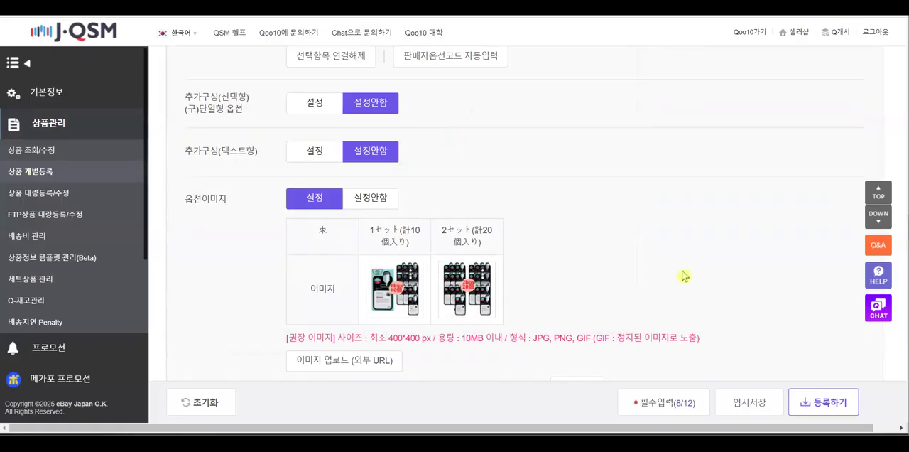
Preview the option image display area and enable showing it above the product detail HTML
{"action": "scroll", "coordinate": [609, 280], "scroll_direction": "down", "scroll_amount": 3}
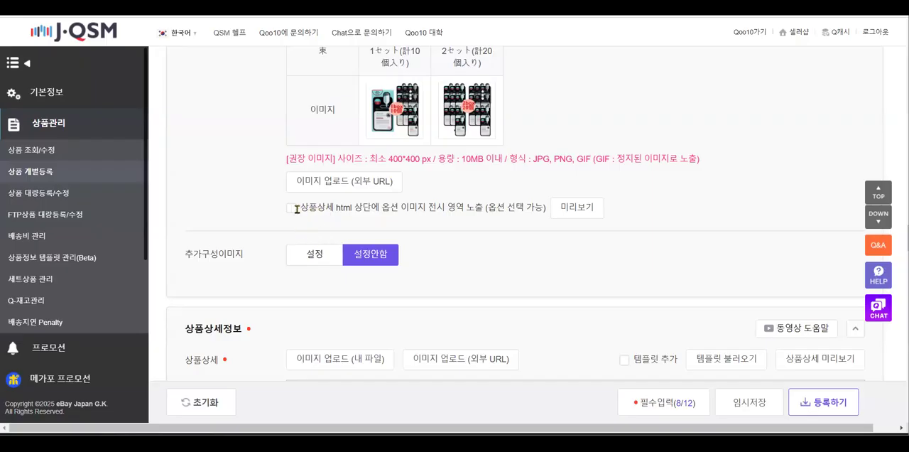
{"action": "left_click", "coordinate": [594, 213]}
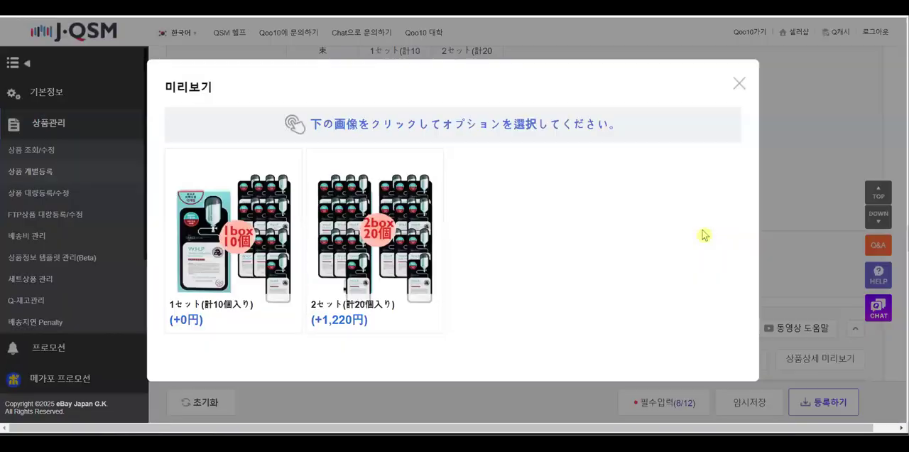
{"action": "left_click", "coordinate": [738, 85]}
{"action": "left_click", "coordinate": [292, 208]}
Set the product detail (상품상세) editor content to centre alignment
{"action": "scroll", "coordinate": [529, 261], "scroll_direction": "down", "scroll_amount": 3}
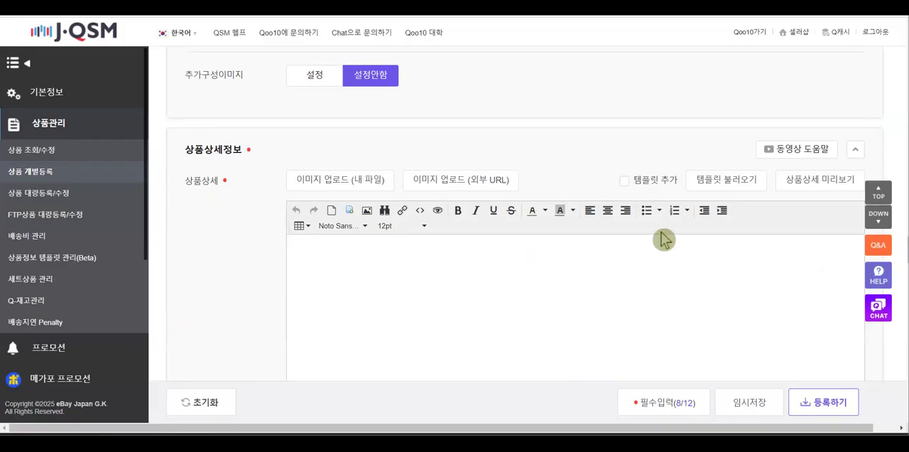
{"action": "left_click", "coordinate": [607, 210]}
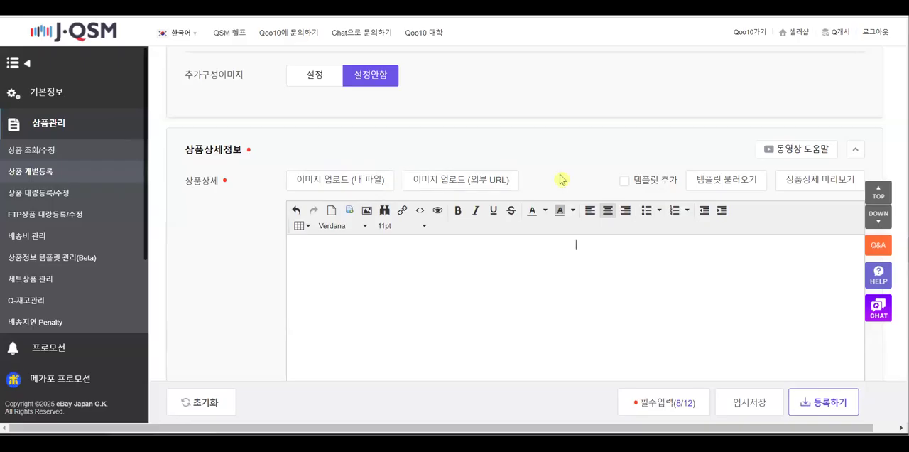
{"action": "triple_click", "coordinate": [416, 180]}
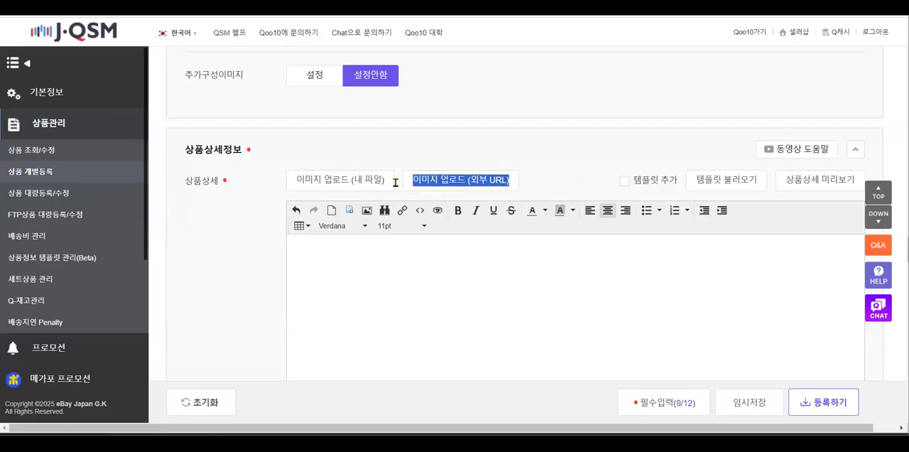
Start inserting images into the product detail (상품상세) editor and upload detail01 from the computer
{"action": "left_click", "coordinate": [536, 190]}
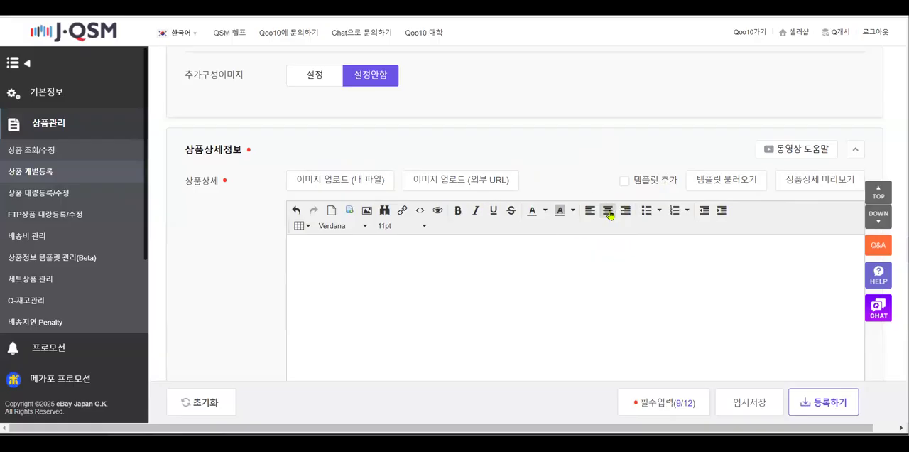
{"action": "left_click", "coordinate": [366, 210]}
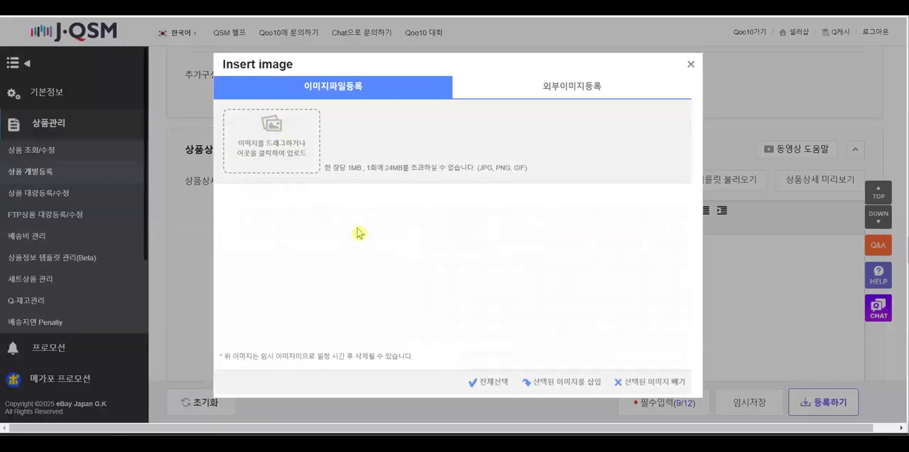
{"action": "left_click", "coordinate": [272, 163]}
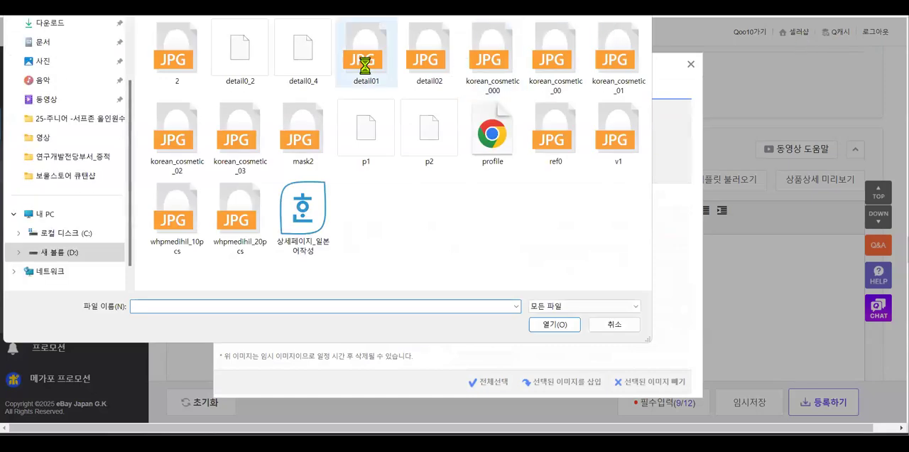
{"action": "double_click", "coordinate": [365, 66]}
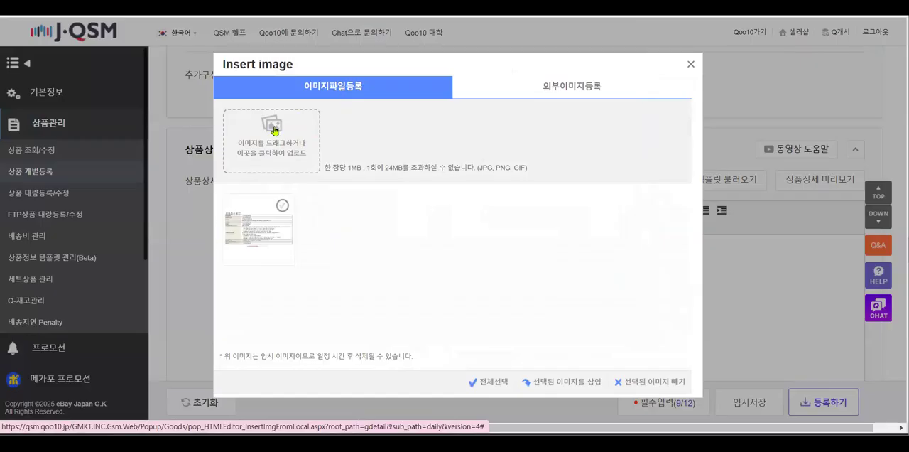
Upload the shop banner images korean_cosmetic_000 and korean_cosmetic_00 to the image insertion list
{"action": "left_click", "coordinate": [530, 153]}
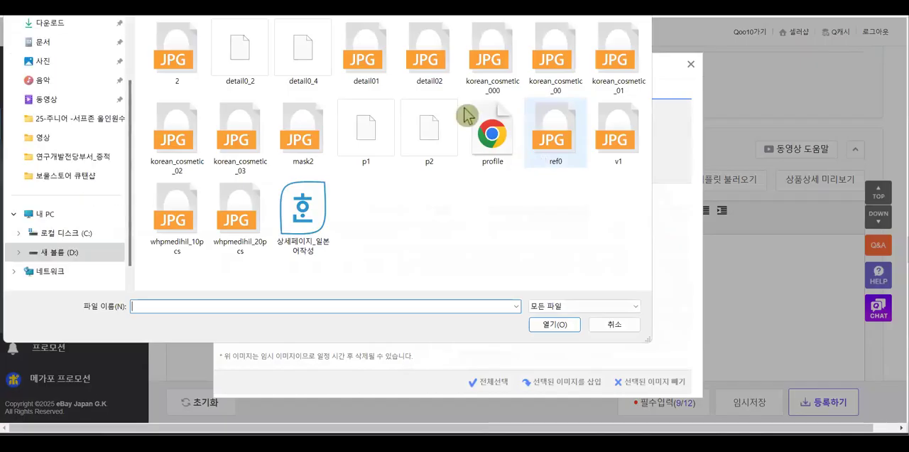
{"action": "left_click", "coordinate": [499, 73]}
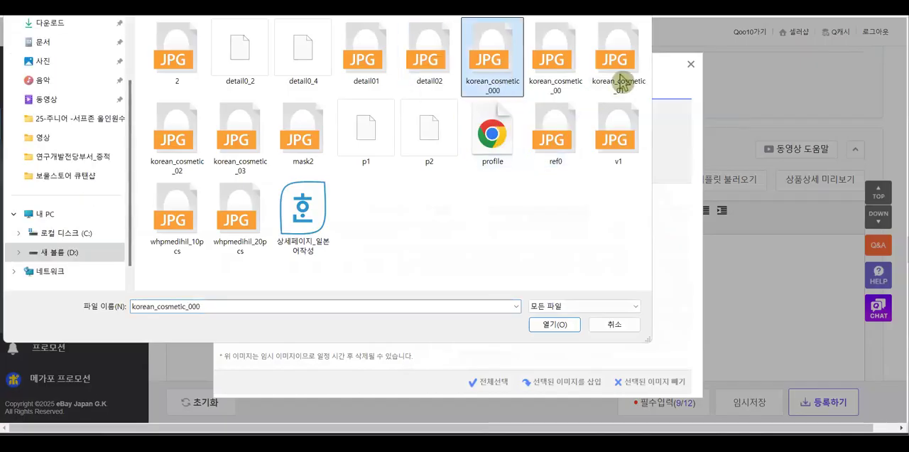
{"action": "left_click", "coordinate": [621, 81]}
{"action": "double_click", "coordinate": [505, 83]}
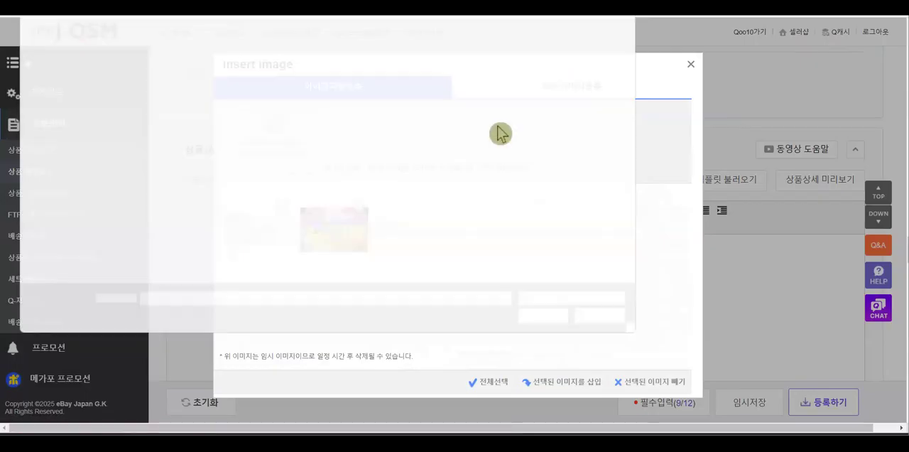
{"action": "double_click", "coordinate": [552, 71]}
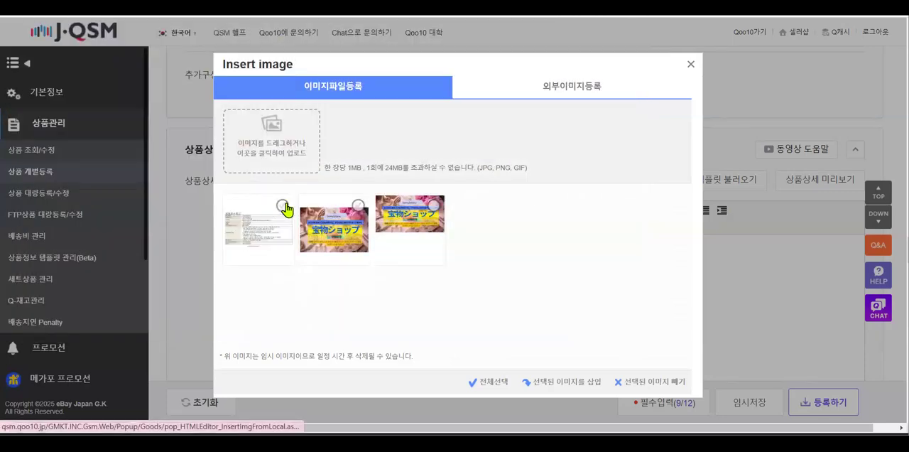
Upload korean_cosmetic_01, korean_cosmetic_02, korean_cosmetic_03 and ref0 to the image insertion list
{"action": "left_click", "coordinate": [282, 206]}
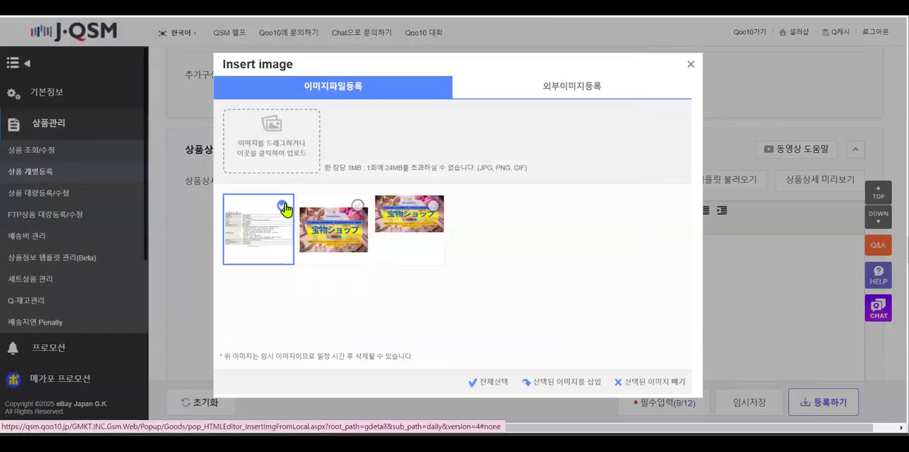
{"action": "left_click", "coordinate": [623, 112]}
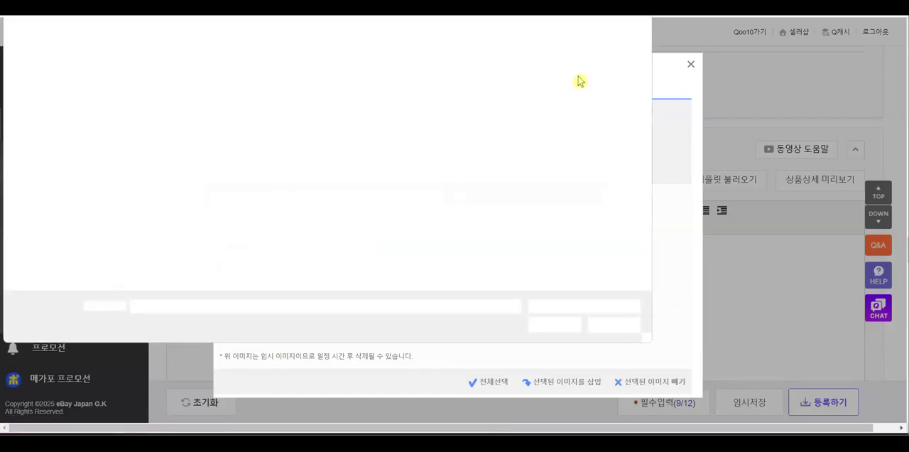
{"action": "double_click", "coordinate": [615, 75]}
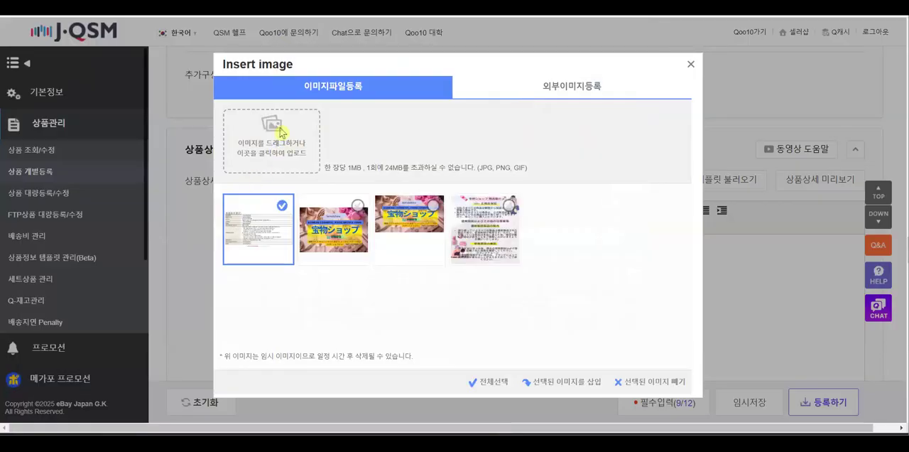
{"action": "left_click", "coordinate": [281, 132]}
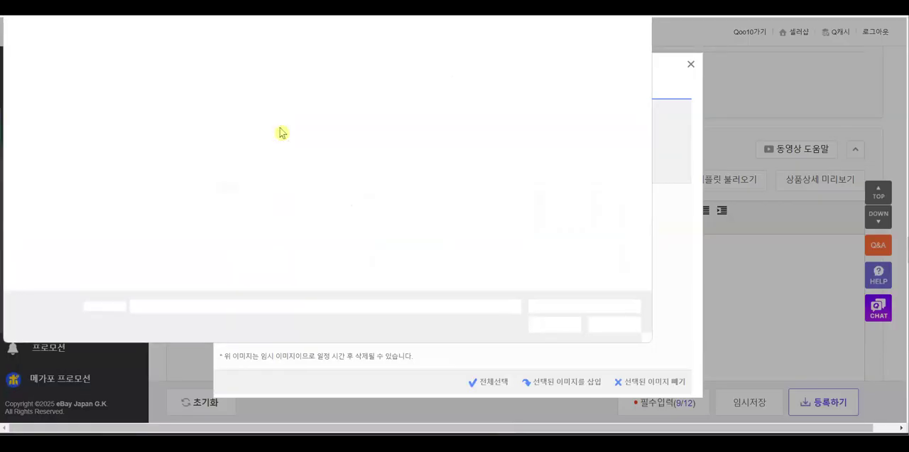
{"action": "double_click", "coordinate": [169, 143]}
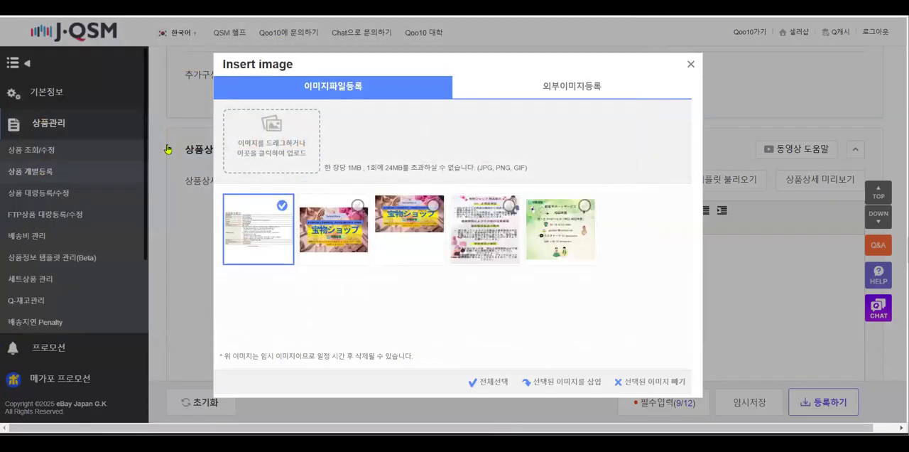
{"action": "left_click", "coordinate": [272, 135]}
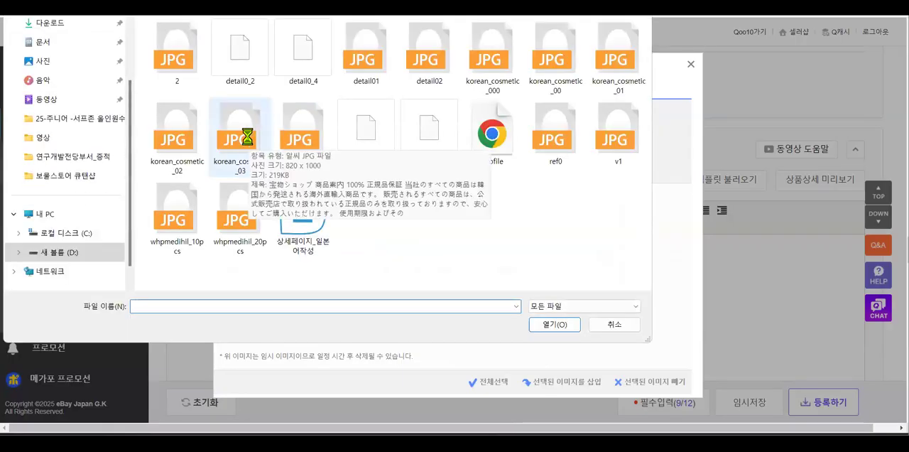
{"action": "double_click", "coordinate": [247, 137]}
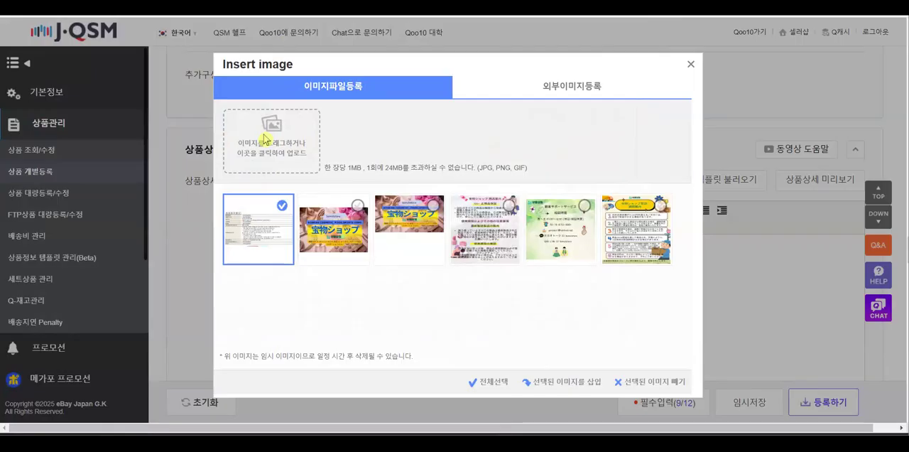
{"action": "left_click", "coordinate": [265, 138]}
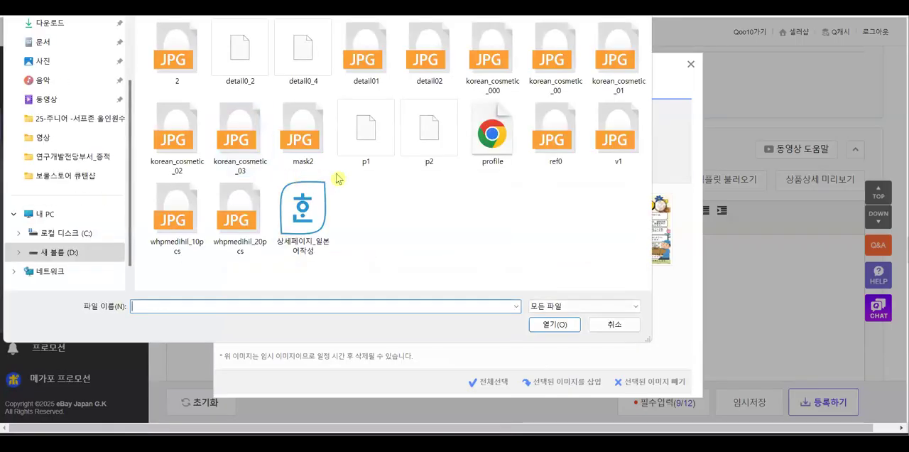
{"action": "double_click", "coordinate": [551, 142]}
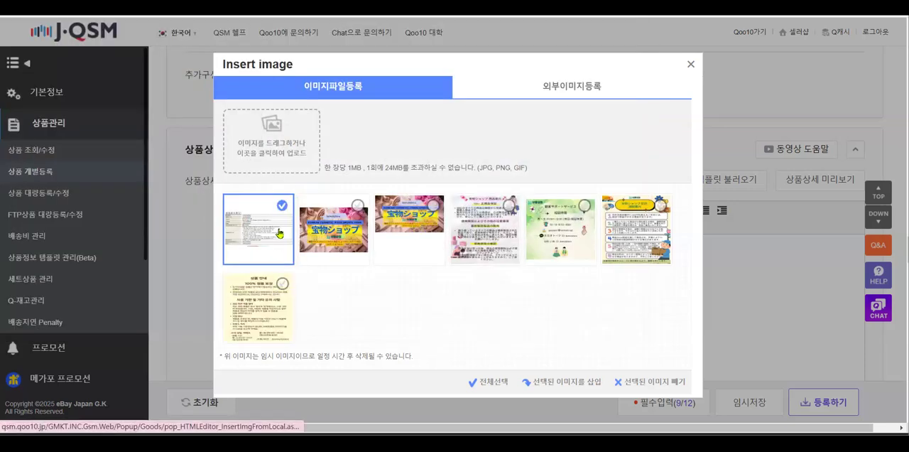
Remove the detail01, korean_cosmetic_00 and ref0 images from the image insertion list
{"action": "left_click", "coordinate": [283, 287]}
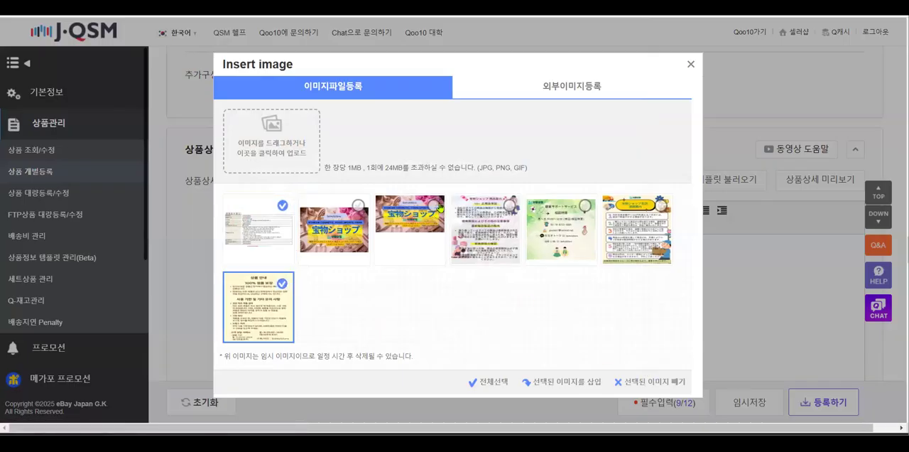
{"action": "left_click", "coordinate": [440, 207]}
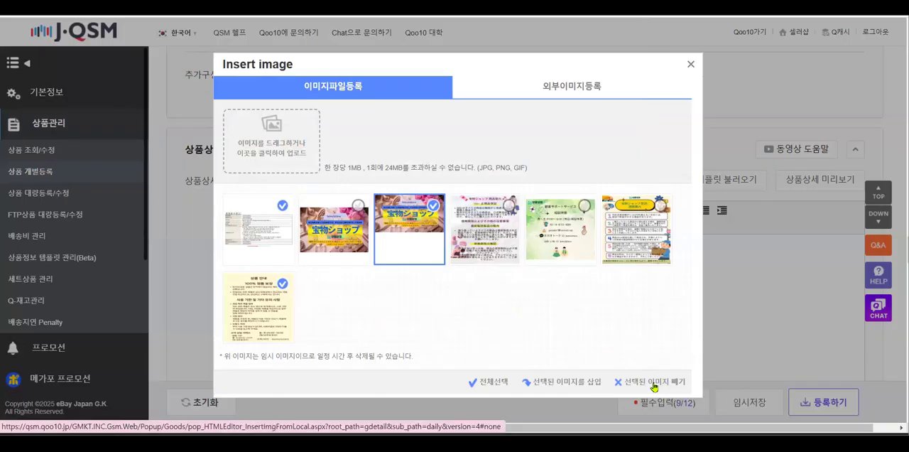
{"action": "left_click", "coordinate": [654, 384]}
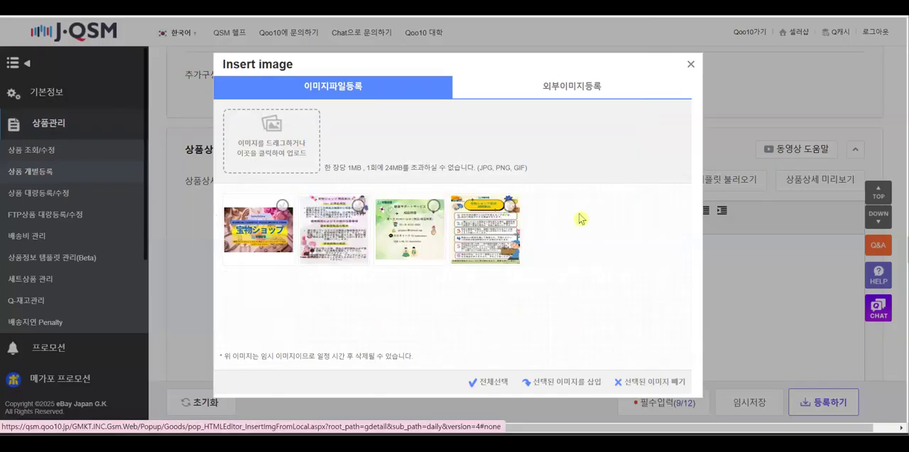
Upload v1 to the image insertion list and remove it again
{"action": "left_click", "coordinate": [269, 133]}
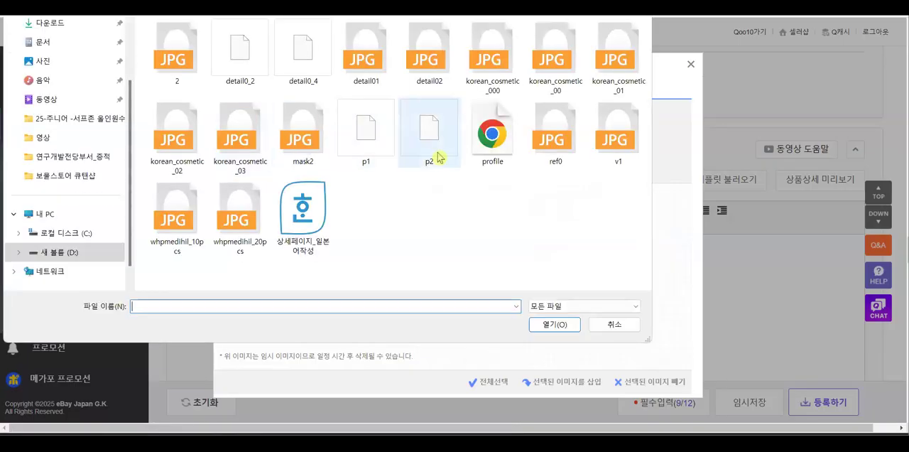
{"action": "left_click", "coordinate": [616, 155]}
{"action": "double_click", "coordinate": [617, 155]}
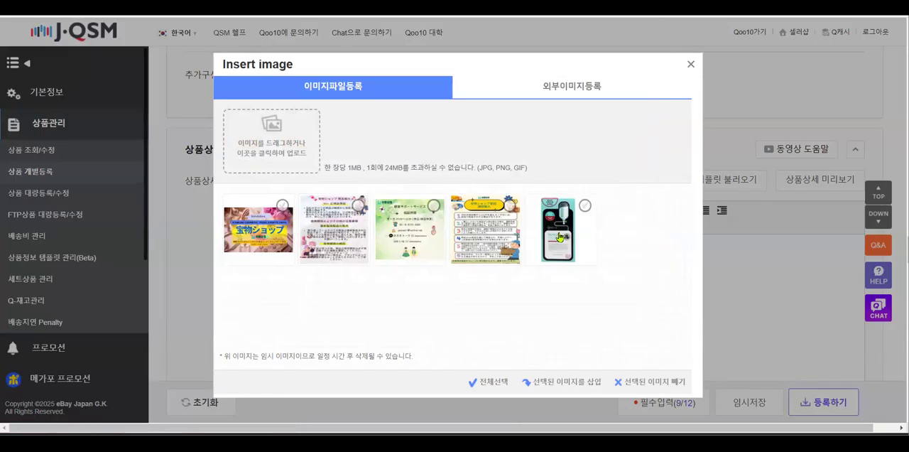
{"action": "left_click", "coordinate": [585, 207]}
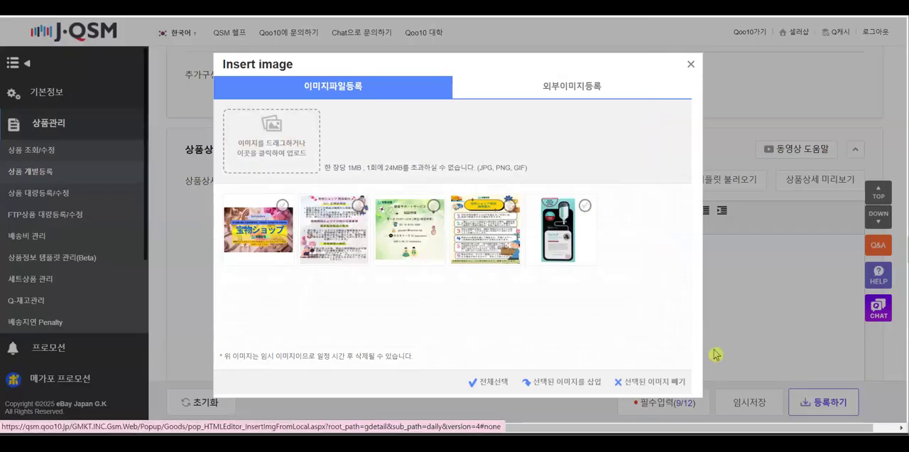
{"action": "left_click", "coordinate": [653, 382]}
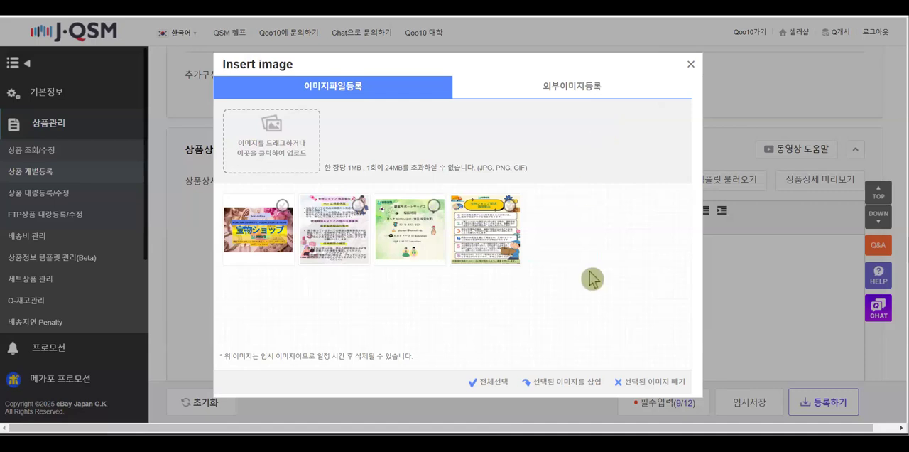
Select the banner, product guide, customer support and customs notice images and insert all four into the product detail editor
{"action": "scroll", "coordinate": [590, 283], "scroll_direction": "up", "scroll_amount": 3}
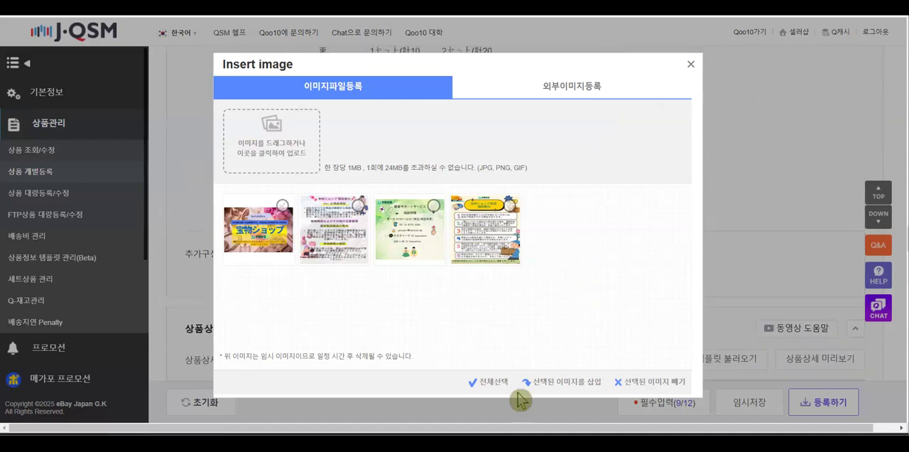
{"action": "left_click", "coordinate": [284, 211]}
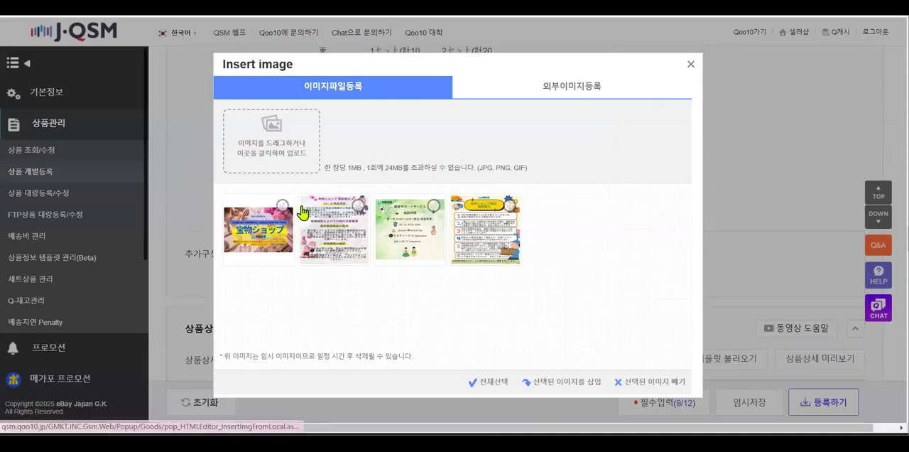
{"action": "left_click", "coordinate": [358, 206]}
{"action": "left_click", "coordinate": [434, 207]}
{"action": "left_click", "coordinate": [510, 206]}
{"action": "left_click", "coordinate": [578, 384]}
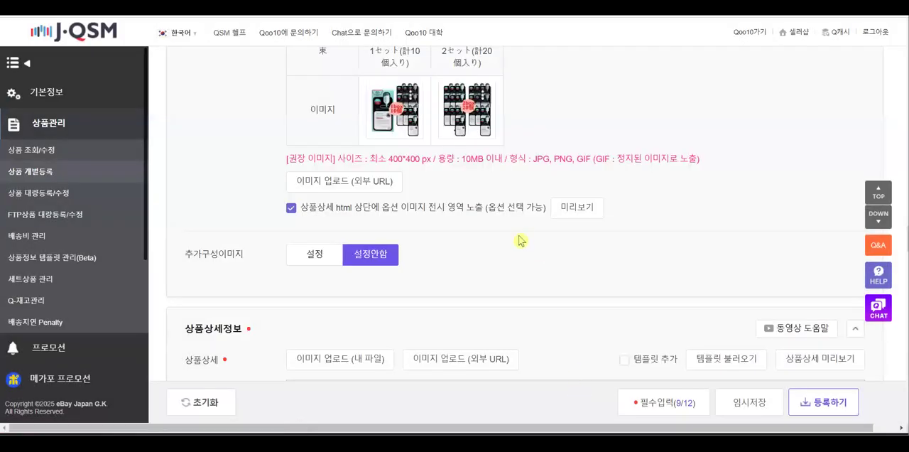
Review the inserted banner, product guide, customer support and customs notice images in the product detail editor
{"action": "scroll", "coordinate": [518, 265], "scroll_direction": "down", "scroll_amount": 5}
{"action": "scroll", "coordinate": [538, 290], "scroll_direction": "up", "scroll_amount": 12}
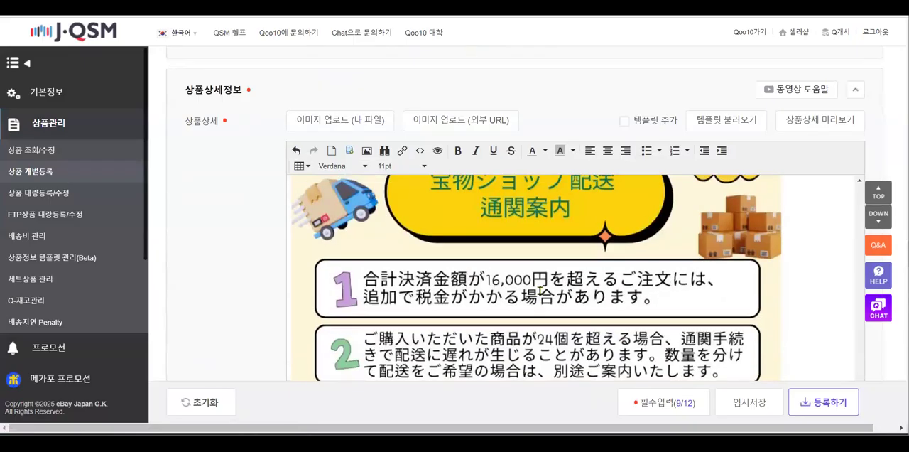
{"action": "scroll", "coordinate": [540, 290], "scroll_direction": "up", "scroll_amount": 10}
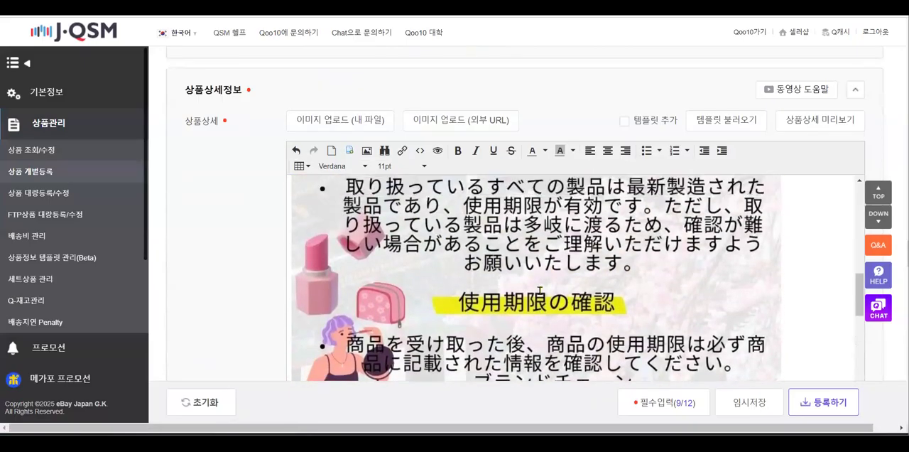
{"action": "scroll", "coordinate": [540, 291], "scroll_direction": "up", "scroll_amount": 10}
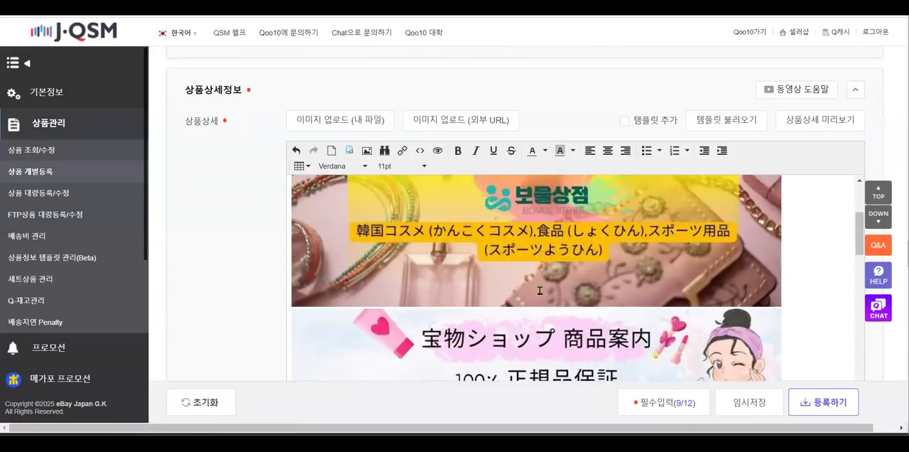
{"action": "scroll", "coordinate": [540, 290], "scroll_direction": "up", "scroll_amount": 1}
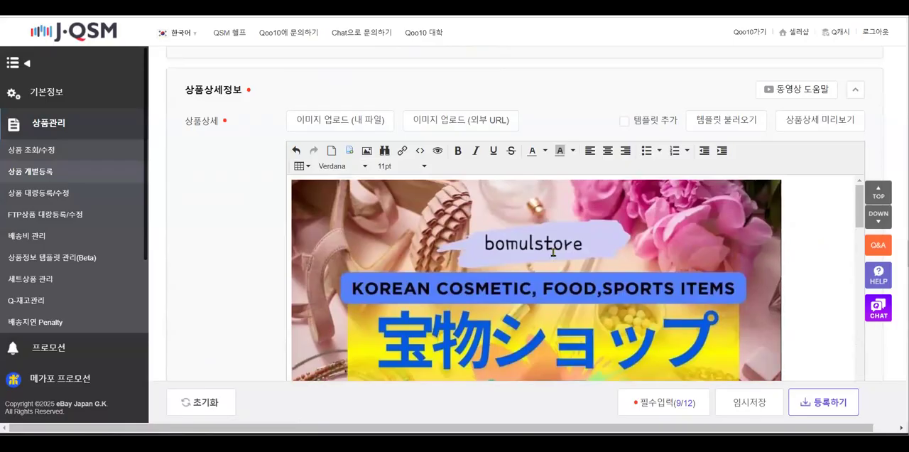
{"action": "left_click", "coordinate": [423, 252]}
{"action": "scroll", "coordinate": [569, 272], "scroll_direction": "down", "scroll_amount": 3}
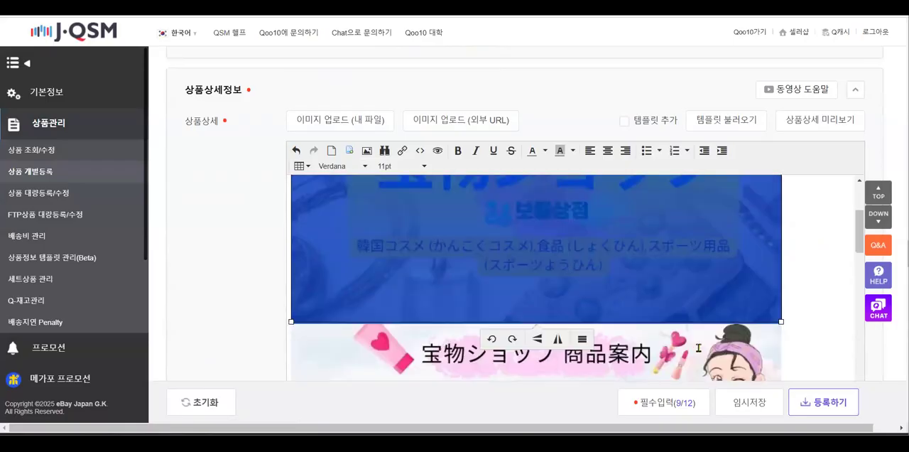
{"action": "scroll", "coordinate": [698, 347], "scroll_direction": "down", "scroll_amount": 2}
{"action": "scroll", "coordinate": [678, 313], "scroll_direction": "down", "scroll_amount": 1}
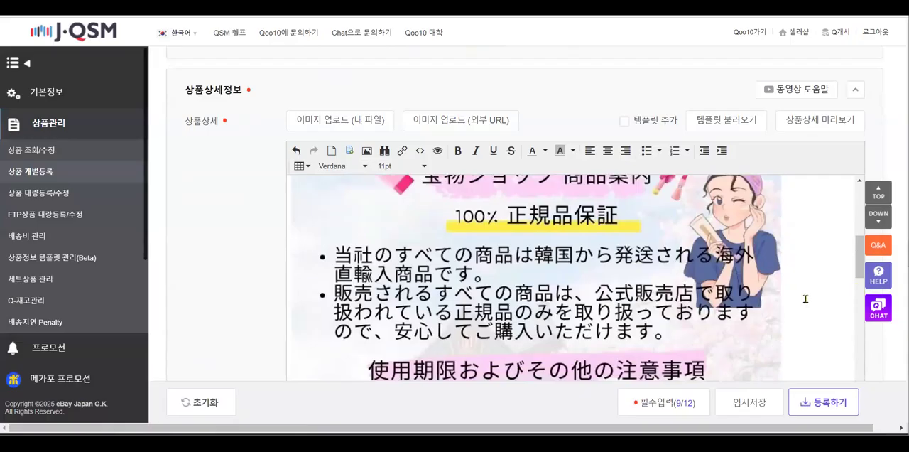
{"action": "left_click", "coordinate": [434, 303]}
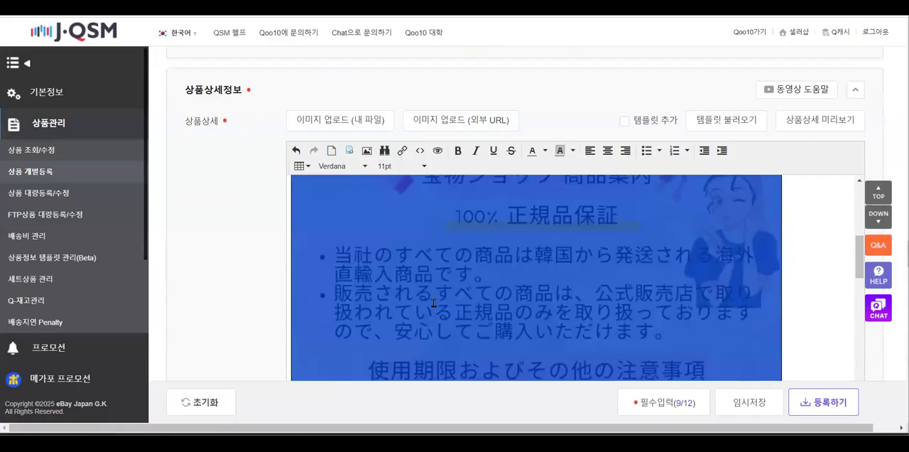
{"action": "left_click", "coordinate": [796, 331]}
{"action": "scroll", "coordinate": [796, 331], "scroll_direction": "down", "scroll_amount": 5}
{"action": "scroll", "coordinate": [796, 332], "scroll_direction": "down", "scroll_amount": 4}
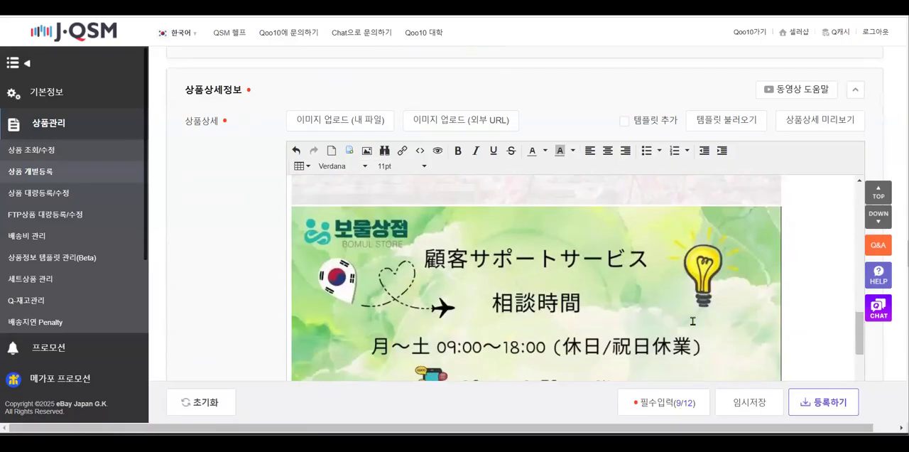
Examine the order and content of the stacked shop images in the product detail, from the shop banner down to the customs notice
{"action": "left_click", "coordinate": [481, 316]}
{"action": "scroll", "coordinate": [671, 289], "scroll_direction": "down", "scroll_amount": 4}
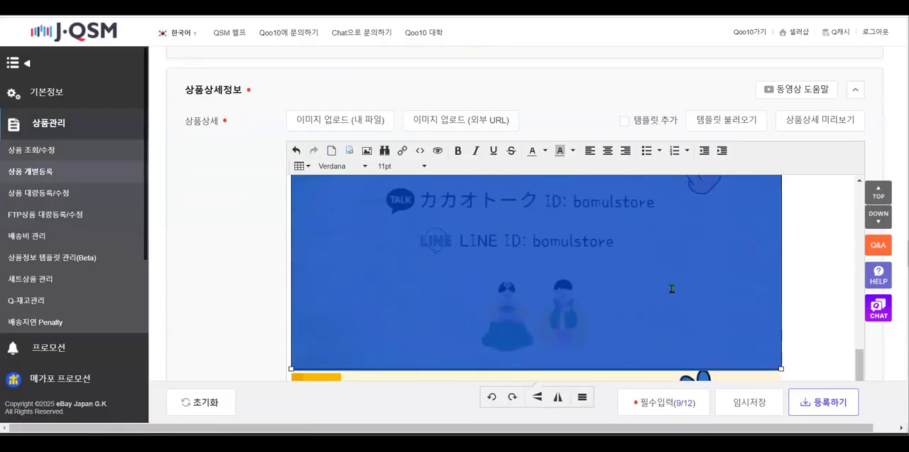
{"action": "scroll", "coordinate": [672, 289], "scroll_direction": "down", "scroll_amount": 3}
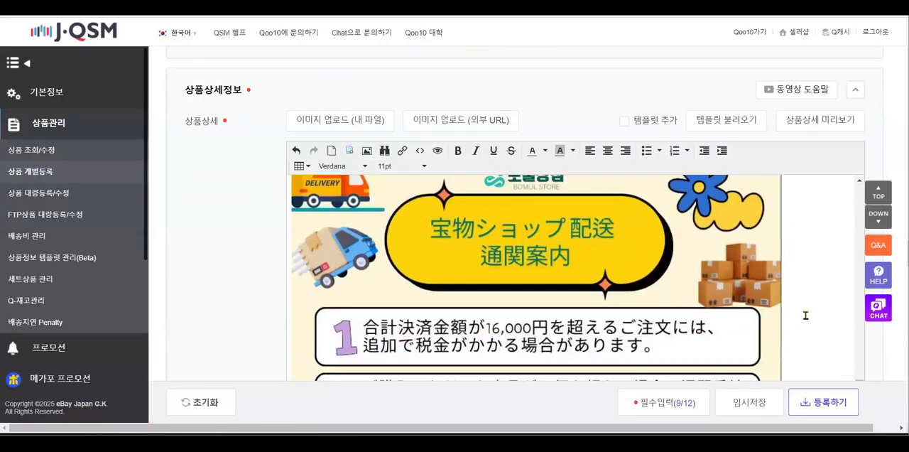
{"action": "key", "text": "ctrl+a"}
{"action": "scroll", "coordinate": [669, 302], "scroll_direction": "down", "scroll_amount": 3}
{"action": "scroll", "coordinate": [668, 302], "scroll_direction": "up", "scroll_amount": 6}
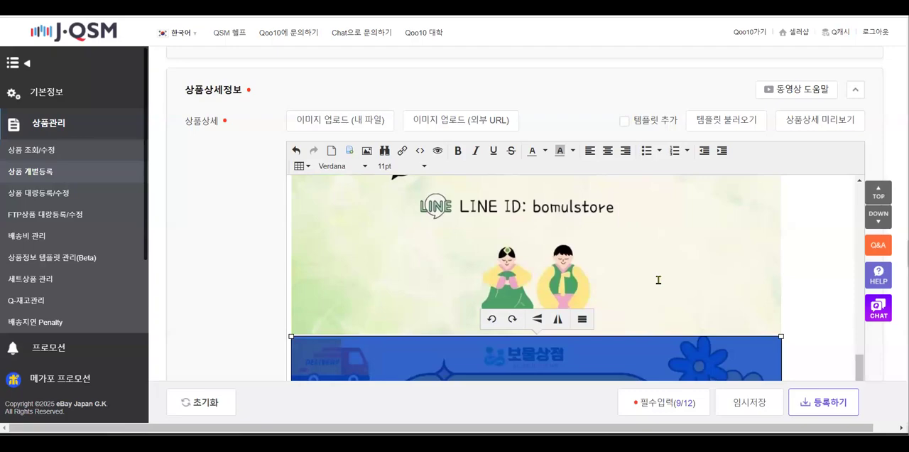
{"action": "scroll", "coordinate": [658, 280], "scroll_direction": "up", "scroll_amount": 10}
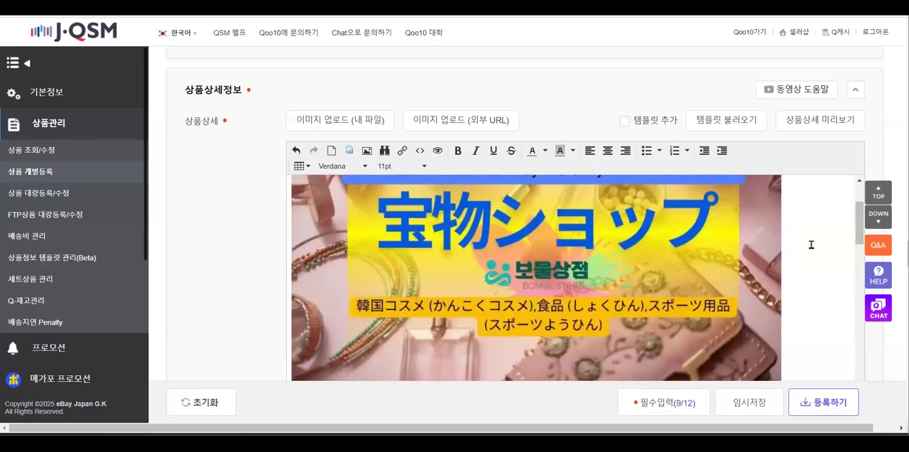
{"action": "scroll", "coordinate": [754, 291], "scroll_direction": "down", "scroll_amount": 5}
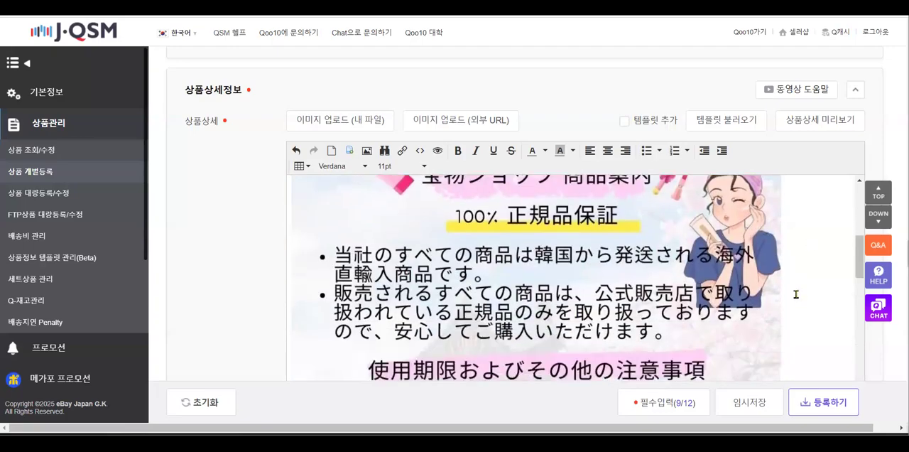
{"action": "scroll", "coordinate": [797, 294], "scroll_direction": "down", "scroll_amount": 8}
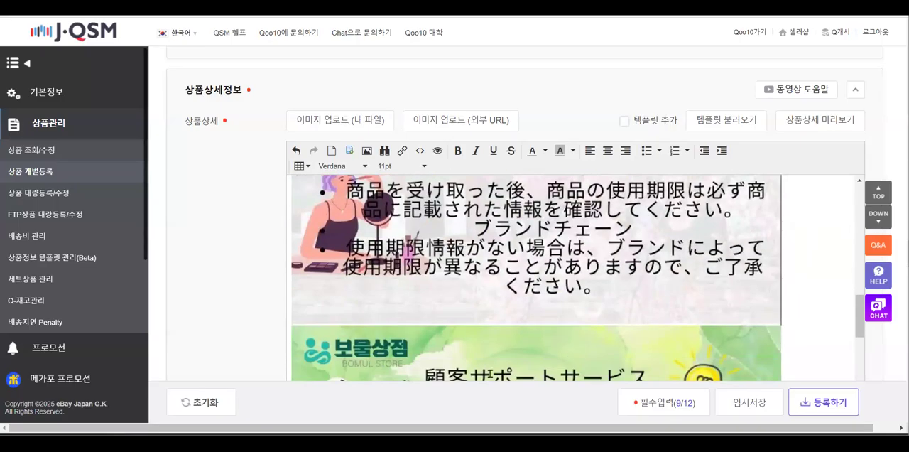
{"action": "scroll", "coordinate": [511, 352], "scroll_direction": "down", "scroll_amount": 2}
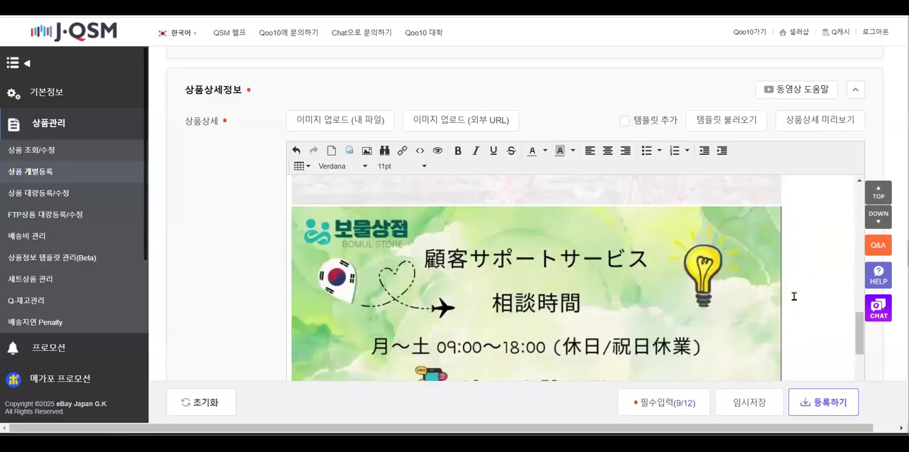
{"action": "scroll", "coordinate": [794, 296], "scroll_direction": "down", "scroll_amount": 3}
{"action": "scroll", "coordinate": [794, 296], "scroll_direction": "up", "scroll_amount": 3}
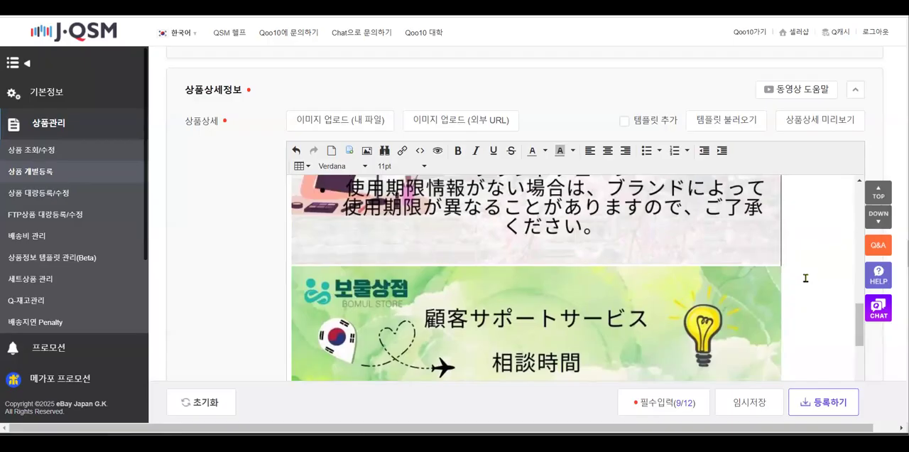
Insert five blank lines between the customer support image and the delivery customs notice in the product detail
{"action": "scroll", "coordinate": [818, 250], "scroll_direction": "down", "scroll_amount": 5}
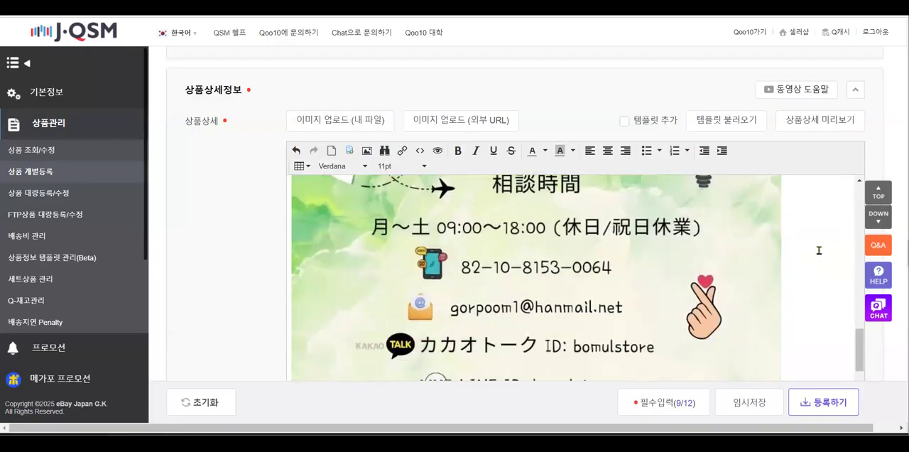
{"action": "scroll", "coordinate": [819, 250], "scroll_direction": "down", "scroll_amount": 3}
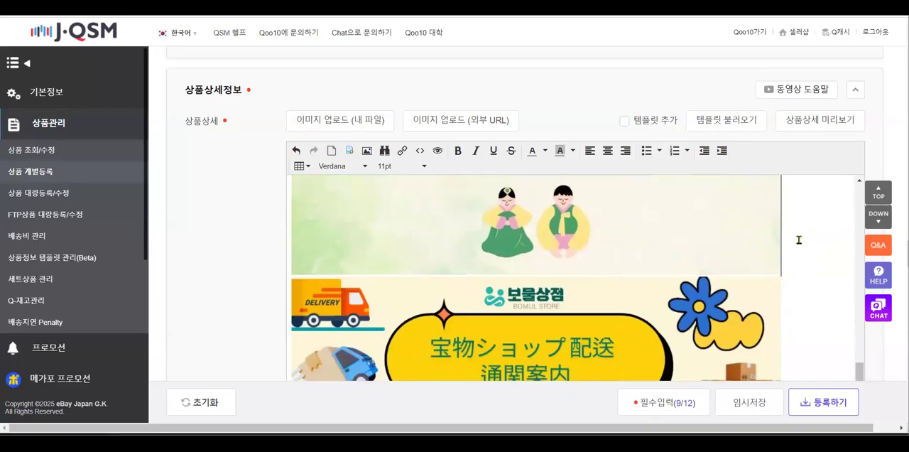
{"action": "key", "text": "Return"}
{"action": "key", "text": "Return"}
{"action": "key", "text": "Return"}
{"action": "key", "text": "Return"}
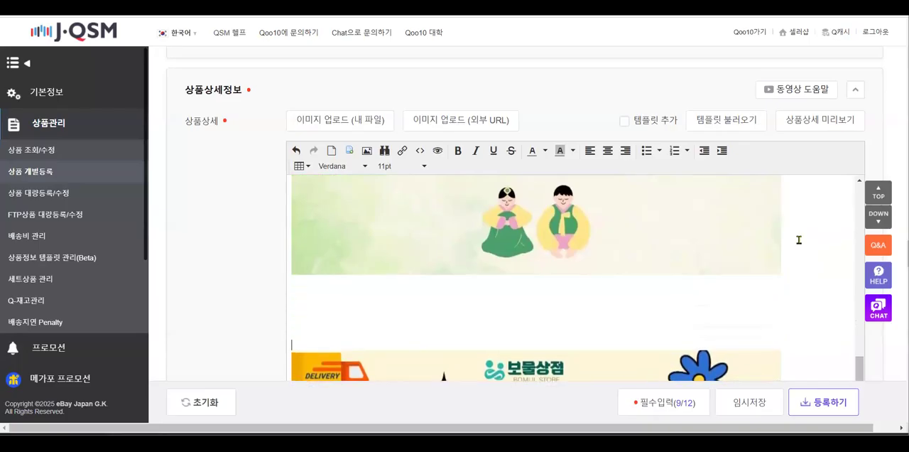
{"action": "key", "text": "Return"}
{"action": "key", "text": "Return"}
Center-align all images and content in the product detail editor
{"action": "left_click", "coordinate": [808, 244]}
{"action": "key", "text": "ctrl+a"}
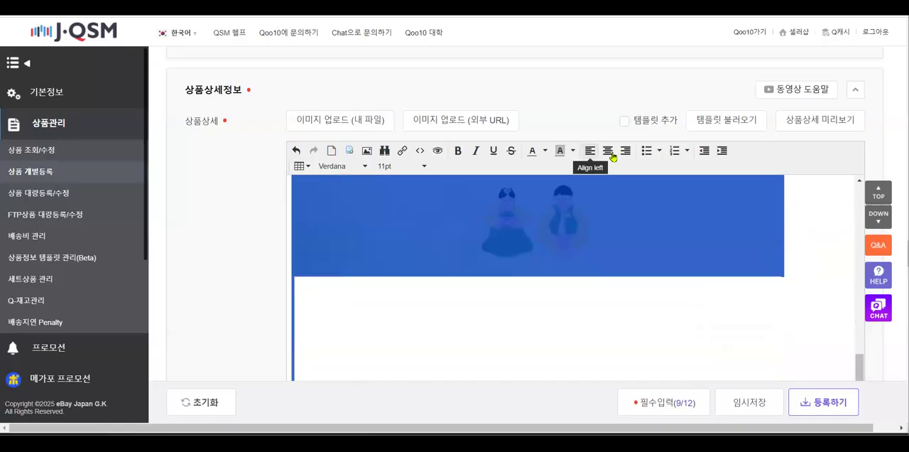
{"action": "left_click", "coordinate": [608, 150]}
{"action": "left_click", "coordinate": [710, 305]}
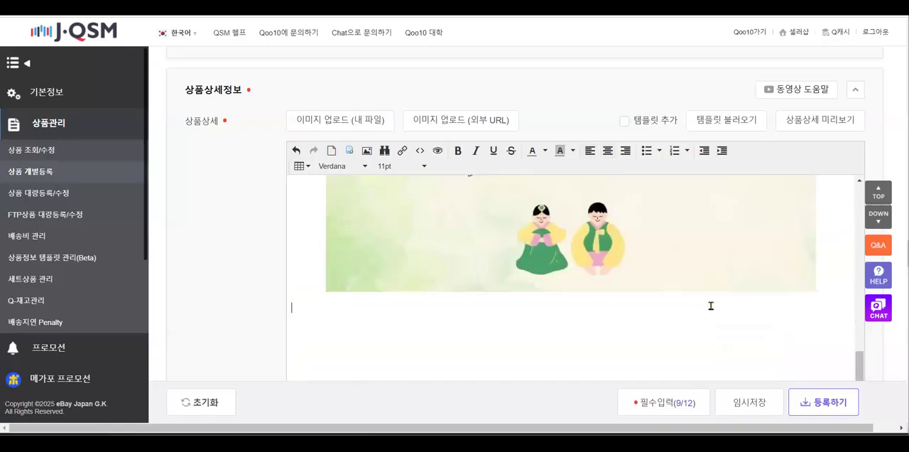
{"action": "scroll", "coordinate": [710, 305], "scroll_direction": "down", "scroll_amount": 3}
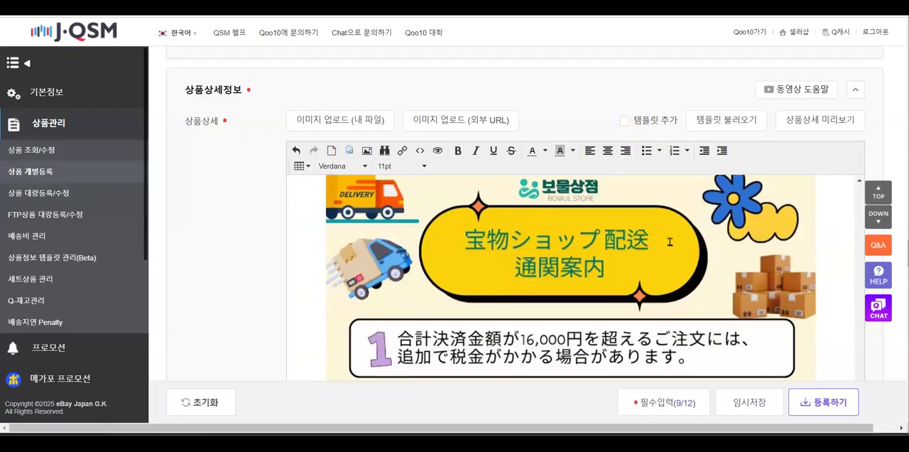
{"action": "scroll", "coordinate": [669, 242], "scroll_direction": "up", "scroll_amount": 2}
Enable the add-template option for the product detail and look over the shipping fee and footer sections
{"action": "left_click", "coordinate": [623, 122]}
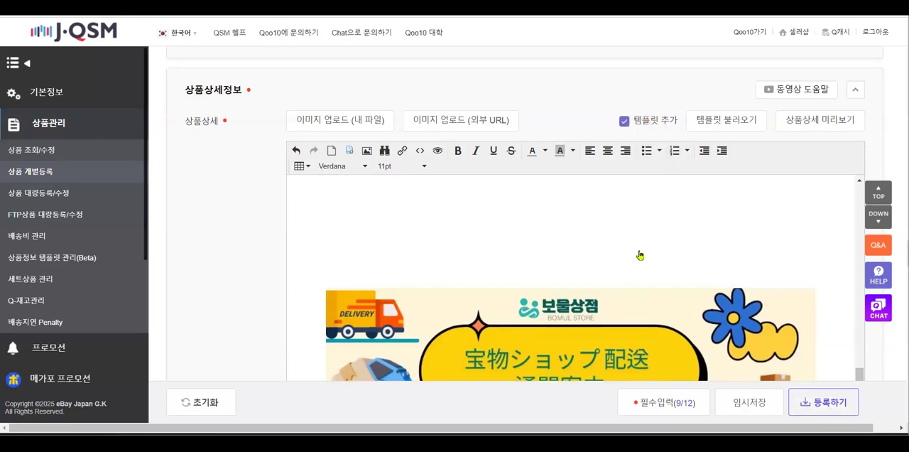
{"action": "scroll", "coordinate": [640, 256], "scroll_direction": "down", "scroll_amount": 5}
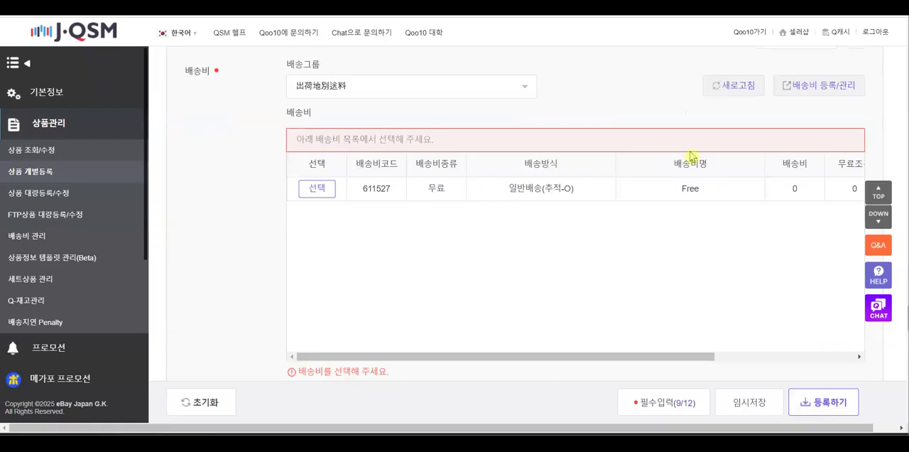
{"action": "scroll", "coordinate": [690, 155], "scroll_direction": "up", "scroll_amount": 5}
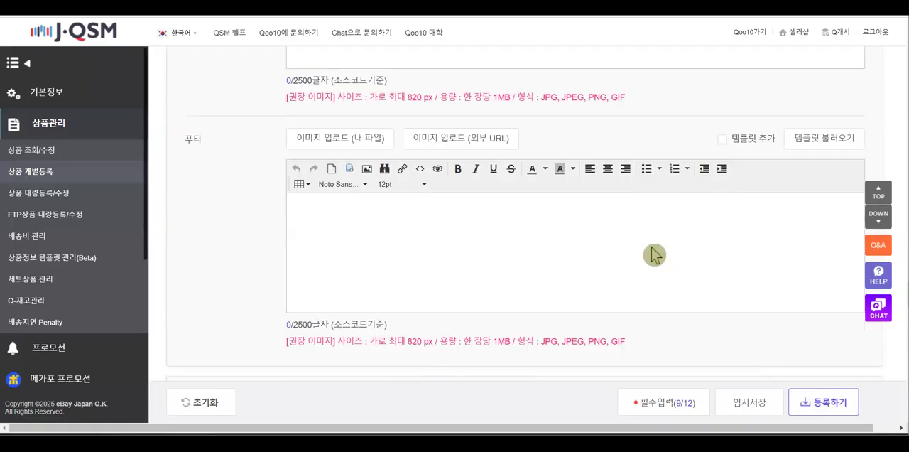
{"action": "left_click", "coordinate": [496, 221]}
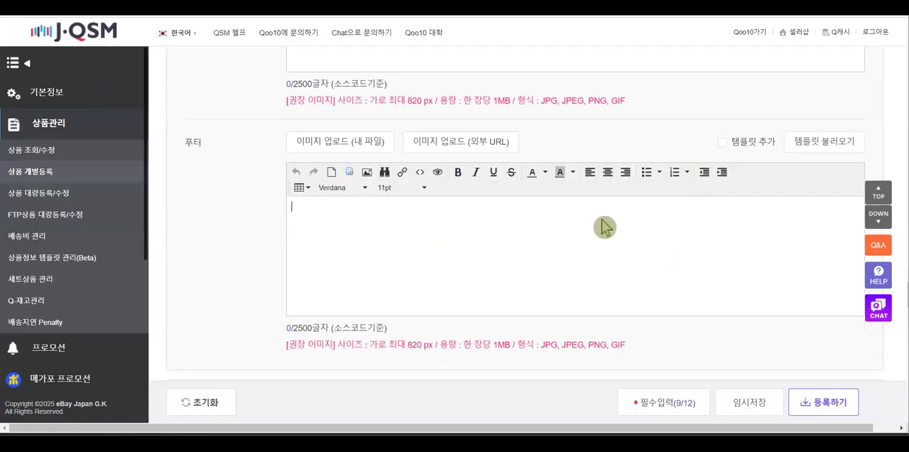
{"action": "scroll", "coordinate": [603, 226], "scroll_direction": "up", "scroll_amount": 3}
{"action": "scroll", "coordinate": [604, 225], "scroll_direction": "down", "scroll_amount": 2}
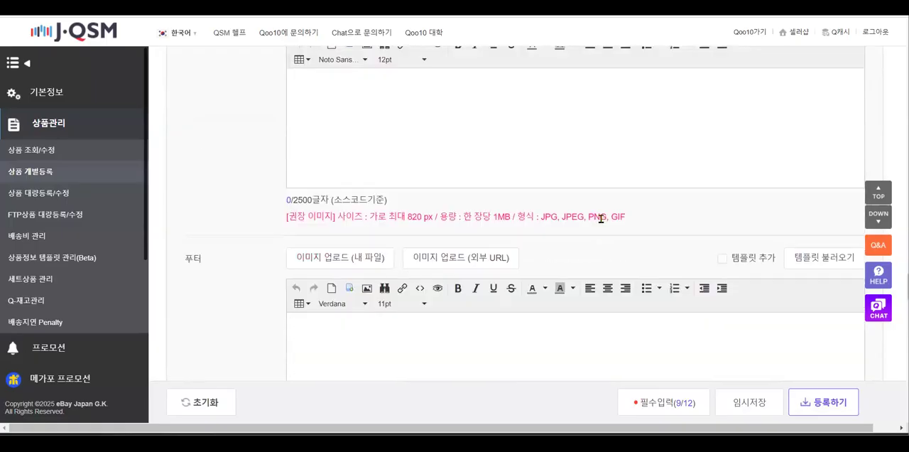
{"action": "scroll", "coordinate": [600, 218], "scroll_direction": "up", "scroll_amount": 6}
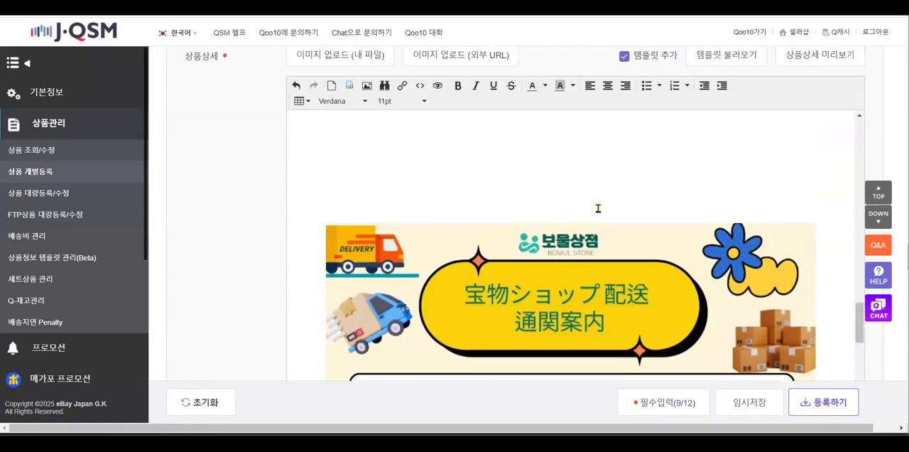
{"action": "scroll", "coordinate": [599, 208], "scroll_direction": "up", "scroll_amount": 2}
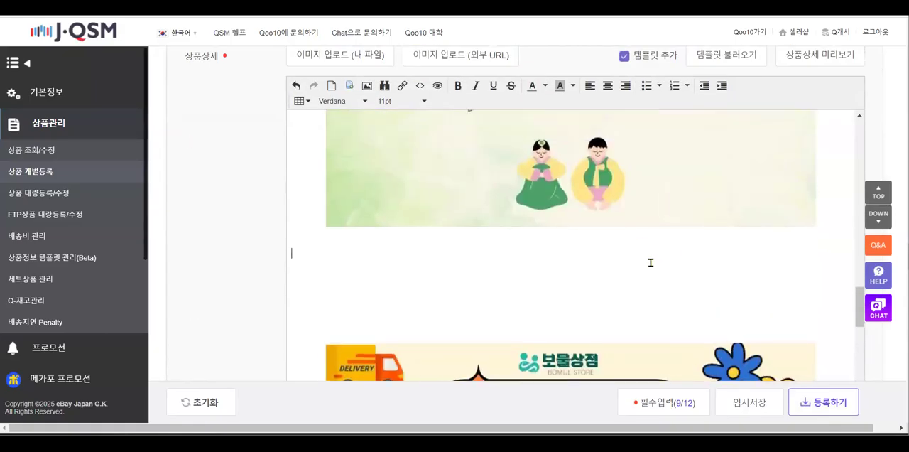
Clear all content from the product detail editor and check the saved templates available for loading
{"action": "key", "text": "ctrl+a"}
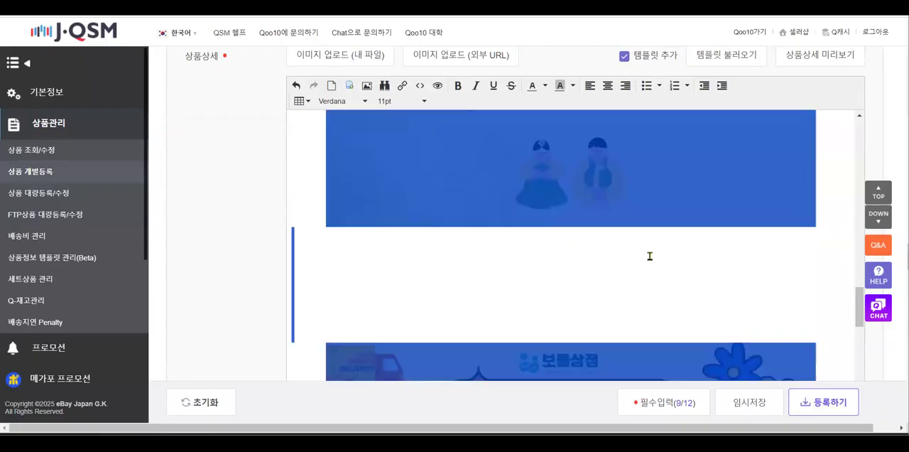
{"action": "key", "text": "Delete"}
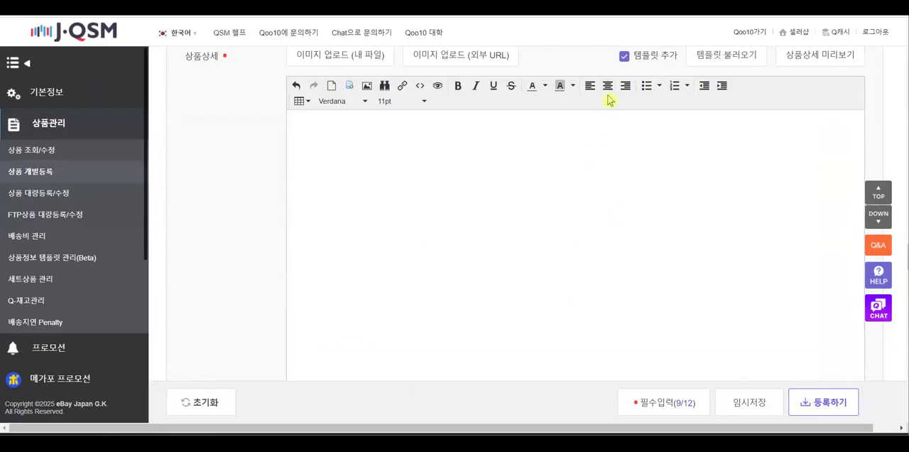
{"action": "left_click", "coordinate": [727, 62]}
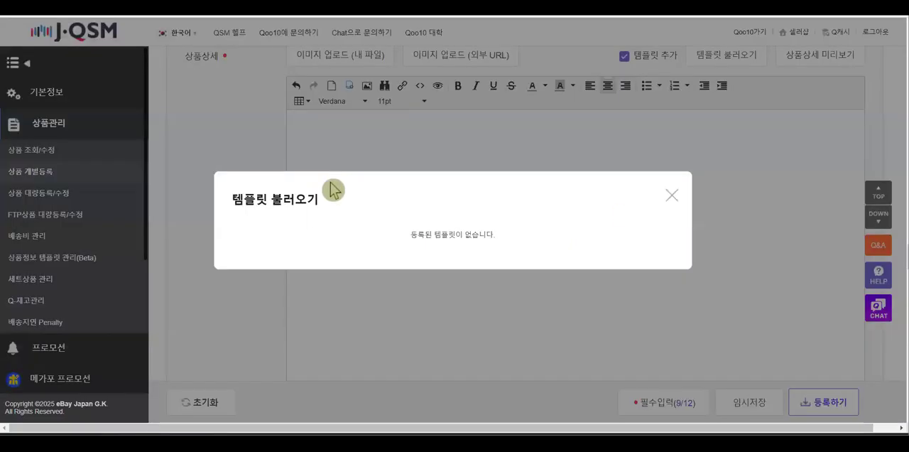
{"action": "left_click", "coordinate": [672, 196]}
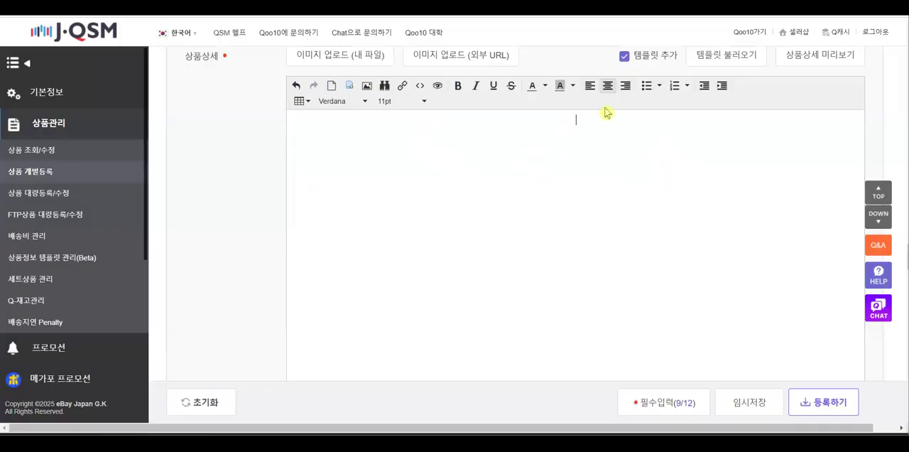
Disable the add-template option and undo the deletion of the product detail images
{"action": "left_click", "coordinate": [659, 58]}
{"action": "left_click", "coordinate": [613, 145]}
{"action": "key", "text": "ctrl+z"}
{"action": "key", "text": "ctrl+z"}
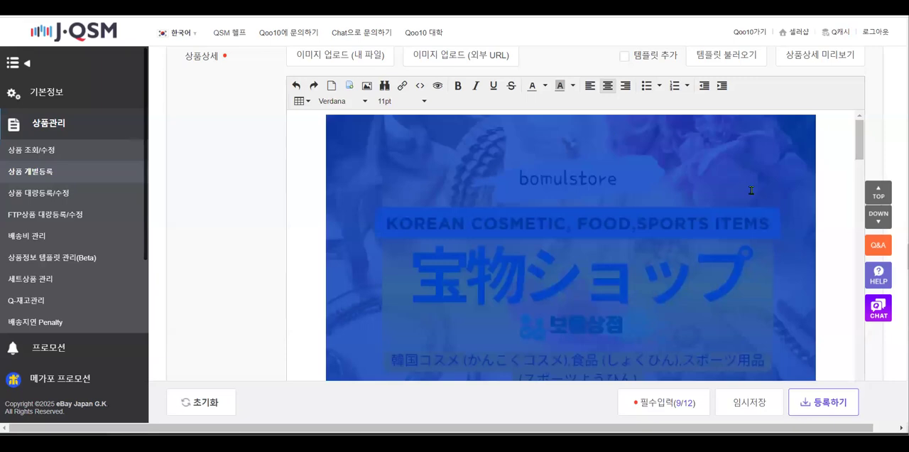
Upload the ref0 image for insertion in the product detail gap above the customs notice
{"action": "left_click", "coordinate": [498, 217]}
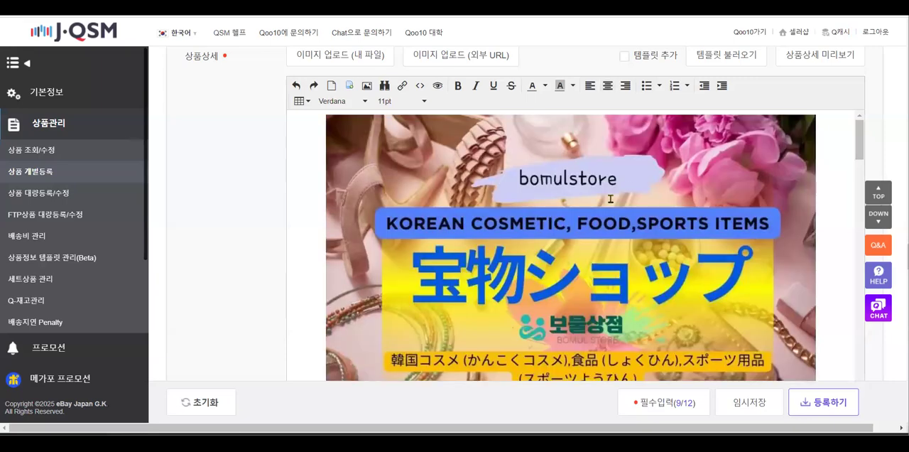
{"action": "scroll", "coordinate": [701, 264], "scroll_direction": "down", "scroll_amount": 5}
{"action": "scroll", "coordinate": [701, 265], "scroll_direction": "down", "scroll_amount": 10}
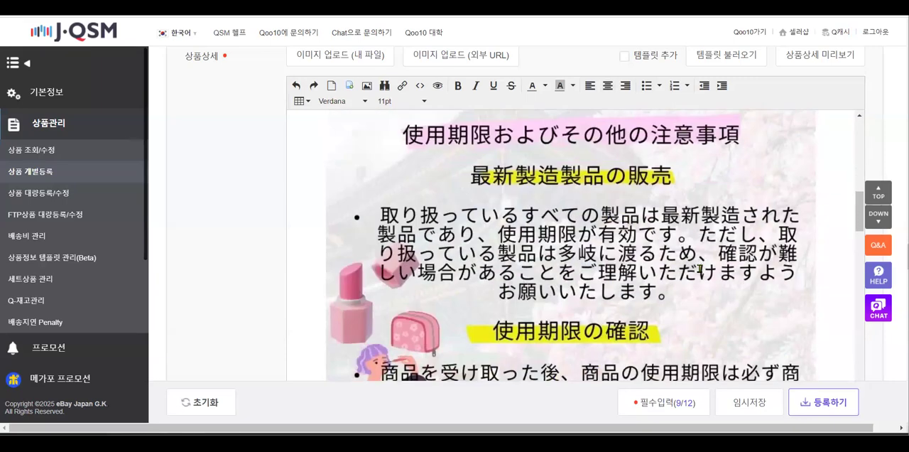
{"action": "scroll", "coordinate": [698, 270], "scroll_direction": "down", "scroll_amount": 2}
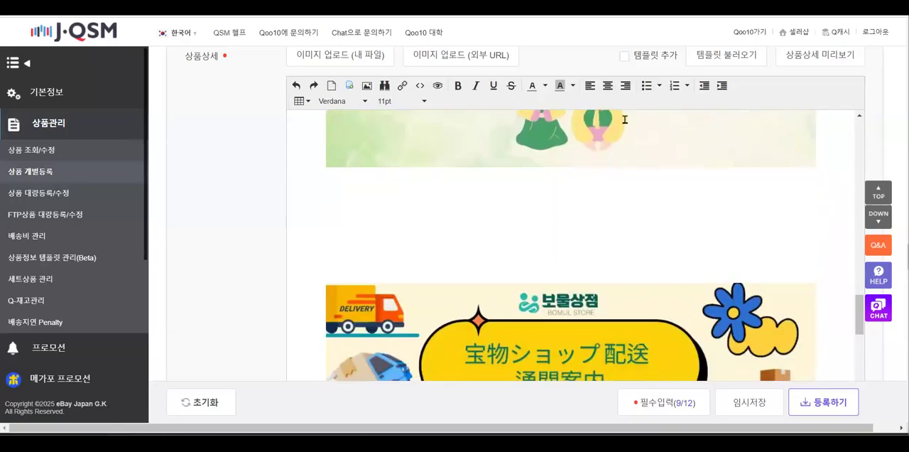
{"action": "left_click", "coordinate": [366, 93]}
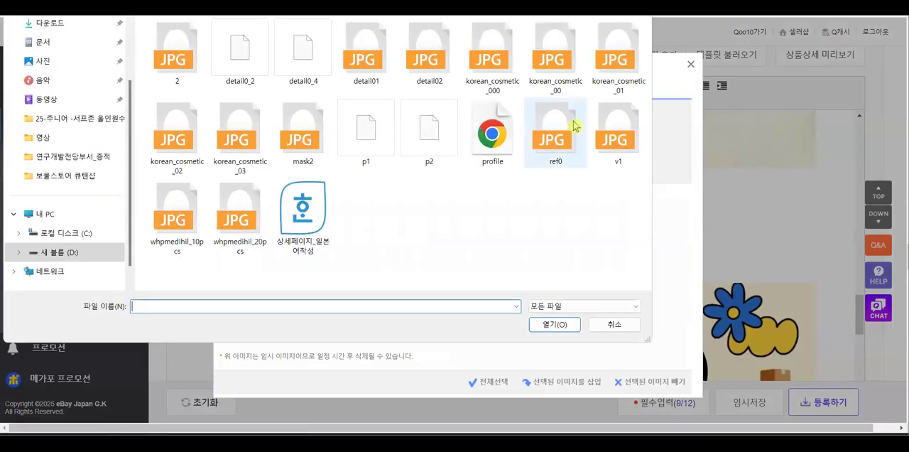
{"action": "double_click", "coordinate": [558, 142]}
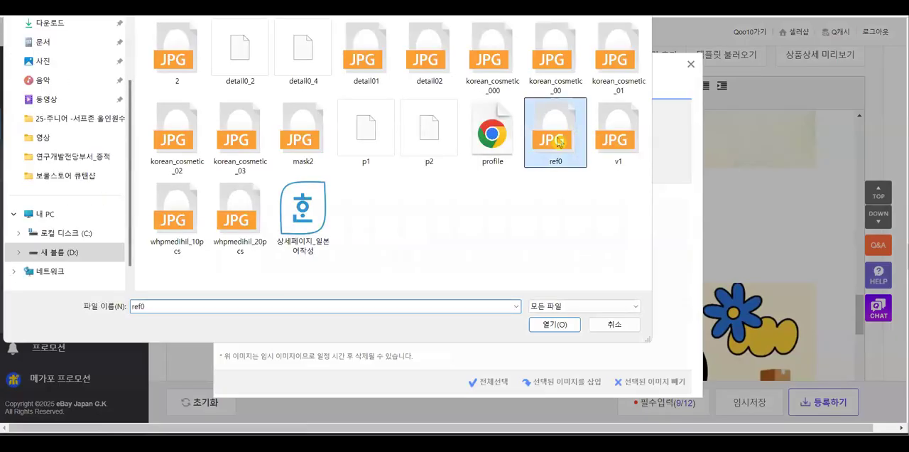
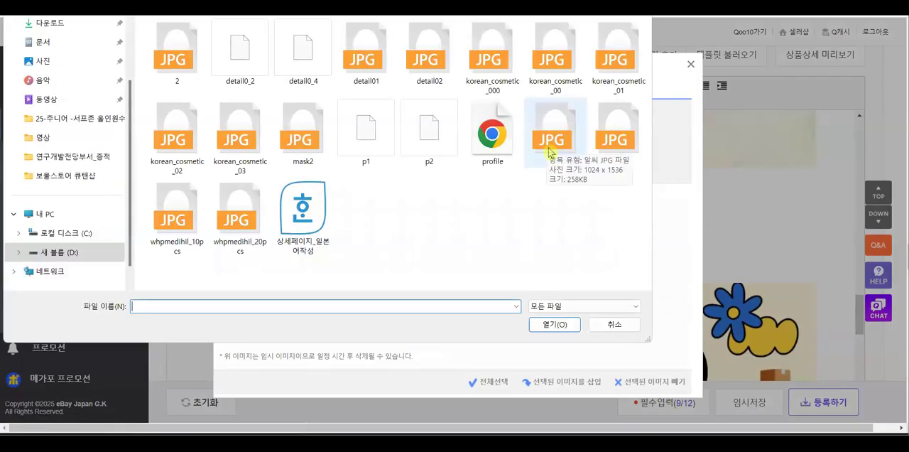
Upload the ref0, v1, whpmedihil_10pcs and whpmedihil_20pcs images for insertion in the product detail
{"action": "left_click", "coordinate": [548, 148]}
{"action": "left_click", "coordinate": [606, 139]}
{"action": "double_click", "coordinate": [551, 142]}
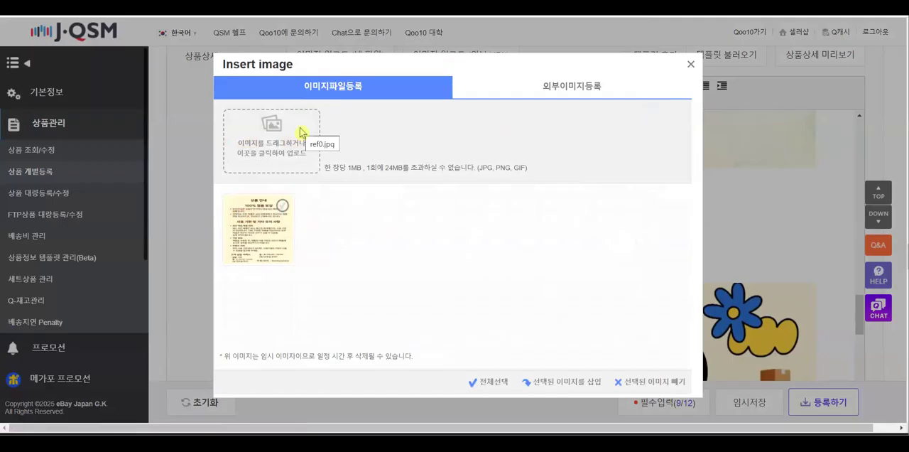
{"action": "left_click", "coordinate": [271, 152]}
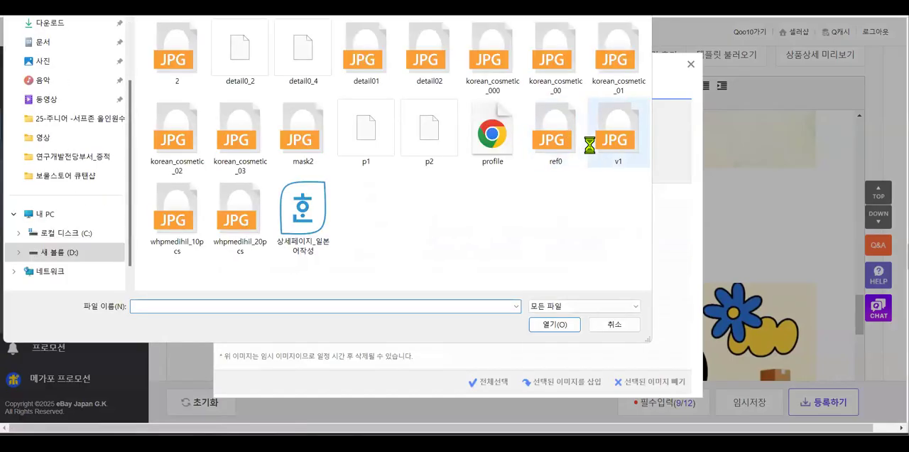
{"action": "double_click", "coordinate": [590, 144]}
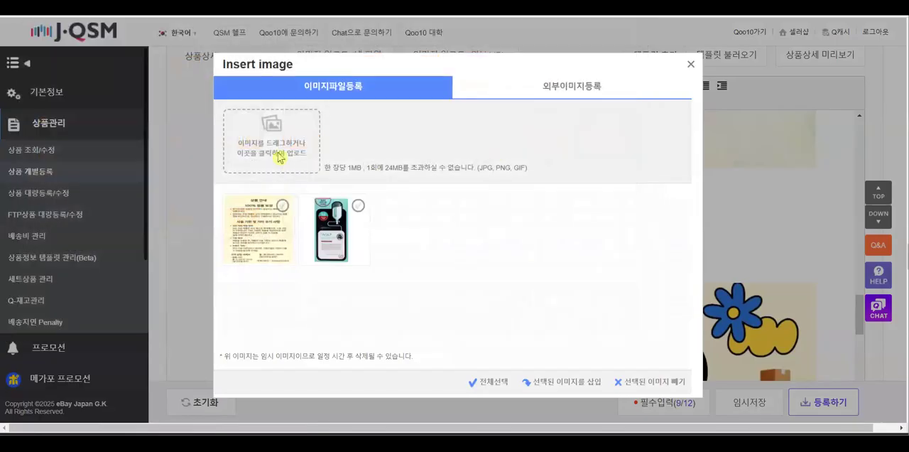
{"action": "left_click", "coordinate": [278, 157]}
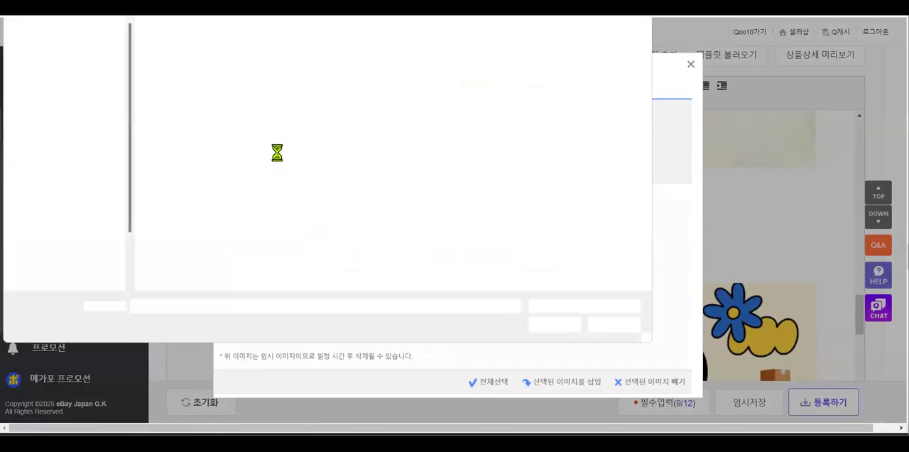
{"action": "double_click", "coordinate": [181, 213]}
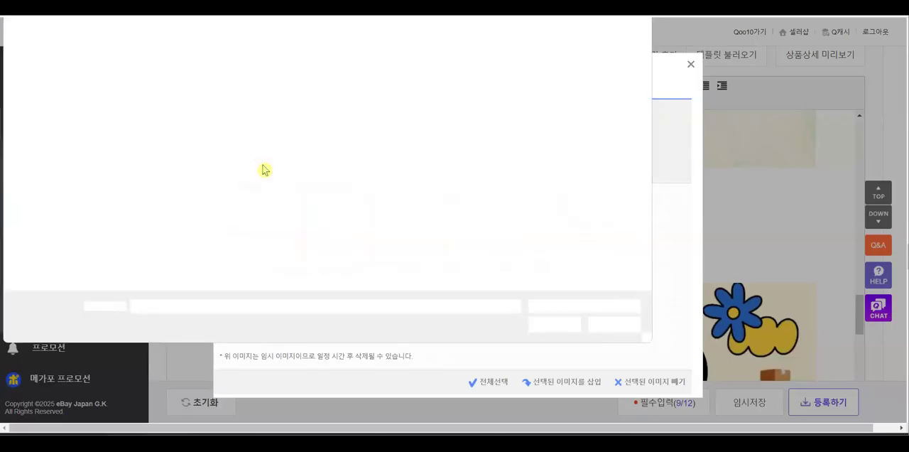
{"action": "double_click", "coordinate": [252, 205]}
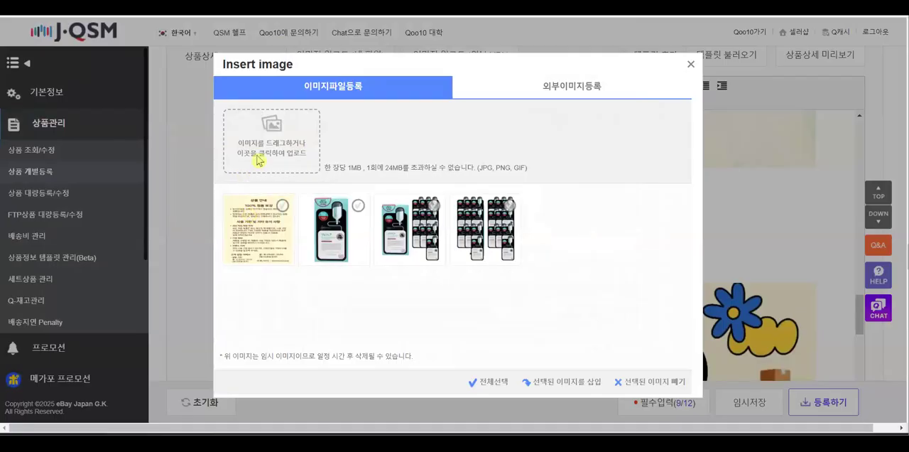
Try to upload the mask2 image for insertion in the product detail
{"action": "left_click", "coordinate": [259, 160]}
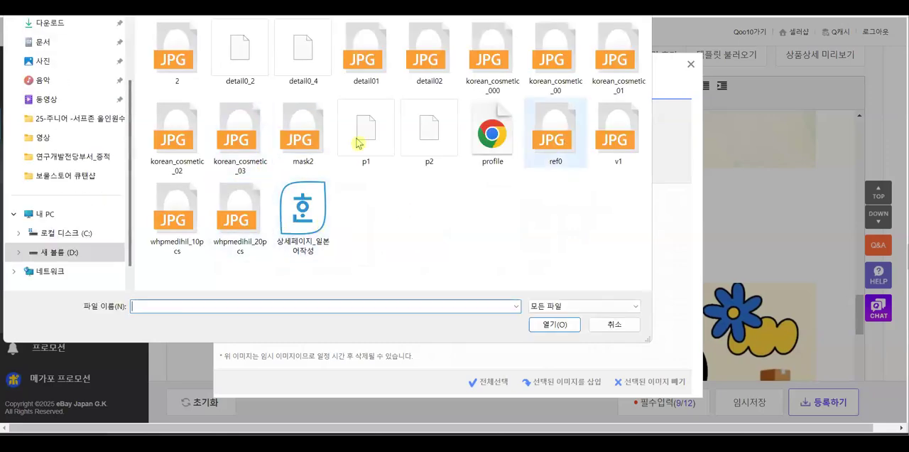
{"action": "double_click", "coordinate": [310, 142]}
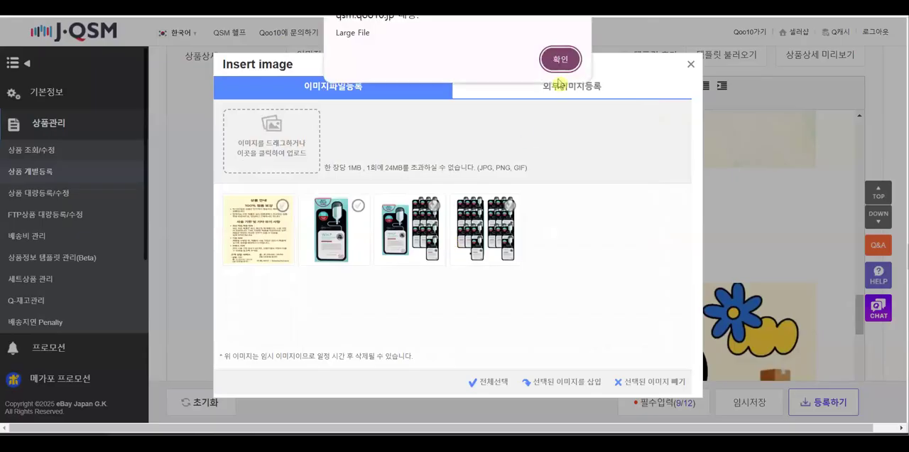
{"action": "left_click", "coordinate": [558, 62]}
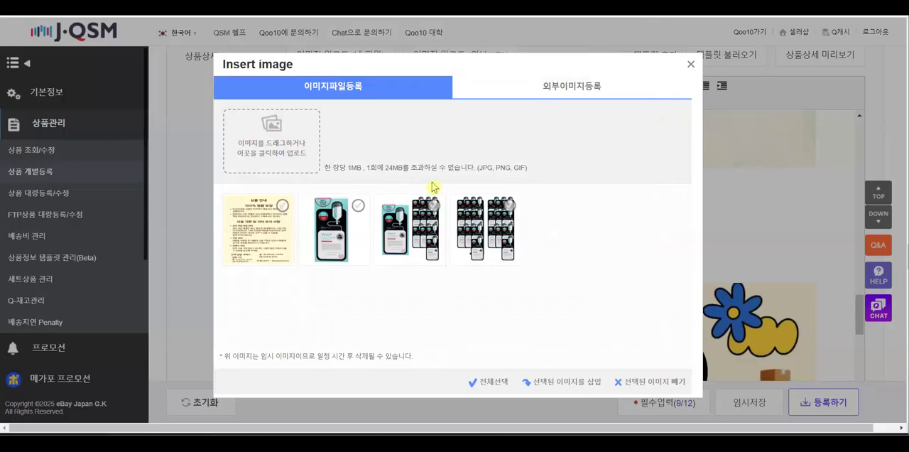
Upload the korean_cosmetic_02 image, and remove both it and the ref0 image from the uploaded images
{"action": "left_click", "coordinate": [274, 148]}
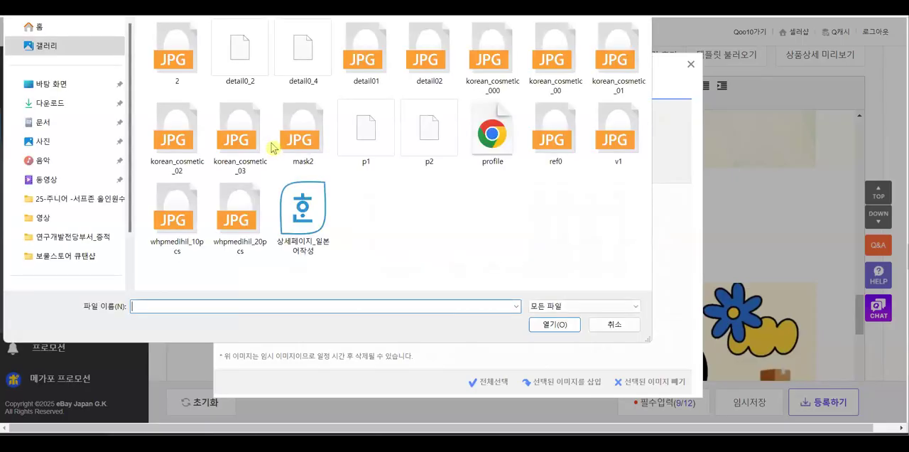
{"action": "double_click", "coordinate": [174, 142]}
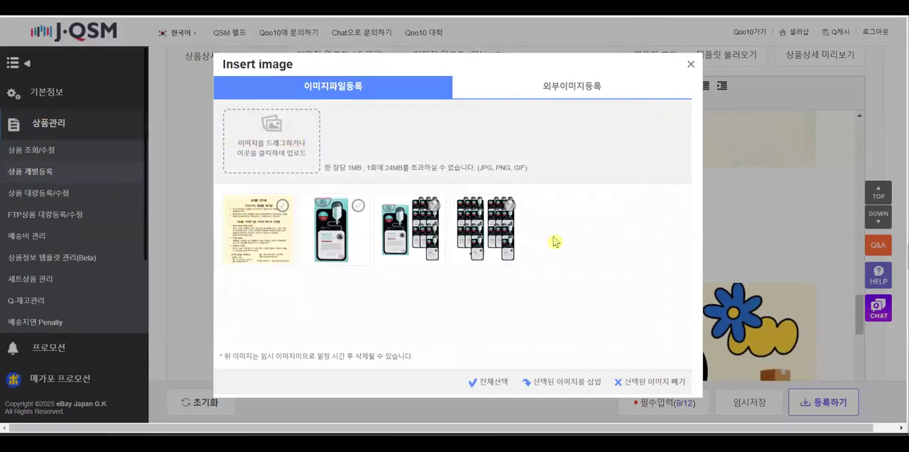
{"action": "left_click", "coordinate": [584, 207]}
{"action": "left_click", "coordinate": [285, 213]}
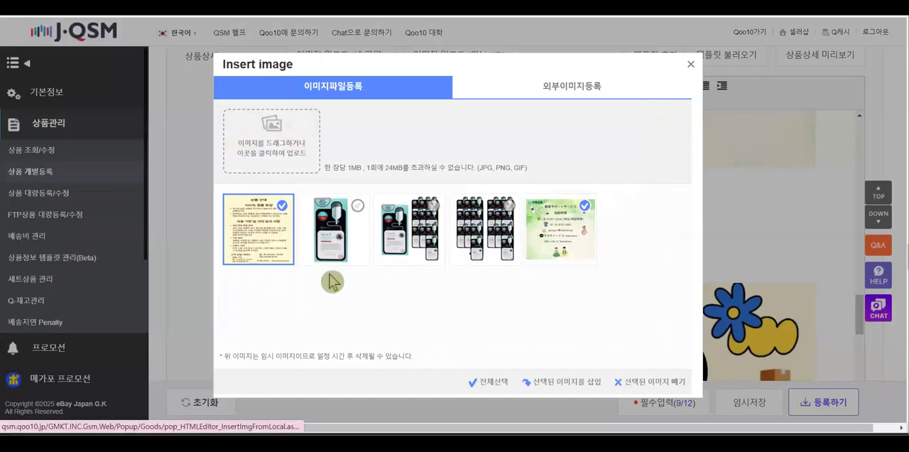
{"action": "left_click", "coordinate": [663, 383]}
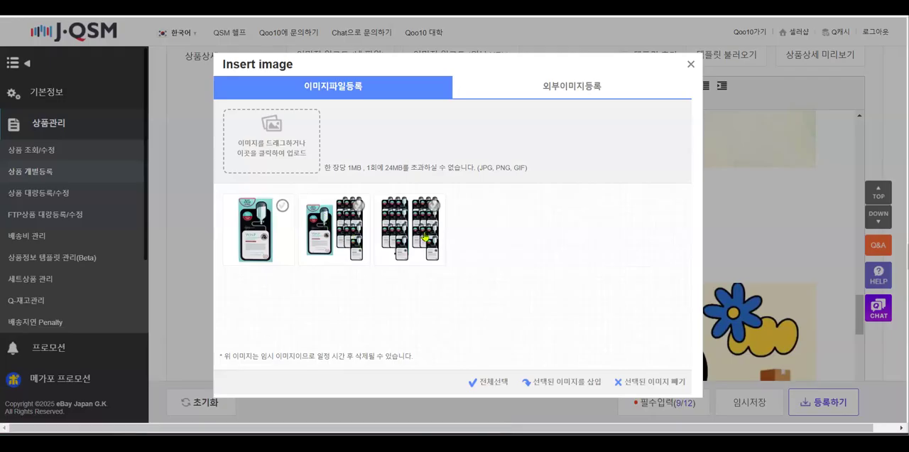
Try to upload the detail0_4 image, and upload detail0_2 in its place
{"action": "left_click", "coordinate": [274, 132]}
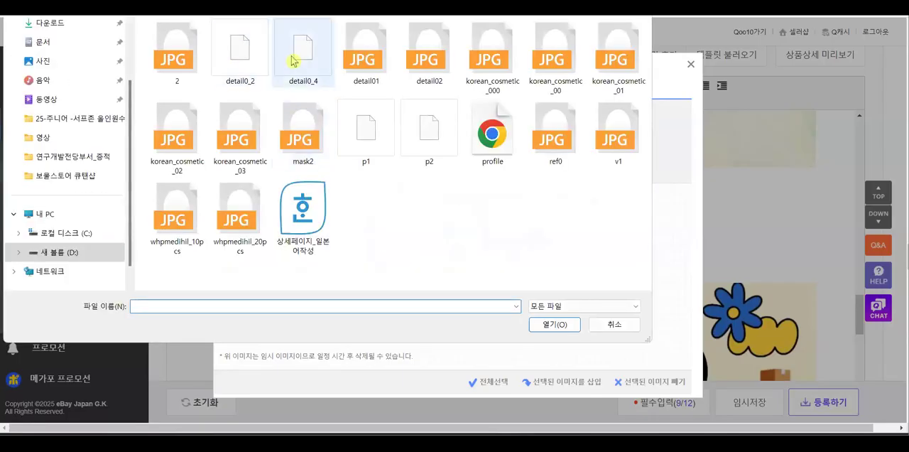
{"action": "double_click", "coordinate": [291, 63]}
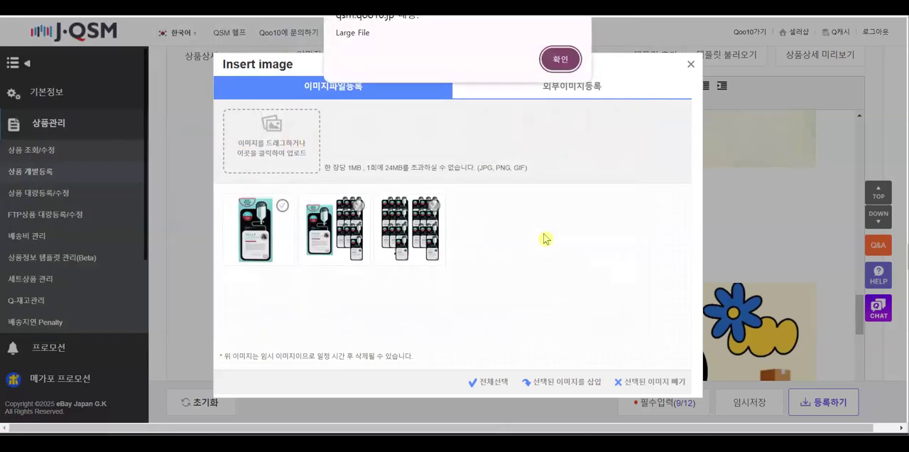
{"action": "left_click", "coordinate": [562, 61]}
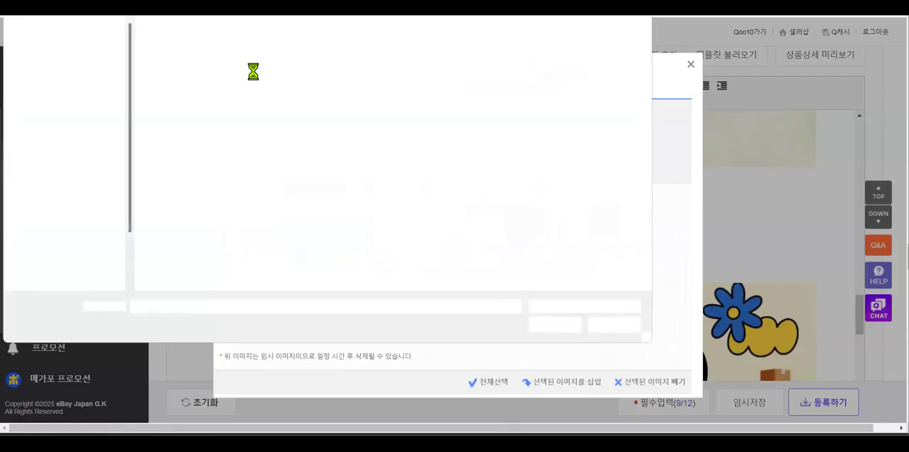
{"action": "double_click", "coordinate": [241, 56]}
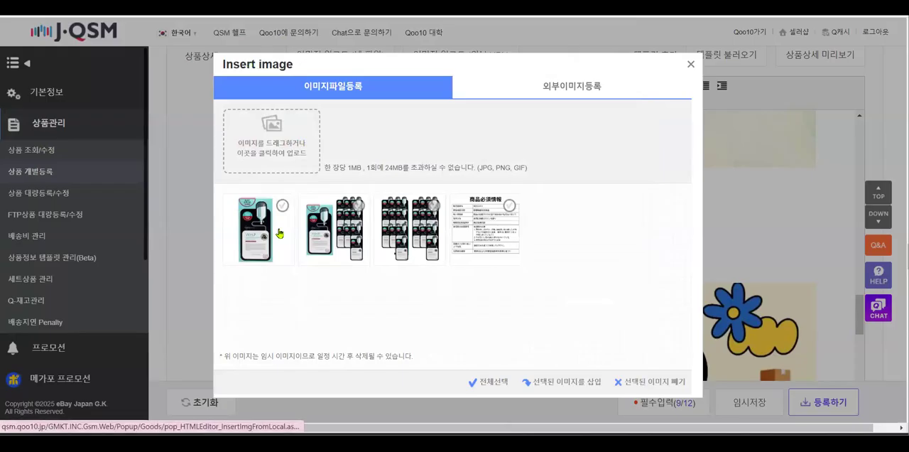
Select the single-pack, 10-piece, 20-piece and product information images and insert them into the product detail
{"action": "left_click", "coordinate": [282, 205]}
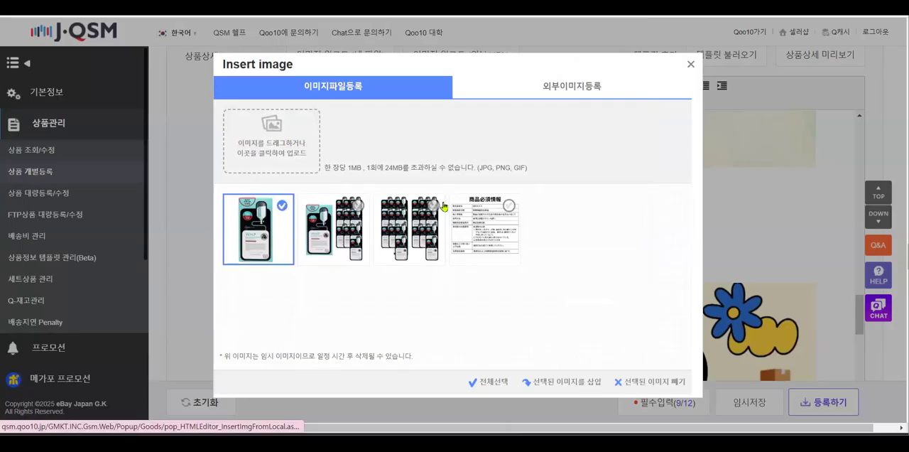
{"action": "left_click", "coordinate": [358, 205]}
{"action": "left_click", "coordinate": [433, 205]}
{"action": "left_click", "coordinate": [508, 205]}
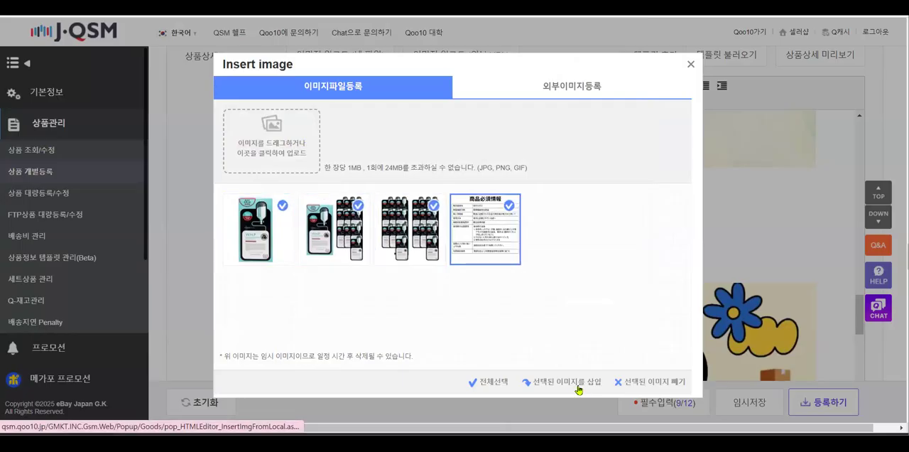
{"action": "left_click", "coordinate": [586, 371]}
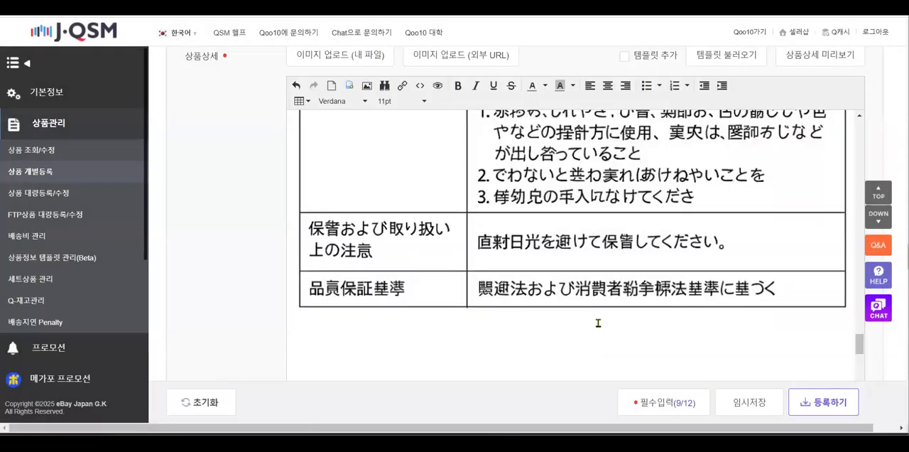
Examine the layout of the newly inserted mask pack images in the product detail
{"action": "scroll", "coordinate": [595, 323], "scroll_direction": "up", "scroll_amount": 5}
{"action": "scroll", "coordinate": [597, 324], "scroll_direction": "up", "scroll_amount": 10}
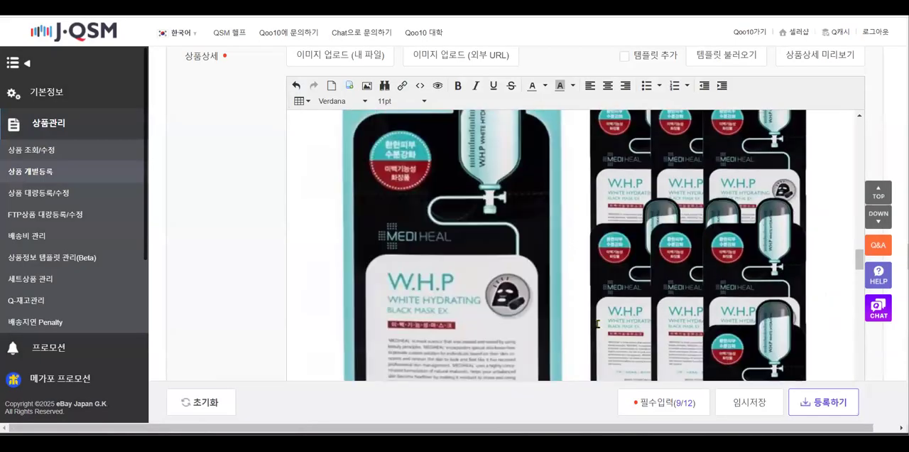
{"action": "scroll", "coordinate": [596, 324], "scroll_direction": "up", "scroll_amount": 3}
{"action": "scroll", "coordinate": [597, 324], "scroll_direction": "down", "scroll_amount": 10}
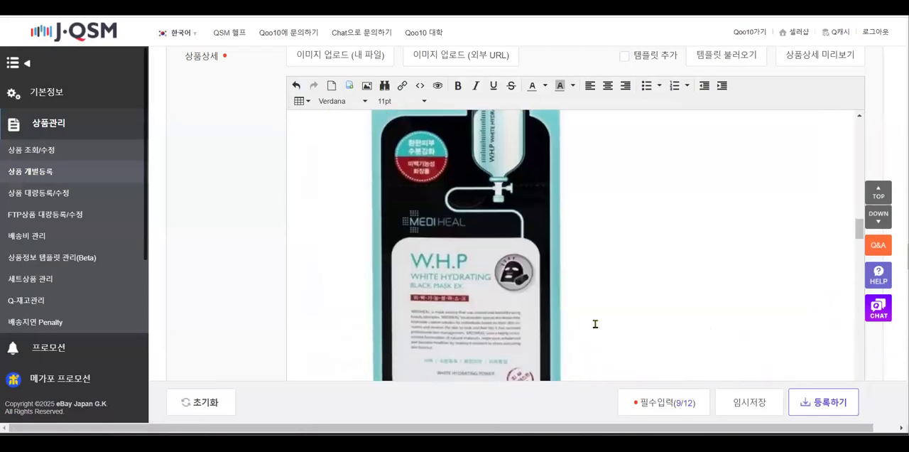
{"action": "scroll", "coordinate": [595, 324], "scroll_direction": "down", "scroll_amount": 8}
{"action": "scroll", "coordinate": [595, 324], "scroll_direction": "up", "scroll_amount": 5}
{"action": "scroll", "coordinate": [595, 323], "scroll_direction": "up", "scroll_amount": 5}
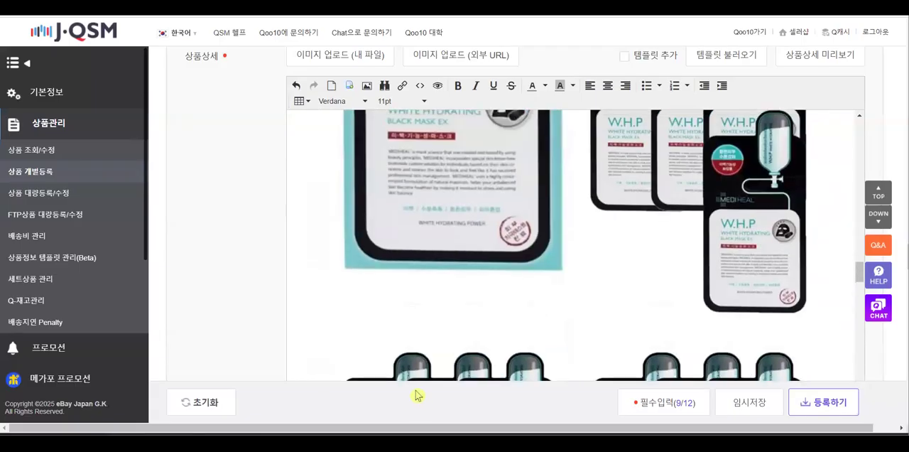
Copy the Japanese bundle translations from Papago and paste them on a new line below the single mask pack image in J·QSM
{"action": "left_click", "coordinate": [517, 7]}
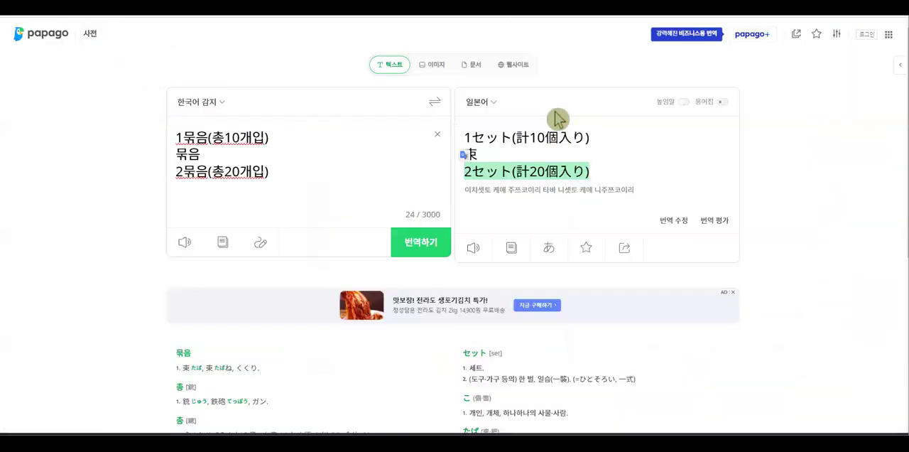
{"action": "left_click", "coordinate": [600, 152]}
{"action": "left_click_drag", "start_coordinate": [589, 173], "coordinate": [467, 136]}
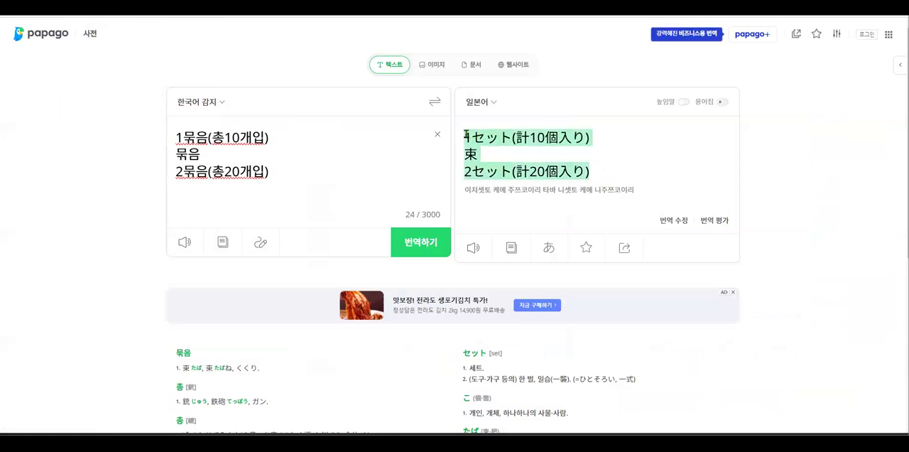
{"action": "left_click", "coordinate": [92, 7]}
{"action": "scroll", "coordinate": [622, 243], "scroll_direction": "up", "scroll_amount": 6}
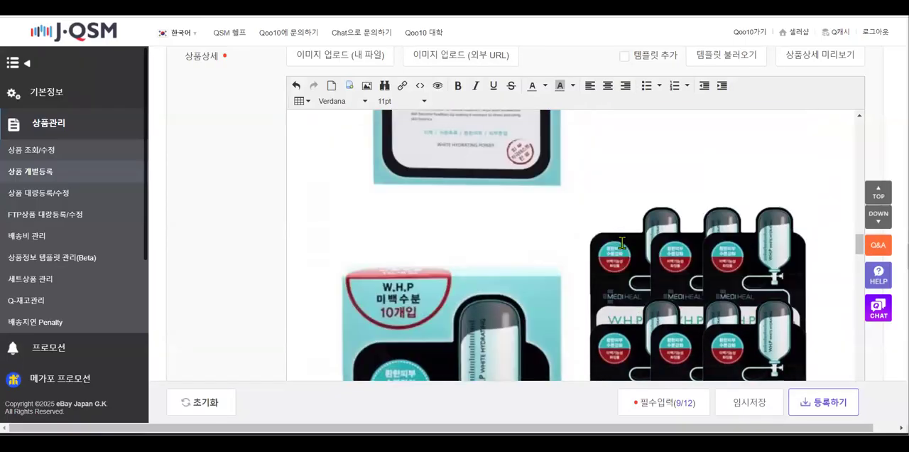
{"action": "scroll", "coordinate": [621, 243], "scroll_direction": "up", "scroll_amount": 5}
{"action": "scroll", "coordinate": [744, 257], "scroll_direction": "down", "scroll_amount": 5}
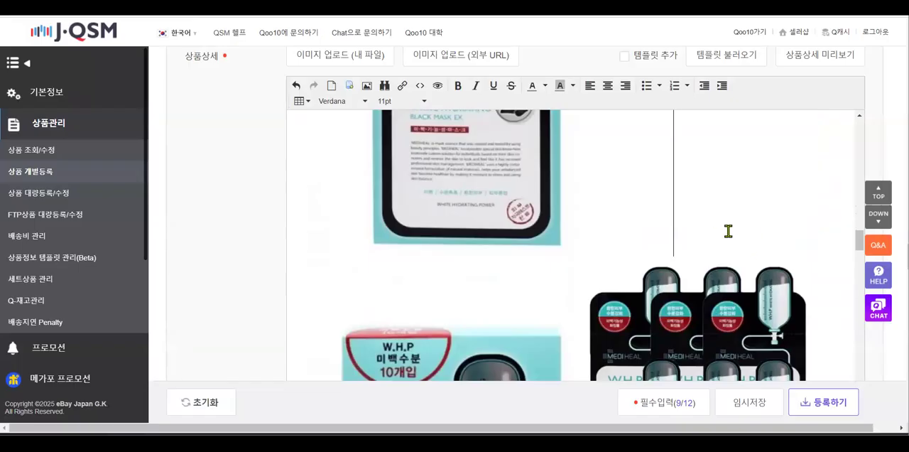
{"action": "key", "text": "Return"}
{"action": "type", "text": "1セット(計10個入り) 束 2セット(計20個入り)"}
Set the pasted bundle text to 14pt and center it below the single mask pack image
{"action": "left_click_drag", "start_coordinate": [393, 291], "coordinate": [290, 261]}
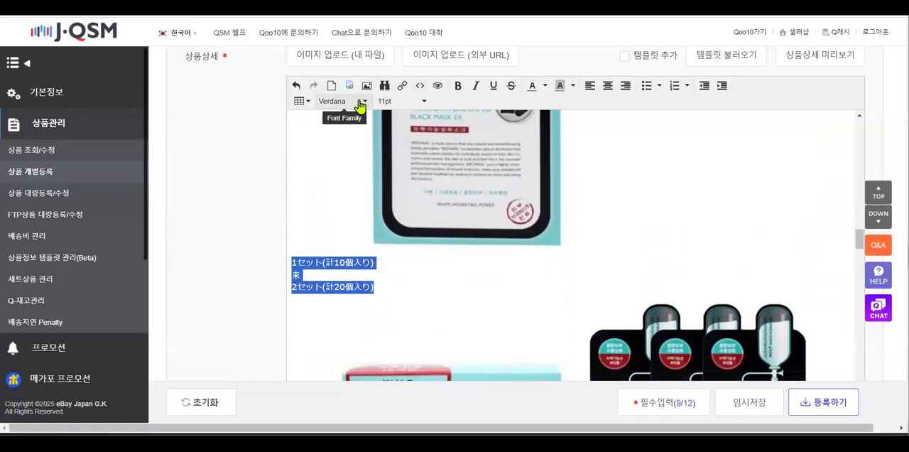
{"action": "left_click", "coordinate": [413, 104]}
{"action": "left_click", "coordinate": [419, 175]}
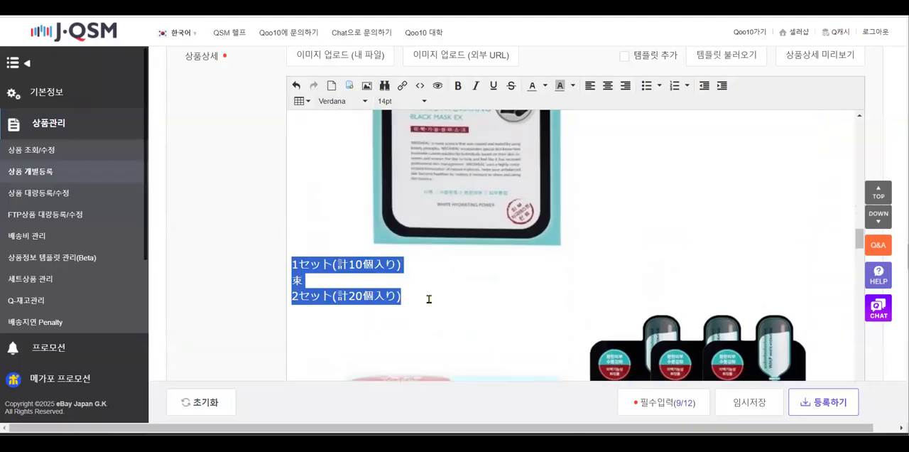
{"action": "left_click_drag", "start_coordinate": [408, 296], "coordinate": [290, 264]}
{"action": "left_click", "coordinate": [608, 85]}
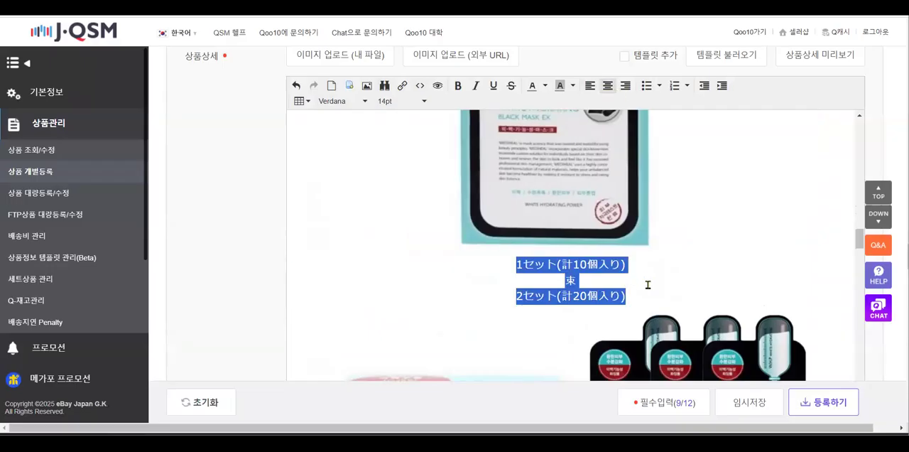
Delete the lines 束 and 2セット(計20個入り) from the pasted bundle text
{"action": "left_click", "coordinate": [648, 286]}
{"action": "left_click_drag", "start_coordinate": [643, 294], "coordinate": [535, 294]}
{"action": "left_click", "coordinate": [585, 280]}
{"action": "double_click", "coordinate": [568, 281]}
{"action": "key", "text": "Delete"}
{"action": "left_click_drag", "start_coordinate": [647, 294], "coordinate": [504, 295]}
{"action": "key", "text": "ctrl+c"}
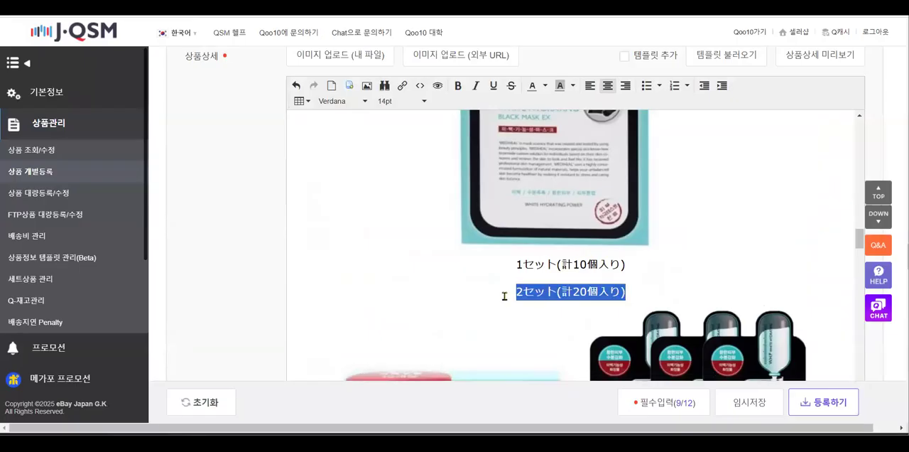
{"action": "key", "text": "Delete"}
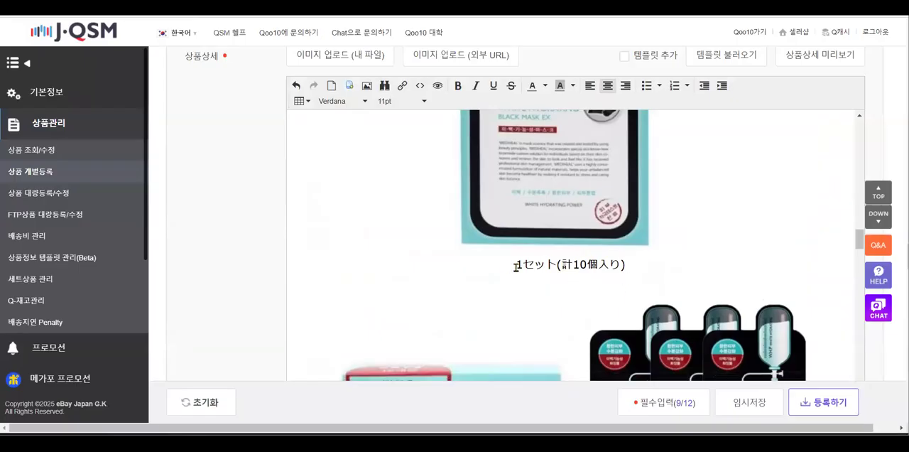
Enlarge the caption 1セット(計10個入り) below the single mask pack image to 24pt
{"action": "left_click_drag", "start_coordinate": [517, 266], "coordinate": [651, 262]}
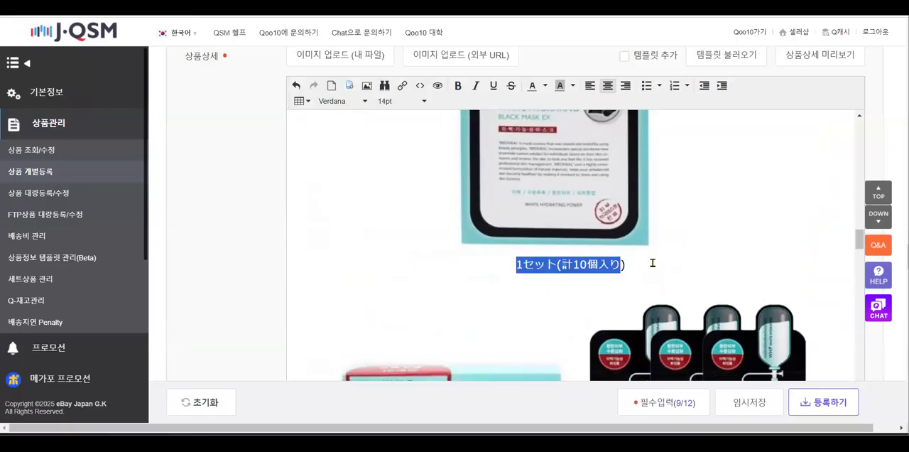
{"action": "left_click", "coordinate": [424, 101]}
{"action": "left_click", "coordinate": [419, 207]}
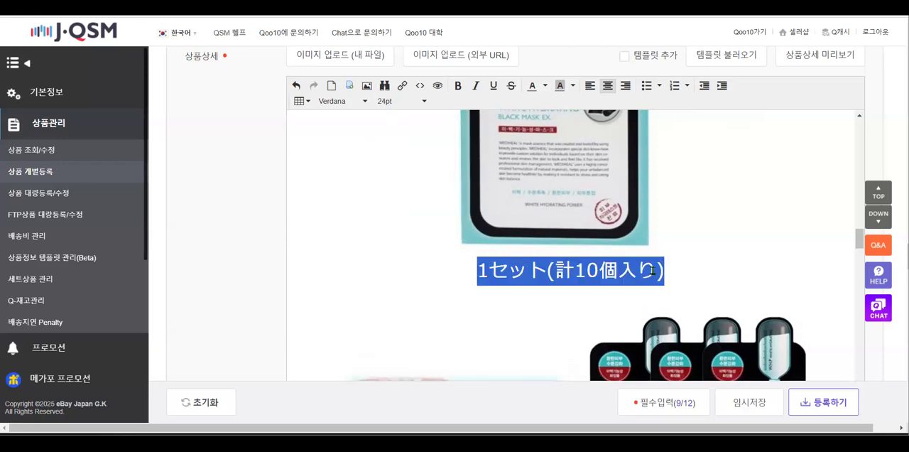
{"action": "scroll", "coordinate": [652, 270], "scroll_direction": "down", "scroll_amount": 10}
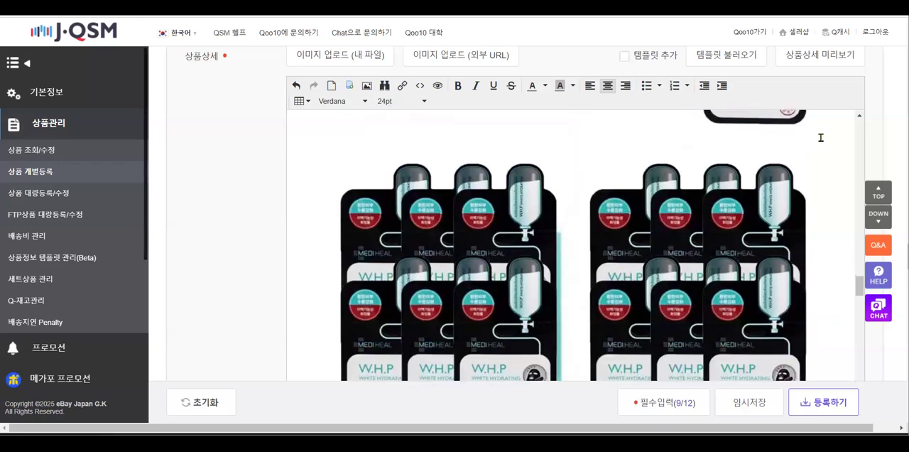
Delete the duplicate of the two-set mask pack image from the product detail
{"action": "left_click", "coordinate": [821, 137]}
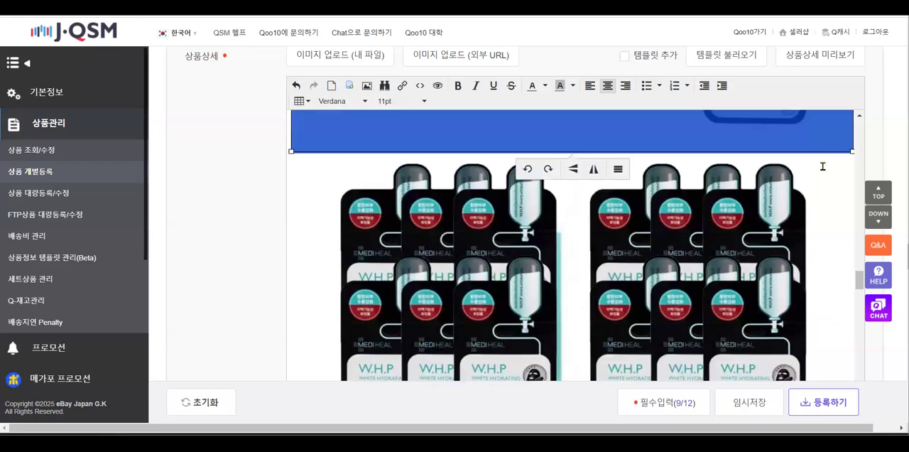
{"action": "left_click", "coordinate": [319, 181]}
{"action": "left_click", "coordinate": [850, 136]}
{"action": "key", "text": "Delete"}
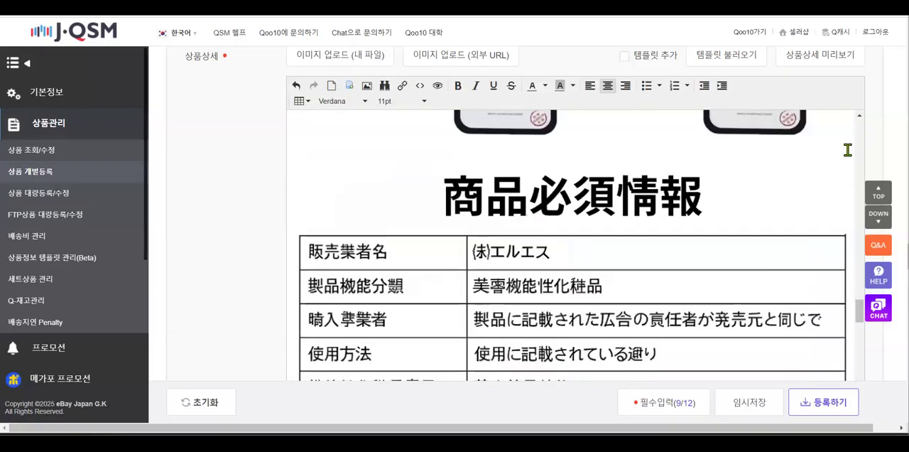
Paste the caption 2セット(計20個入り) above the two-set mask pack image and enlarge it to 24pt
{"action": "scroll", "coordinate": [848, 150], "scroll_direction": "up", "scroll_amount": 5}
{"action": "key", "text": "ctrl+v"}
{"action": "left_click_drag", "start_coordinate": [619, 125], "coordinate": [421, 105]}
{"action": "left_click", "coordinate": [422, 103]}
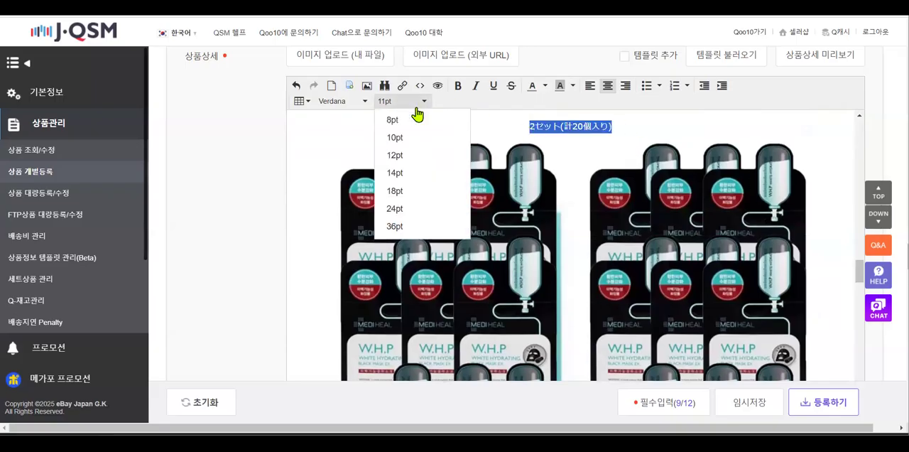
{"action": "left_click", "coordinate": [395, 208]}
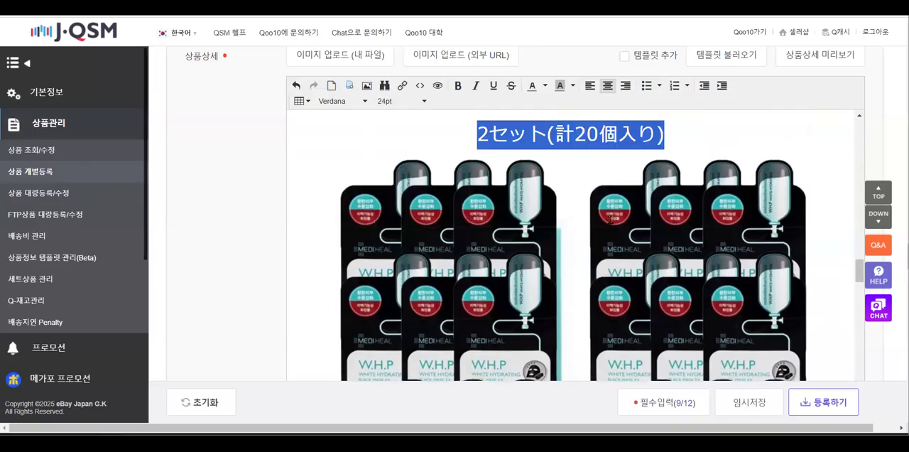
Look over the header and footer editors between the product detail and the shipping information
{"action": "scroll", "coordinate": [365, 213], "scroll_direction": "down", "scroll_amount": 10}
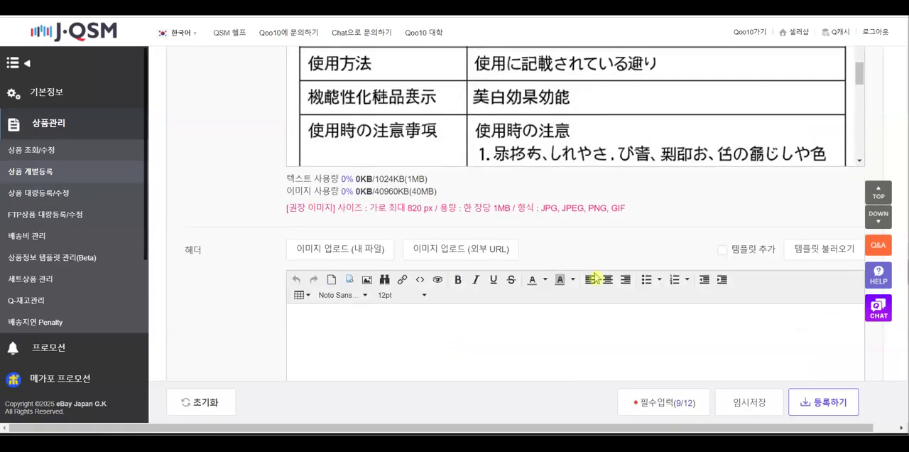
{"action": "scroll", "coordinate": [718, 313], "scroll_direction": "down", "scroll_amount": 7}
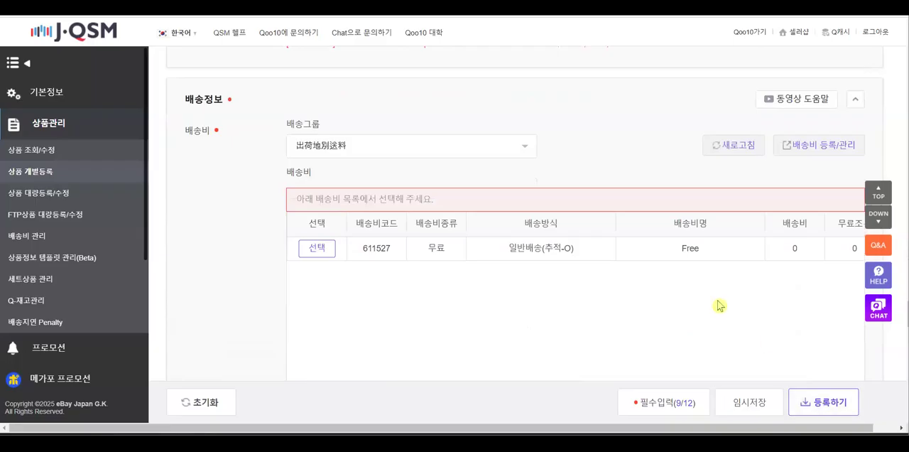
{"action": "scroll", "coordinate": [717, 301], "scroll_direction": "up", "scroll_amount": 3}
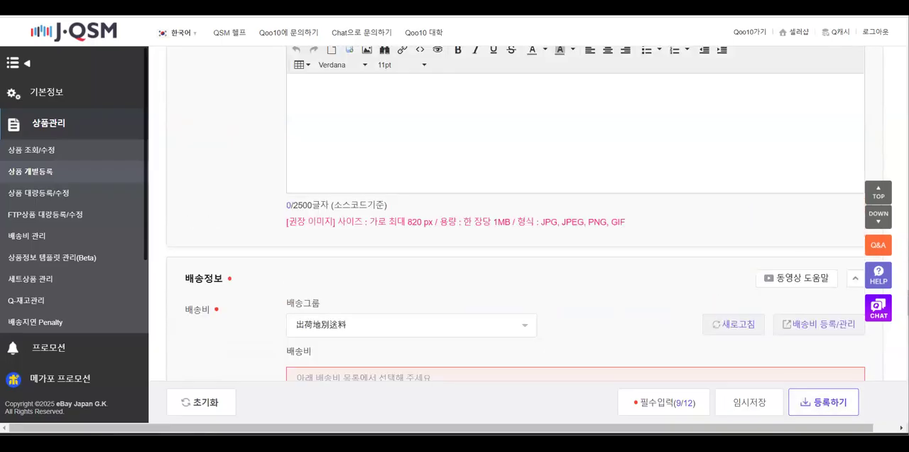
{"action": "scroll", "coordinate": [623, 222], "scroll_direction": "up", "scroll_amount": 1}
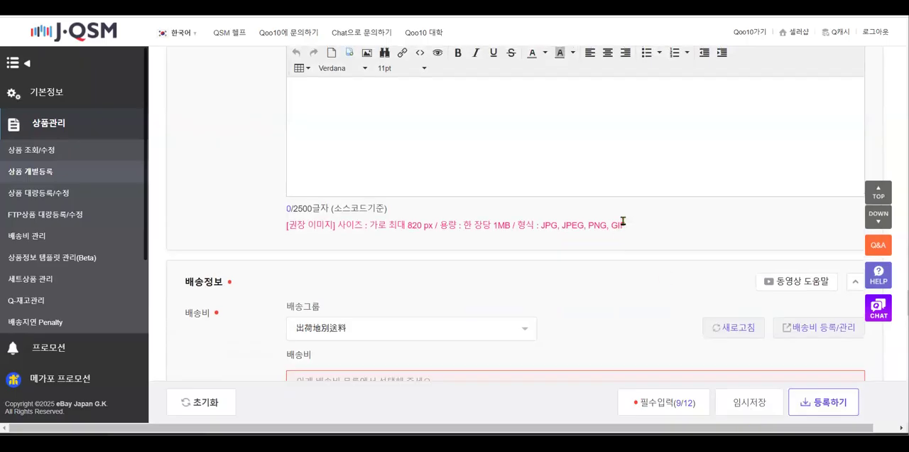
{"action": "scroll", "coordinate": [623, 221], "scroll_direction": "up", "scroll_amount": 2}
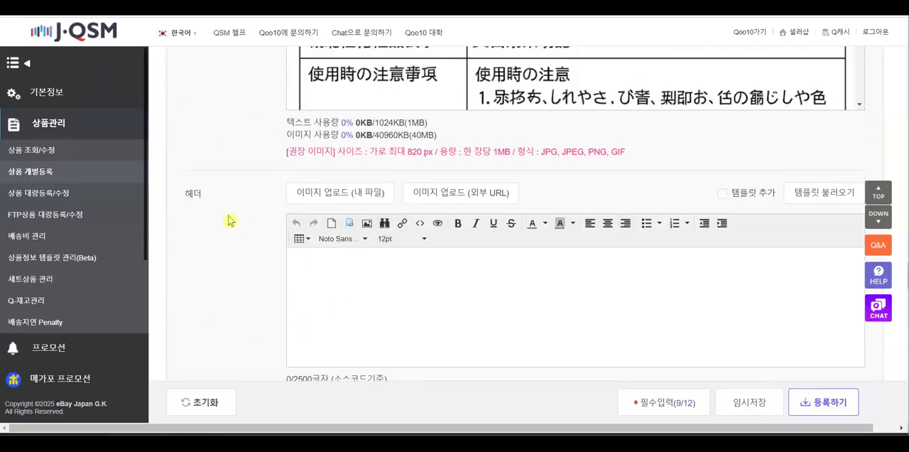
{"action": "scroll", "coordinate": [460, 307], "scroll_direction": "down", "scroll_amount": 3}
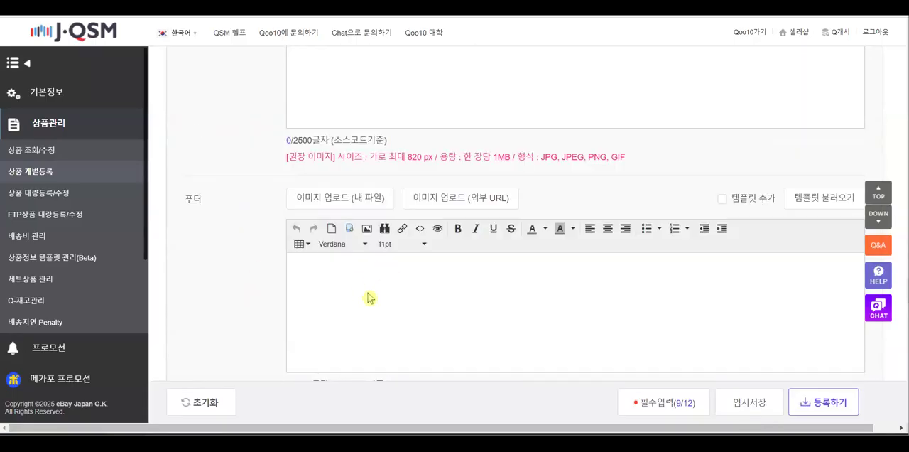
{"action": "scroll", "coordinate": [583, 288], "scroll_direction": "down", "scroll_amount": 2}
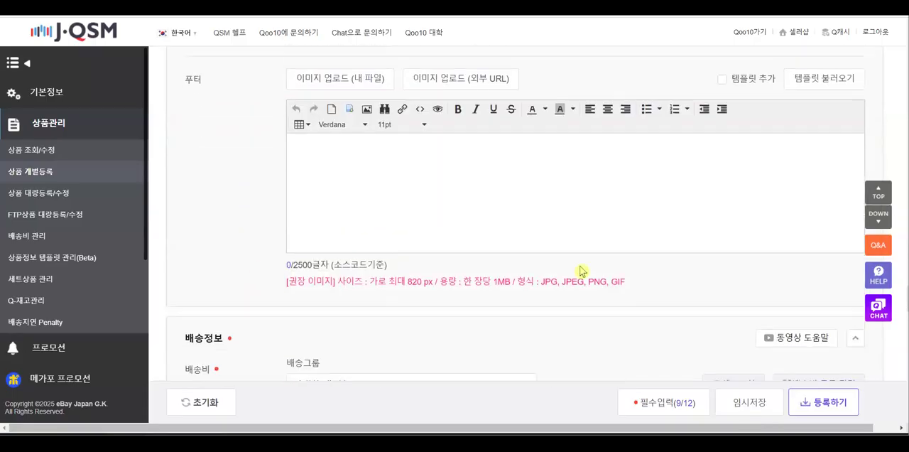
{"action": "scroll", "coordinate": [193, 242], "scroll_direction": "up", "scroll_amount": 3}
{"action": "scroll", "coordinate": [227, 276], "scroll_direction": "up", "scroll_amount": 4}
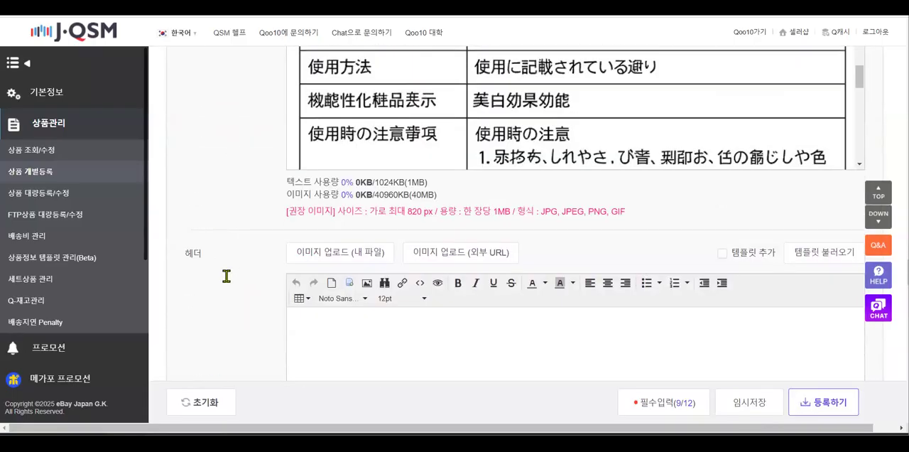
{"action": "scroll", "coordinate": [418, 287], "scroll_direction": "down", "scroll_amount": 4}
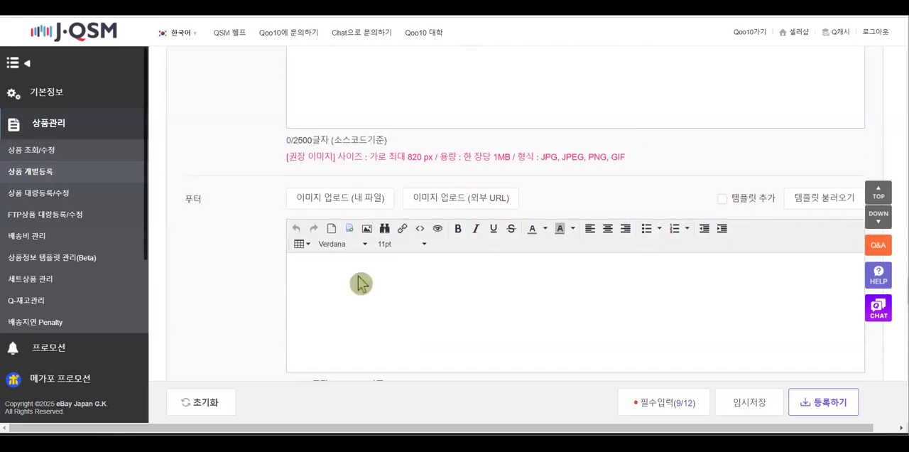
Keep the shipping group 出荷地別送料 and select the Free shipping fee with tracked standard delivery
{"action": "scroll", "coordinate": [360, 282], "scroll_direction": "down", "scroll_amount": 4}
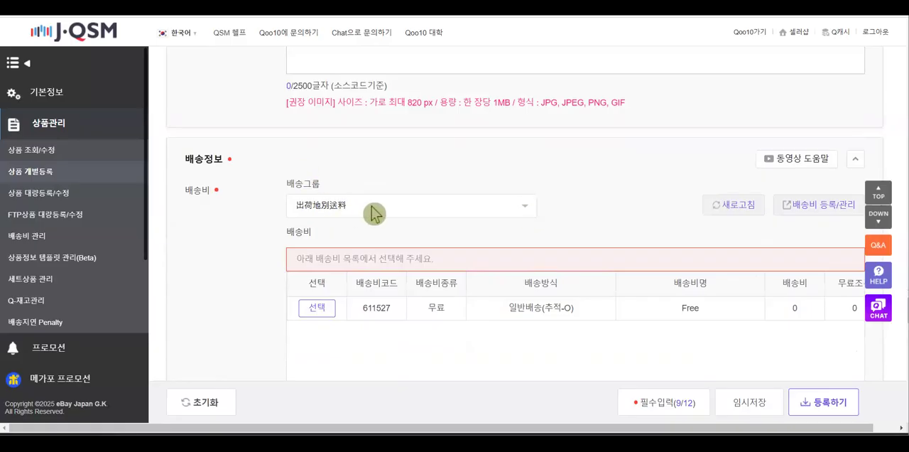
{"action": "left_click", "coordinate": [307, 209]}
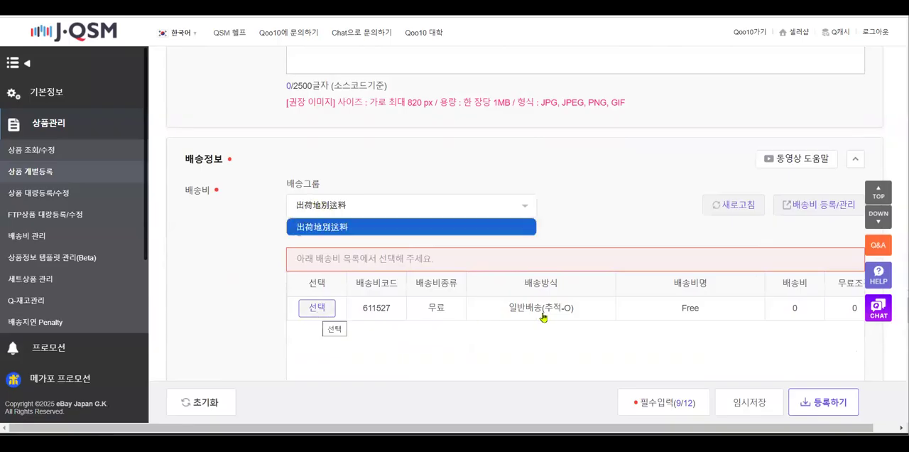
{"action": "left_click", "coordinate": [499, 226]}
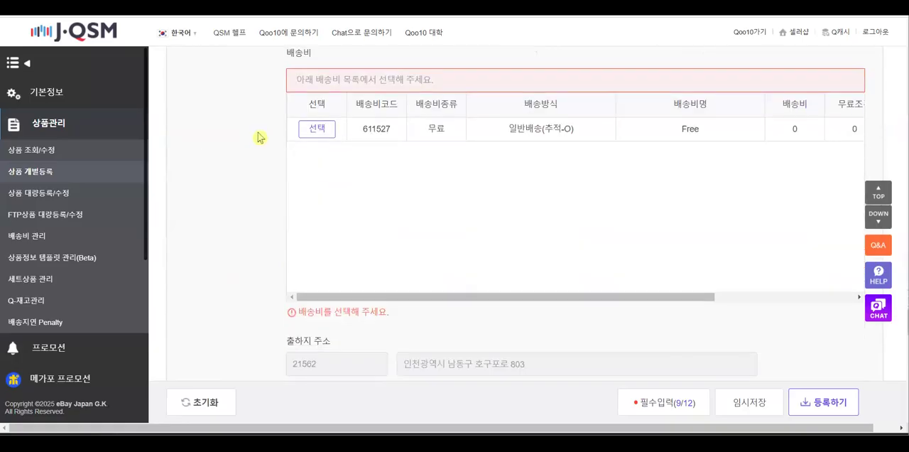
{"action": "left_click", "coordinate": [316, 128]}
{"action": "scroll", "coordinate": [509, 234], "scroll_direction": "up", "scroll_amount": 3}
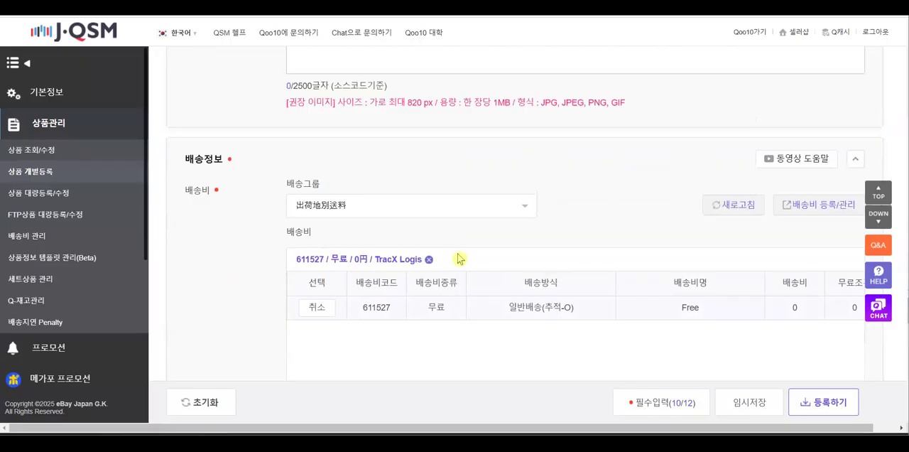
Review the selected shipping fee's carrier columns, the dispatch and return addresses, the return fee and the bundled shipping method
{"action": "scroll", "coordinate": [462, 265], "scroll_direction": "down", "scroll_amount": 2}
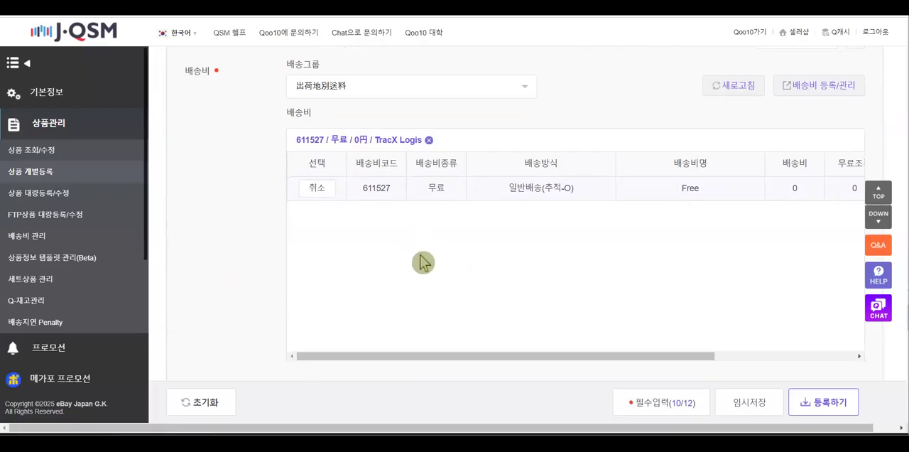
{"action": "scroll", "coordinate": [423, 263], "scroll_direction": "down", "scroll_amount": 2}
{"action": "scroll", "coordinate": [423, 263], "scroll_direction": "down", "scroll_amount": 2}
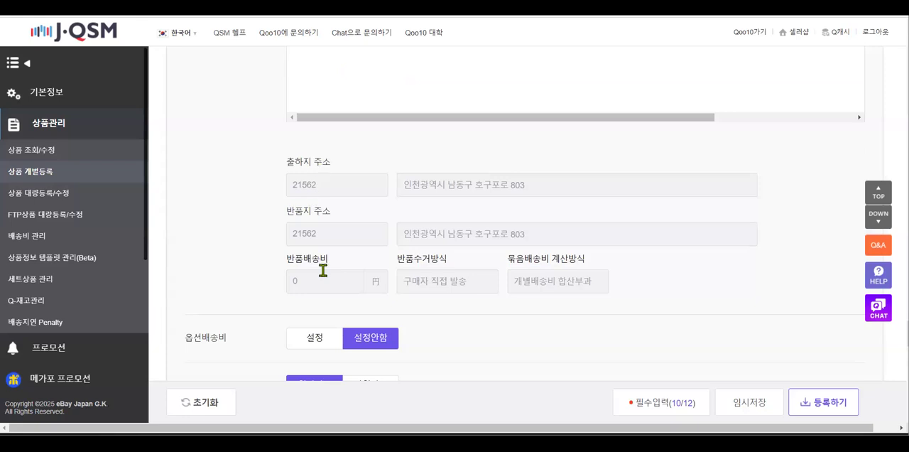
{"action": "scroll", "coordinate": [338, 254], "scroll_direction": "down", "scroll_amount": 1}
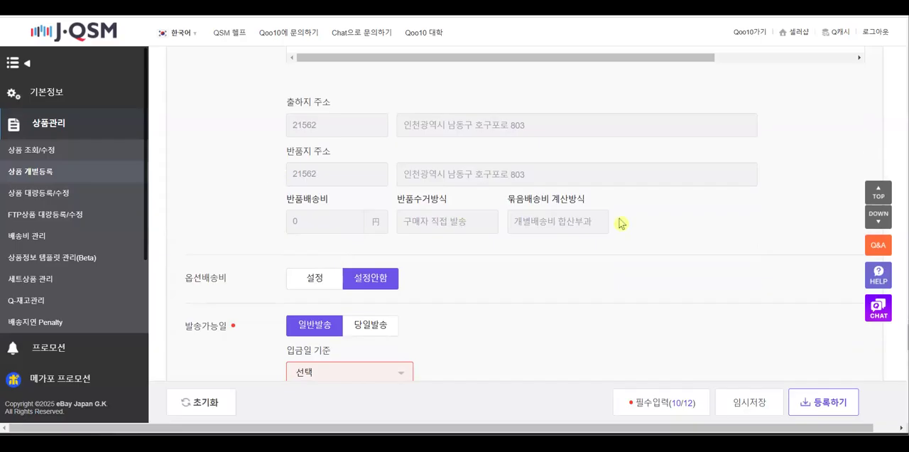
{"action": "scroll", "coordinate": [329, 142], "scroll_direction": "down", "scroll_amount": 1}
{"action": "scroll", "coordinate": [443, 136], "scroll_direction": "up", "scroll_amount": 2}
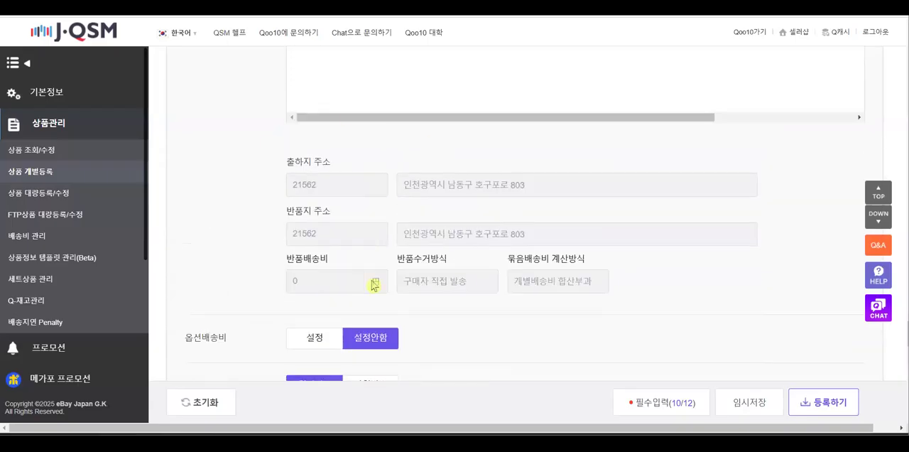
{"action": "scroll", "coordinate": [449, 222], "scroll_direction": "down", "scroll_amount": 1}
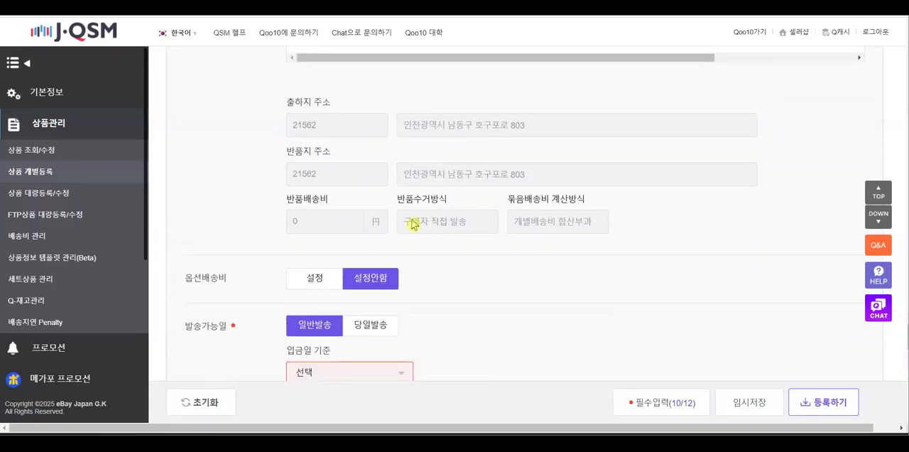
{"action": "scroll", "coordinate": [568, 193], "scroll_direction": "up", "scroll_amount": 7}
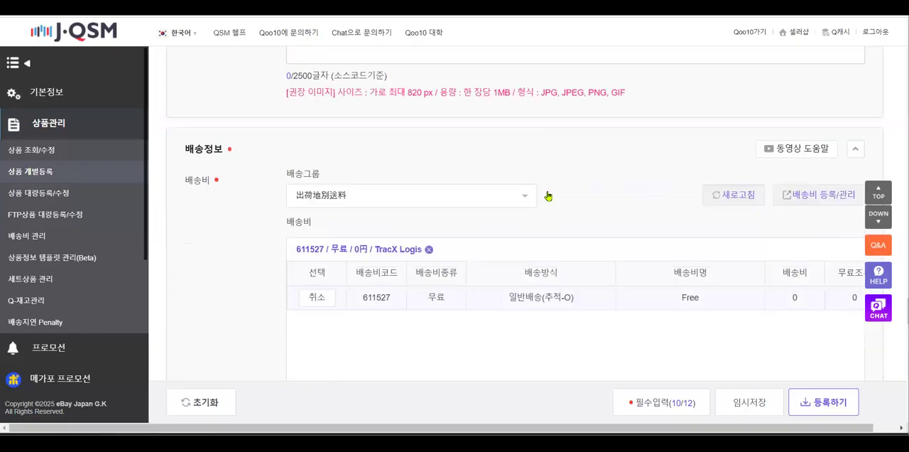
{"action": "scroll", "coordinate": [784, 199], "scroll_direction": "down", "scroll_amount": 3}
{"action": "scroll", "coordinate": [726, 241], "scroll_direction": "down", "scroll_amount": 3}
{"action": "left_click_drag", "start_coordinate": [705, 119], "coordinate": [847, 121]}
{"action": "scroll", "coordinate": [568, 122], "scroll_direction": "up", "scroll_amount": 4}
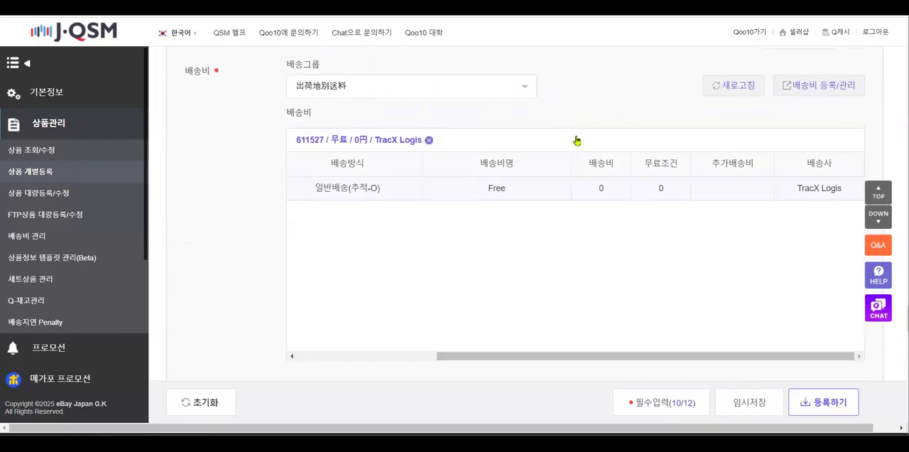
{"action": "left_click_drag", "start_coordinate": [572, 357], "coordinate": [390, 366]}
{"action": "scroll", "coordinate": [236, 240], "scroll_direction": "down", "scroll_amount": 6}
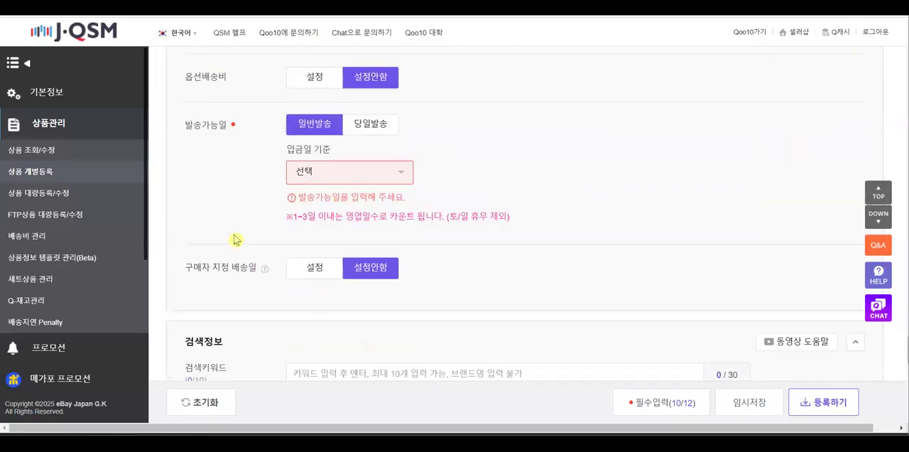
Enable the option shipping fee to view its list of fees, and switch it back to 설정안함
{"action": "scroll", "coordinate": [215, 199], "scroll_direction": "up", "scroll_amount": 1}
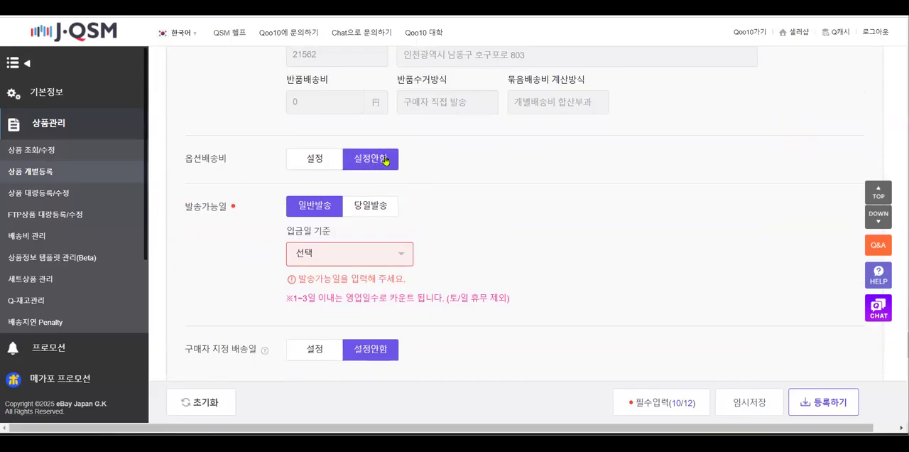
{"action": "left_click", "coordinate": [315, 162]}
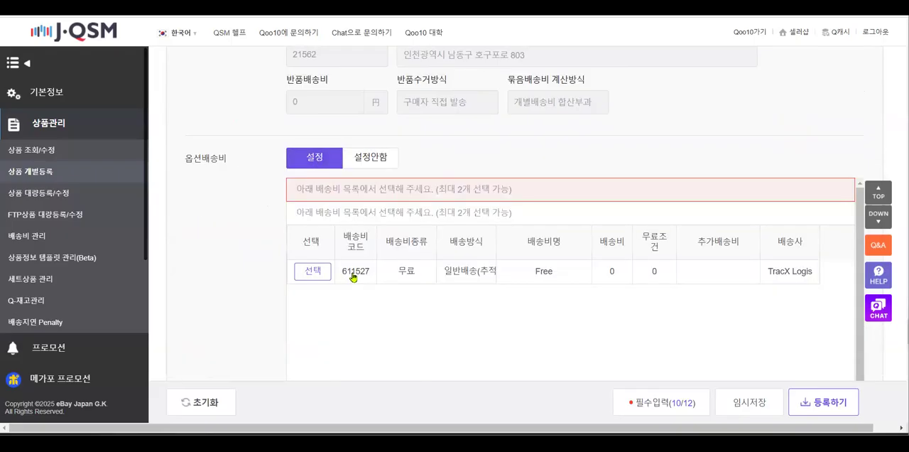
{"action": "left_click", "coordinate": [379, 157]}
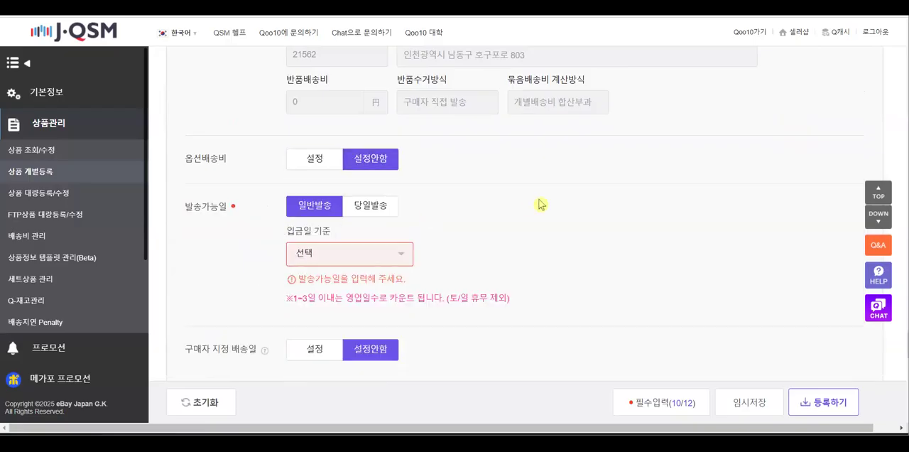
Set the standard dispatch time, counted from the payment date, to 3일 이내
{"action": "scroll", "coordinate": [542, 203], "scroll_direction": "down", "scroll_amount": 2}
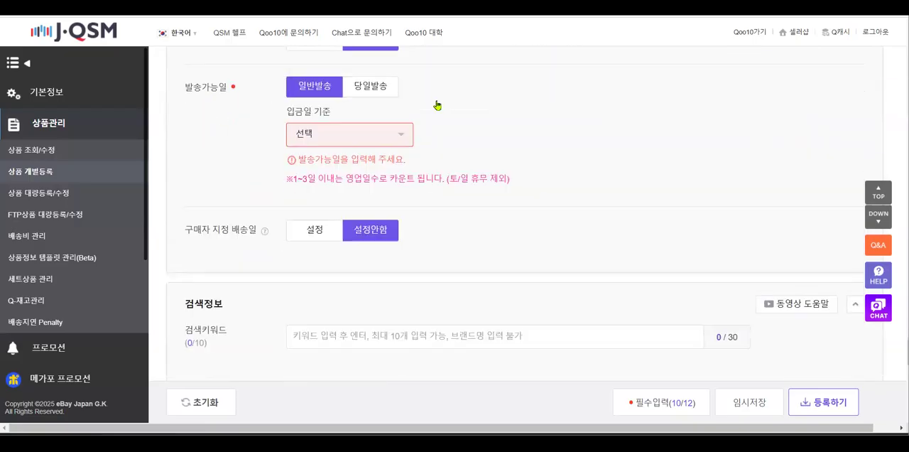
{"action": "left_click", "coordinate": [402, 140]}
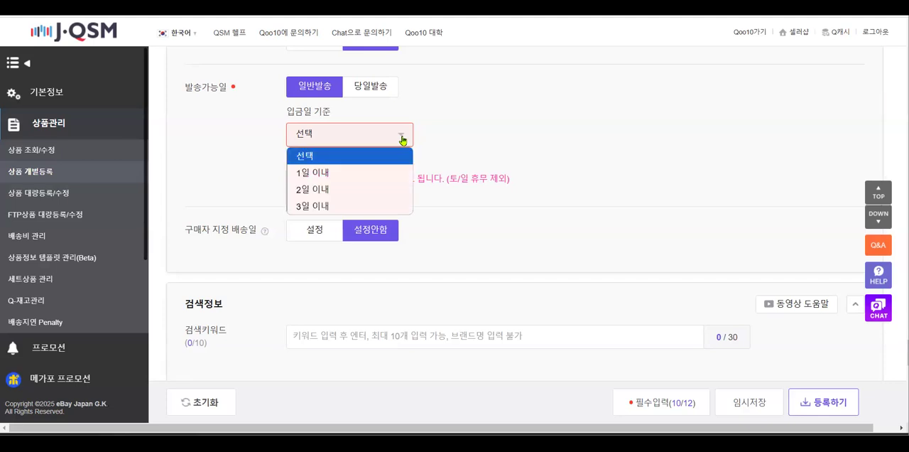
{"action": "left_click", "coordinate": [346, 205]}
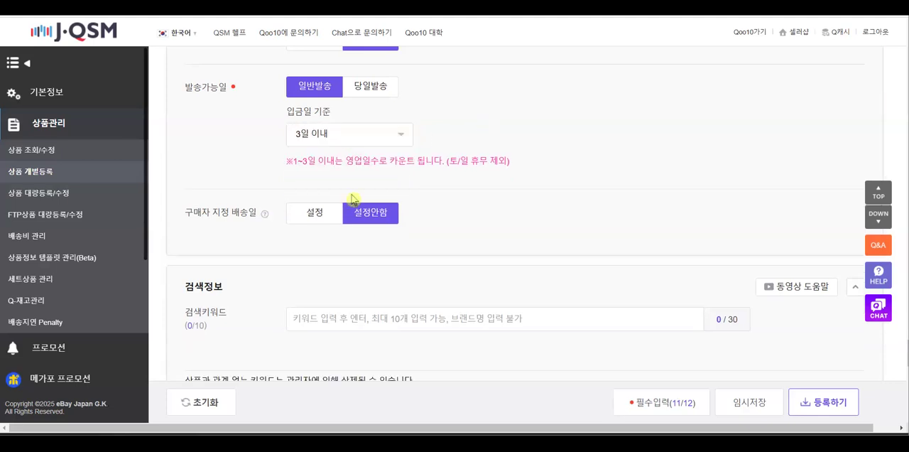
Copy the recommended mask search keywords from the Qoo10_3주차_0318 slide in PowerPoint and paste them into the 검색키워드 field in J·QSM
{"action": "scroll", "coordinate": [397, 170], "scroll_direction": "down", "scroll_amount": 1}
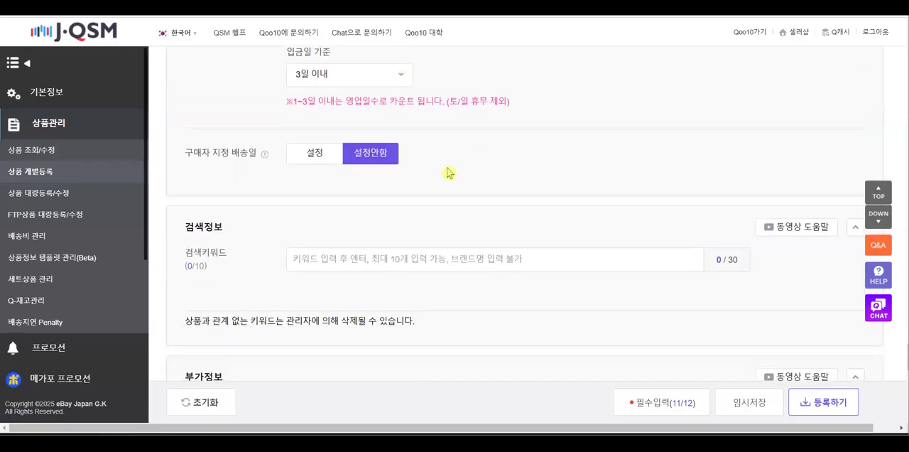
{"action": "scroll", "coordinate": [451, 173], "scroll_direction": "down", "scroll_amount": 1}
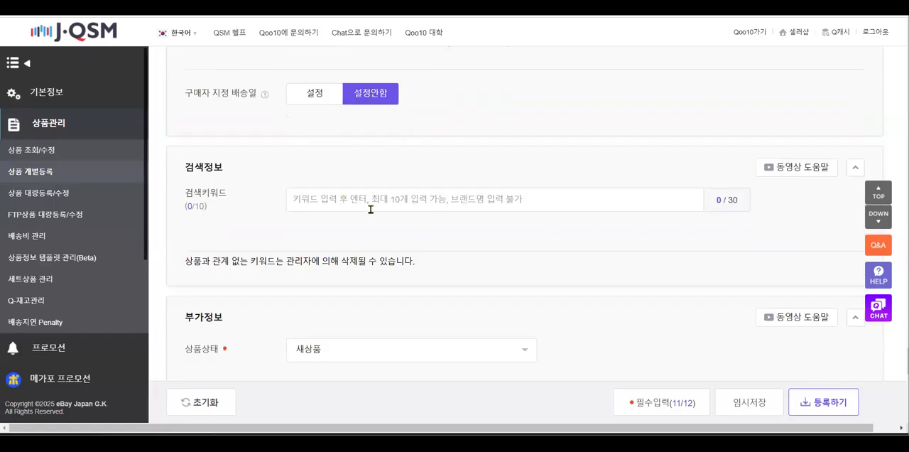
{"action": "left_click", "coordinate": [296, 197]}
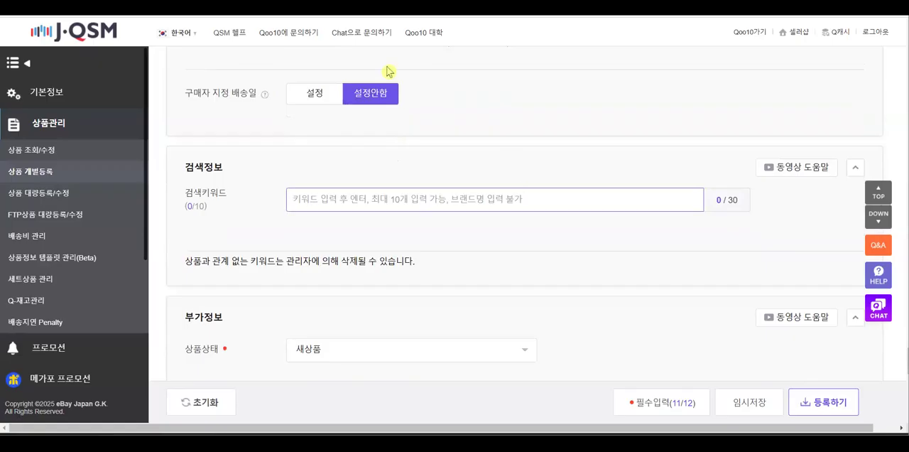
{"action": "mouse_move", "coordinate": [355, 444]}
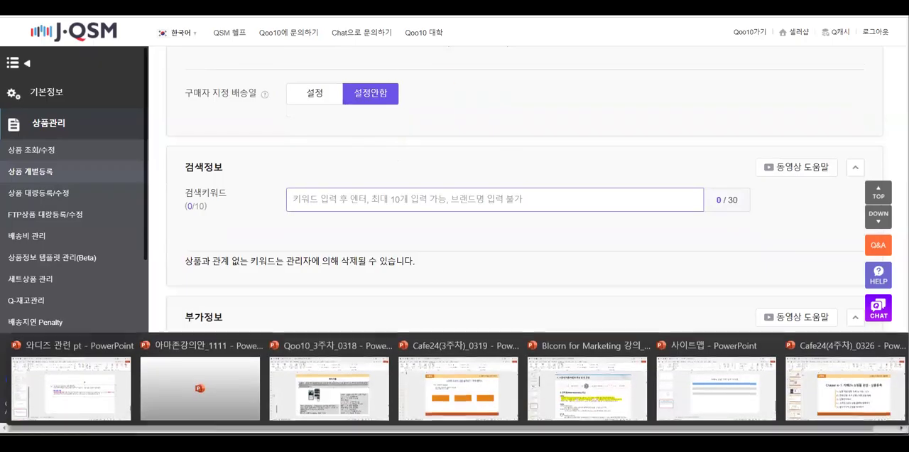
{"action": "left_click", "coordinate": [346, 387]}
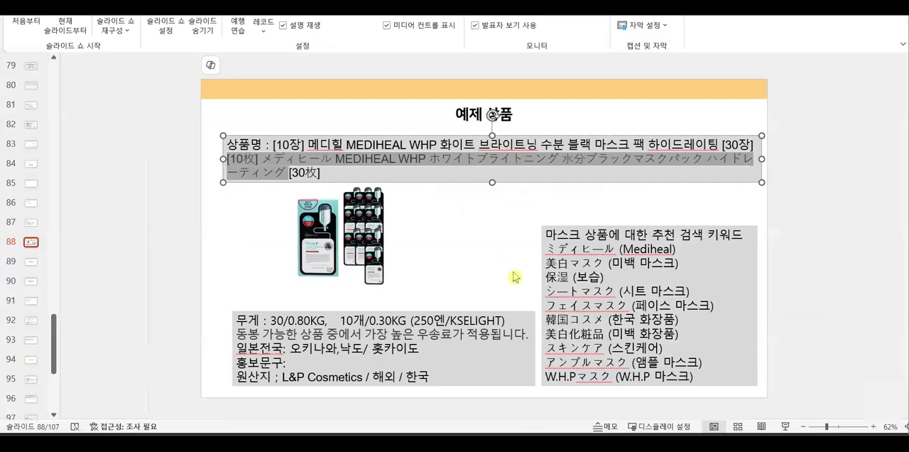
{"action": "left_click", "coordinate": [692, 263]}
{"action": "left_click", "coordinate": [675, 362]}
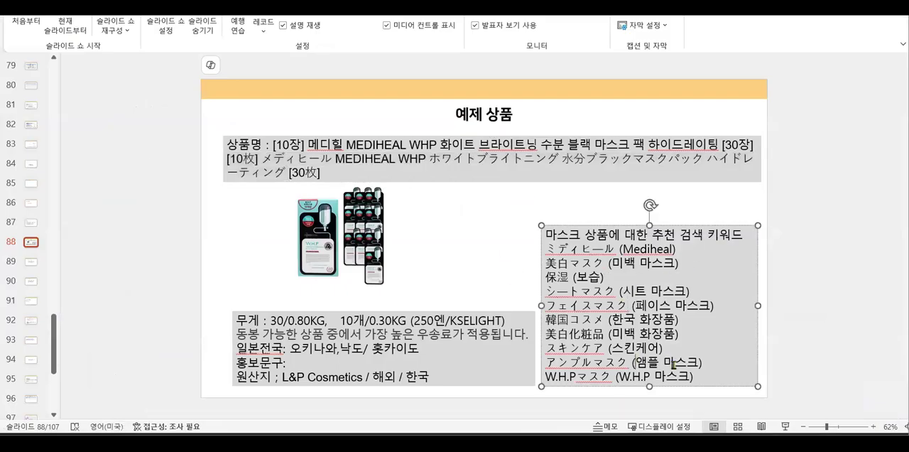
{"action": "left_click_drag", "start_coordinate": [693, 377], "coordinate": [555, 254]}
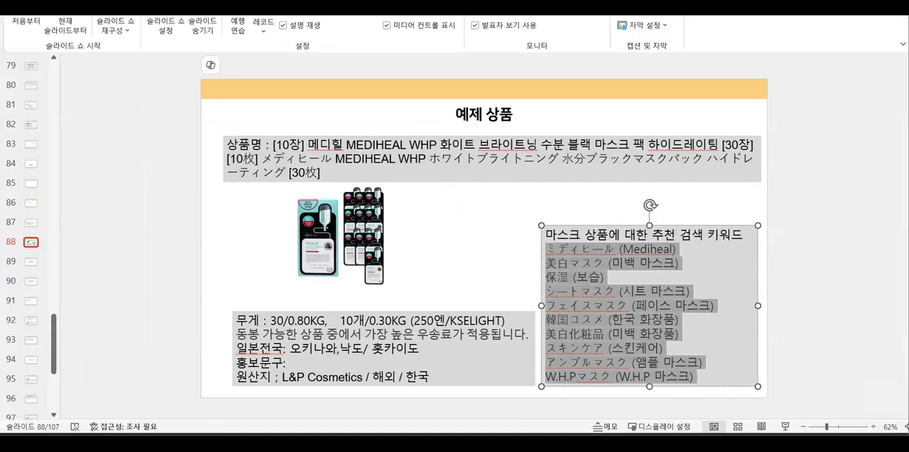
{"action": "key", "text": "alt+Tab"}
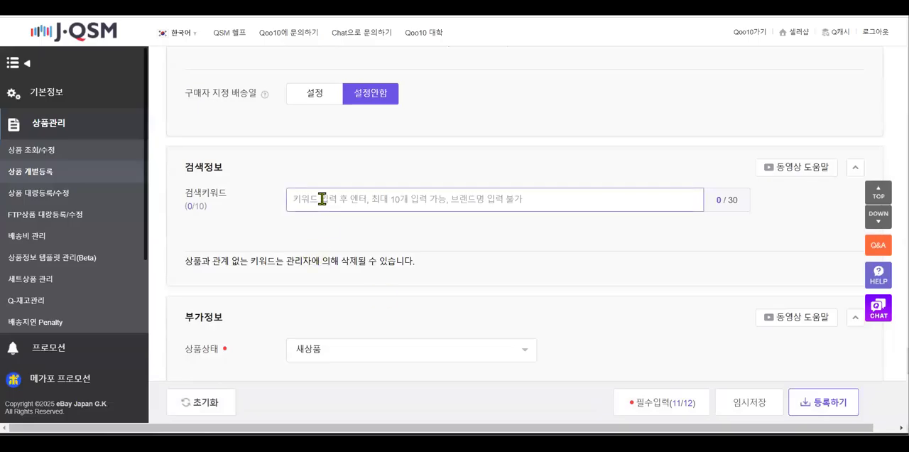
{"action": "type", "text": "ミディヒール (Mediheal) 美白マスク (미백 마스"}
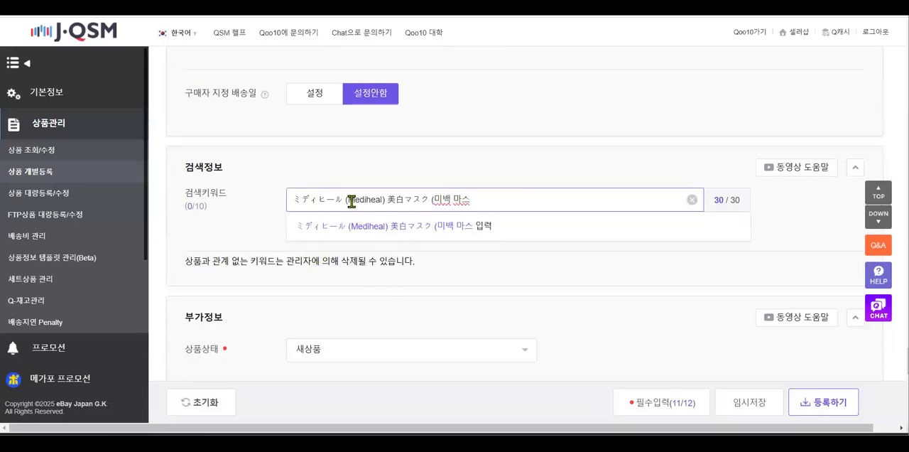
Trim the pasted keyword text down to 美白マスク and add it as a search keyword
{"action": "left_click", "coordinate": [346, 200]}
{"action": "left_click_drag", "start_coordinate": [387, 200], "coordinate": [280, 206]}
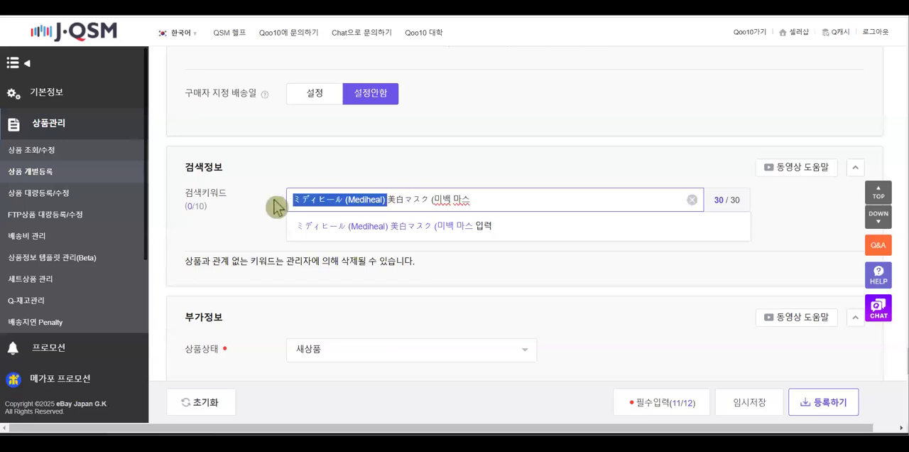
{"action": "key", "text": "BackSpace"}
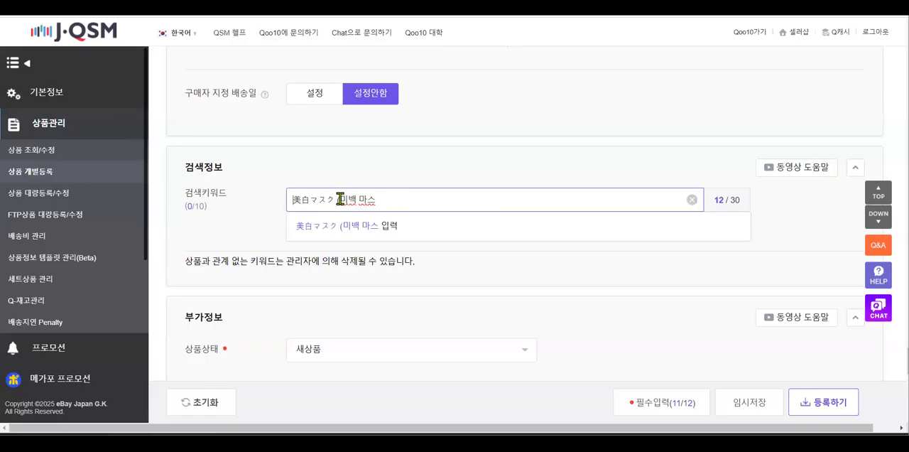
{"action": "left_click_drag", "start_coordinate": [336, 200], "coordinate": [381, 200]}
{"action": "key", "text": "BackSpace"}
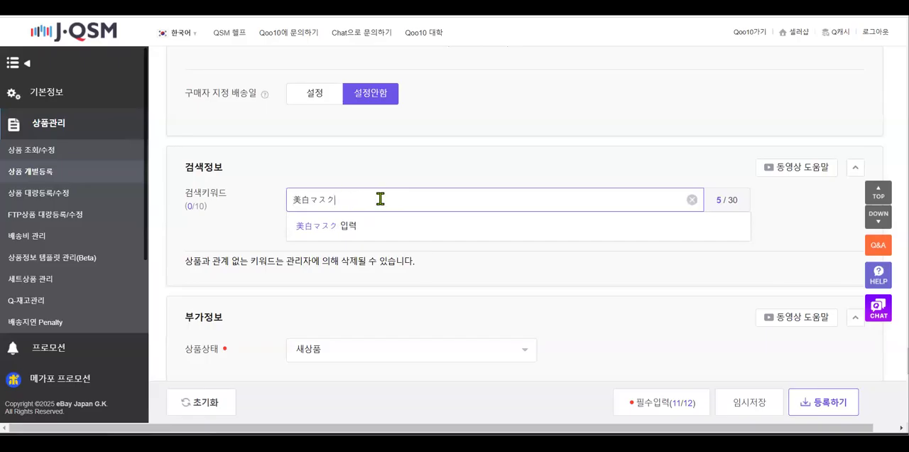
{"action": "key", "text": "Return"}
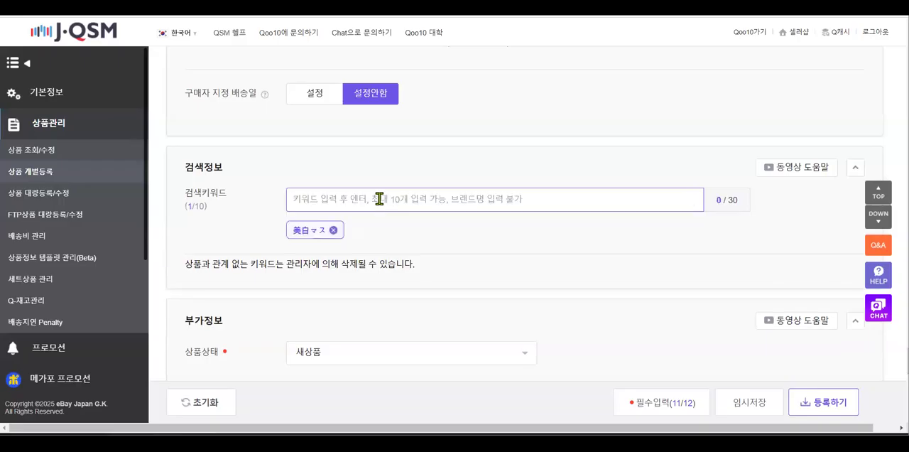
Copy 保湿 from the PowerPoint keyword slide and add it as a search keyword in J·QSM
{"action": "mouse_move", "coordinate": [371, 444]}
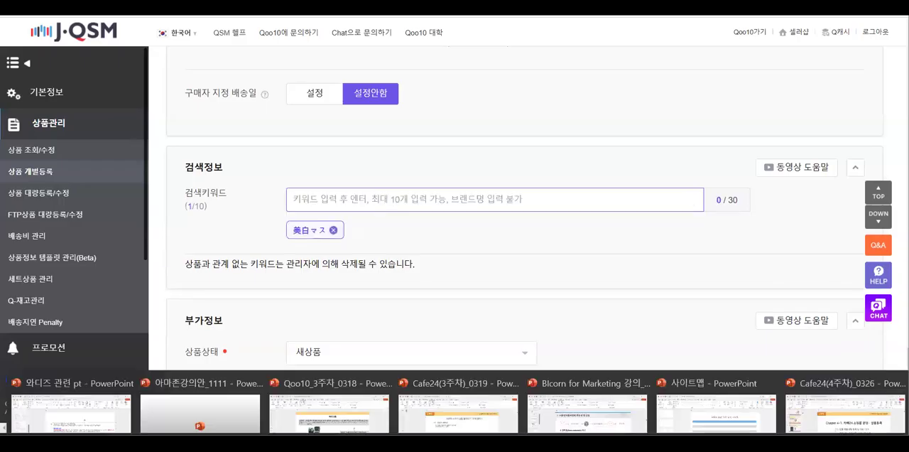
{"action": "left_click", "coordinate": [334, 402]}
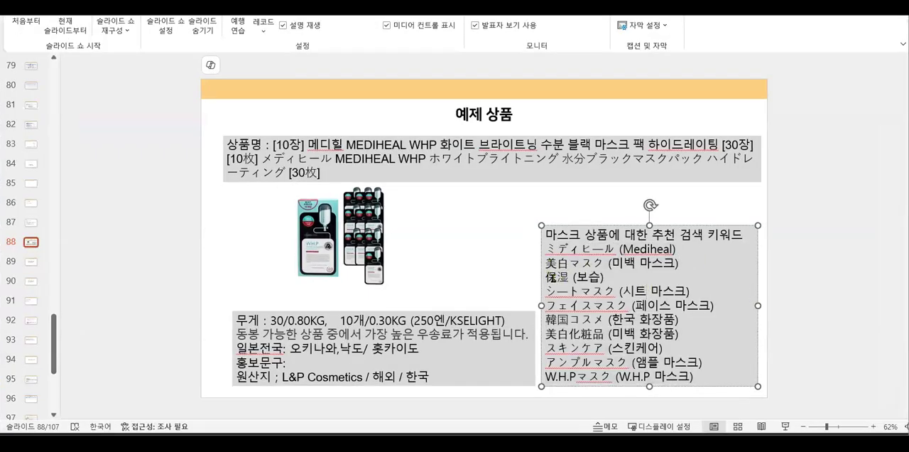
{"action": "double_click", "coordinate": [558, 277]}
{"action": "left_click", "coordinate": [334, 446]}
{"action": "type", "text": "保湿"}
{"action": "key", "text": "Return"}
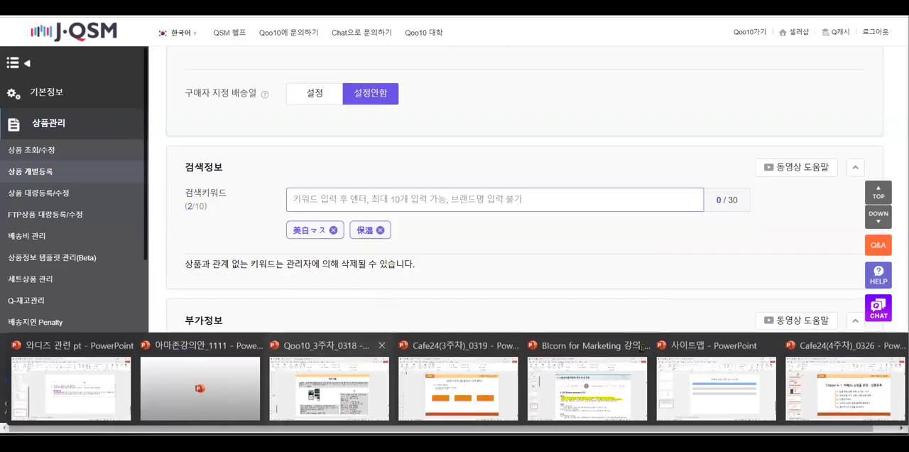
Copy フェイスマスク from the PowerPoint keyword slide and add it as a search keyword in J·QSM
{"action": "left_click", "coordinate": [331, 406]}
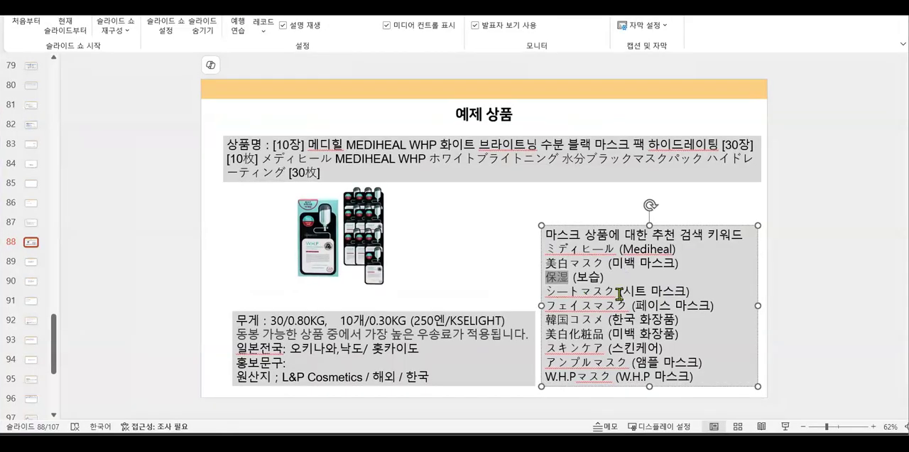
{"action": "left_click_drag", "start_coordinate": [628, 305], "coordinate": [547, 305]}
{"action": "key", "text": "ctrl+c"}
{"action": "key", "text": "alt+Tab"}
{"action": "left_click", "coordinate": [377, 206]}
{"action": "key", "text": "ctrl+v"}
{"action": "key", "text": "Return"}
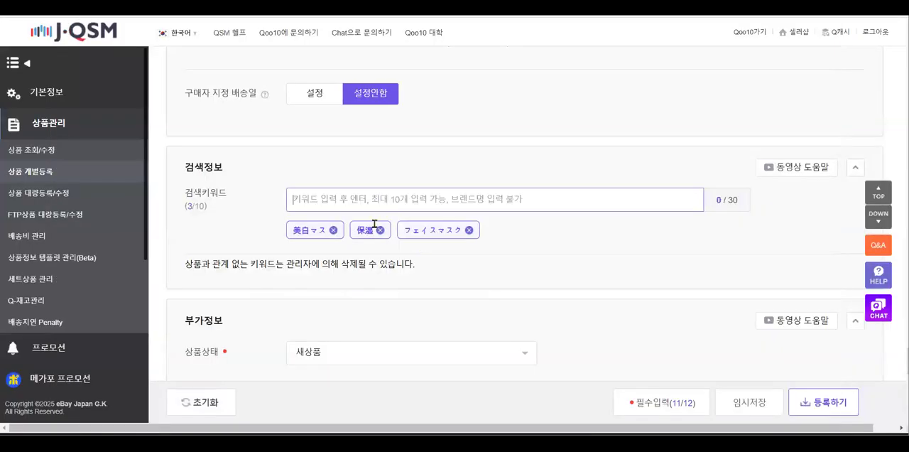
Copy 韓国コスメ from the PowerPoint keyword slide and add it as a search keyword in J·QSM
{"action": "key", "text": "alt+Tab"}
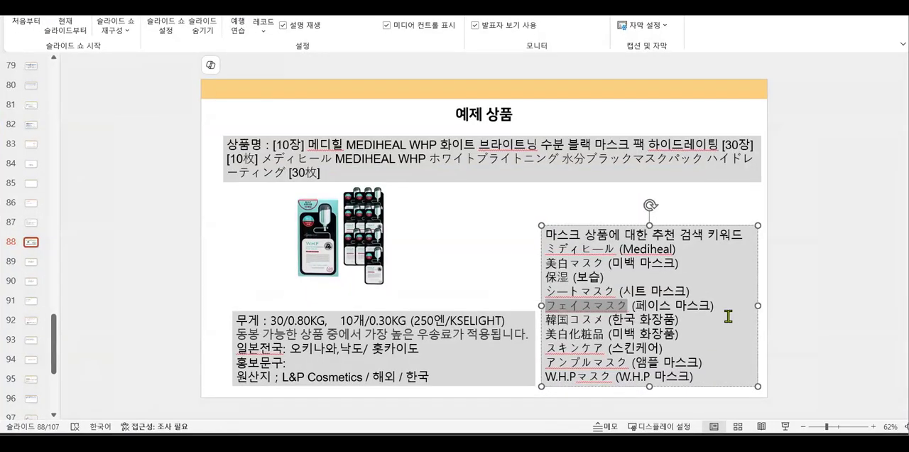
{"action": "left_click", "coordinate": [604, 320]}
{"action": "left_click", "coordinate": [547, 321], "text": "shift"}
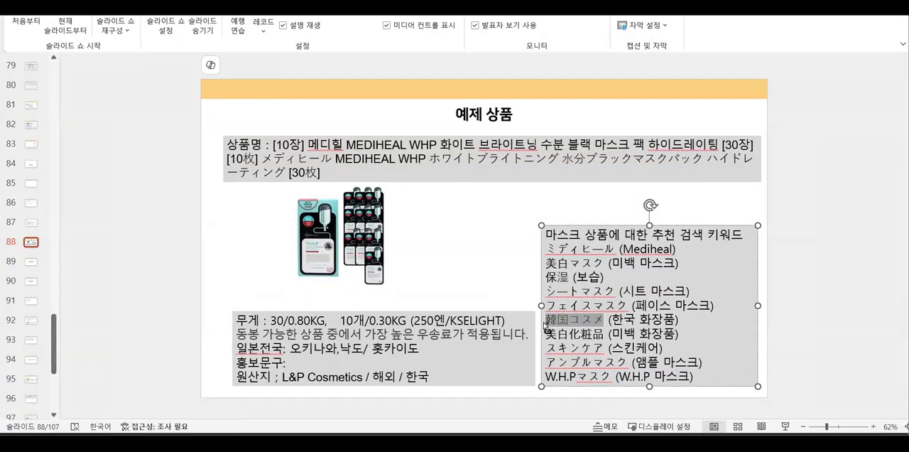
{"action": "key", "text": "alt+Tab"}
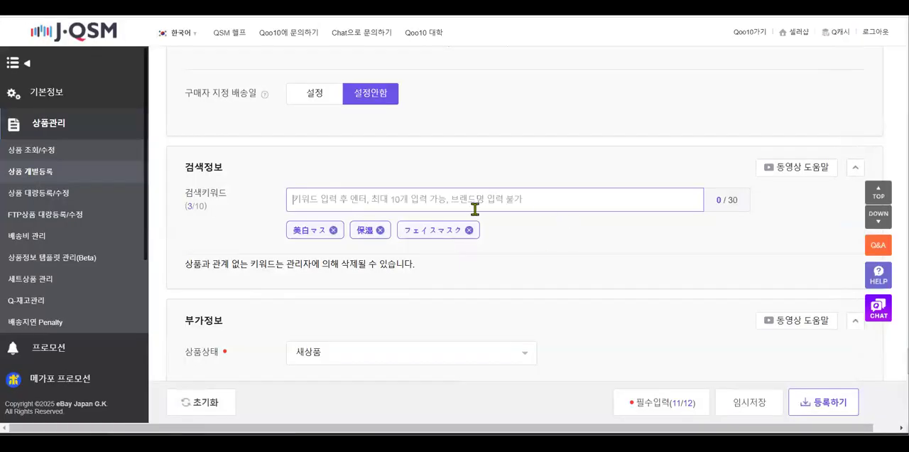
{"action": "key", "text": "ctrl+v"}
{"action": "key", "text": "Return"}
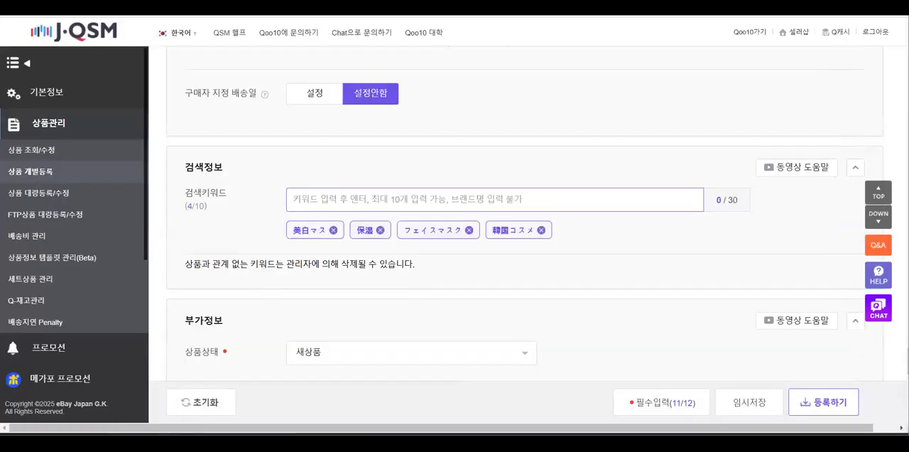
Copy 美白化粧品 from the PowerPoint keyword slide and add it as a search keyword in J·QSM
{"action": "key", "text": "alt+Tab"}
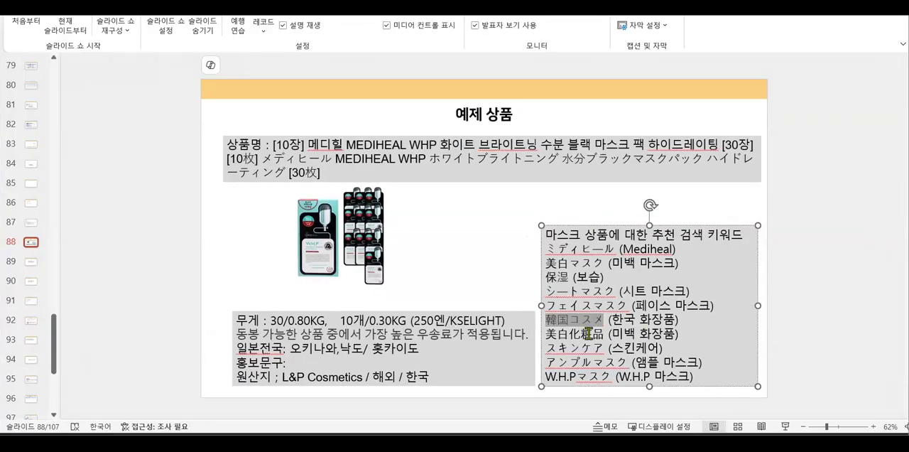
{"action": "left_click_drag", "start_coordinate": [604, 334], "coordinate": [548, 341]}
{"action": "key", "text": "ctrl+c"}
{"action": "key", "text": "alt+Tab"}
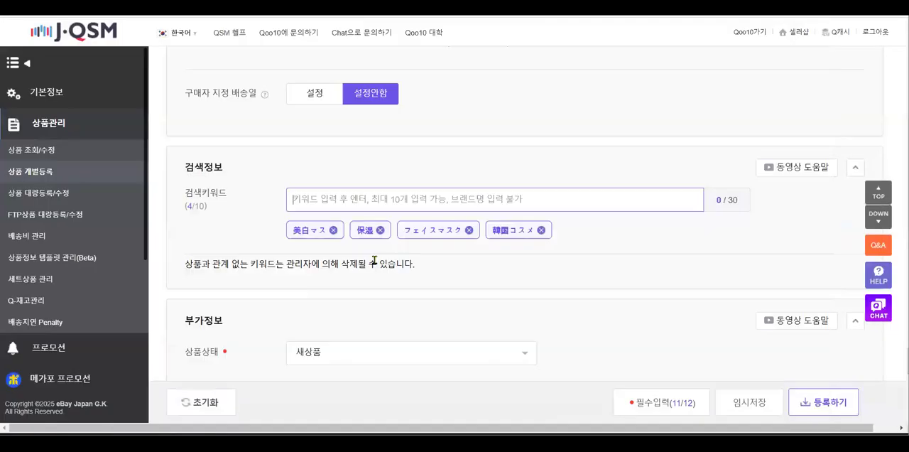
{"action": "key", "text": "ctrl+v"}
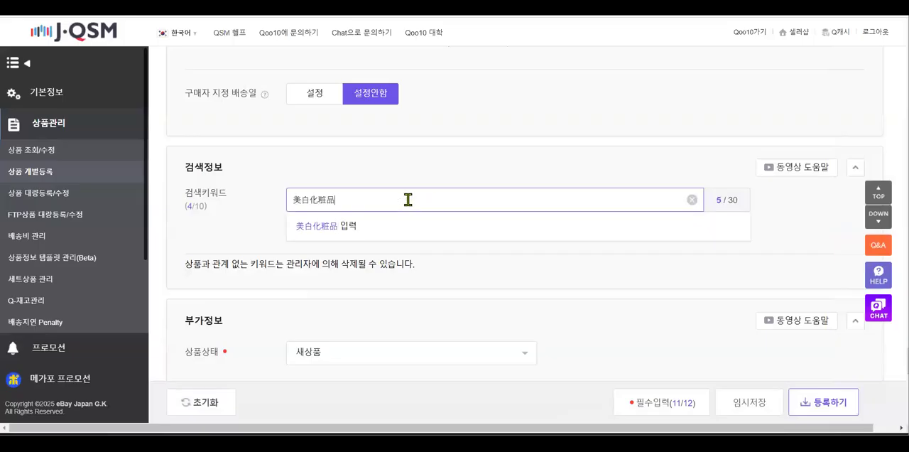
{"action": "key", "text": "Return"}
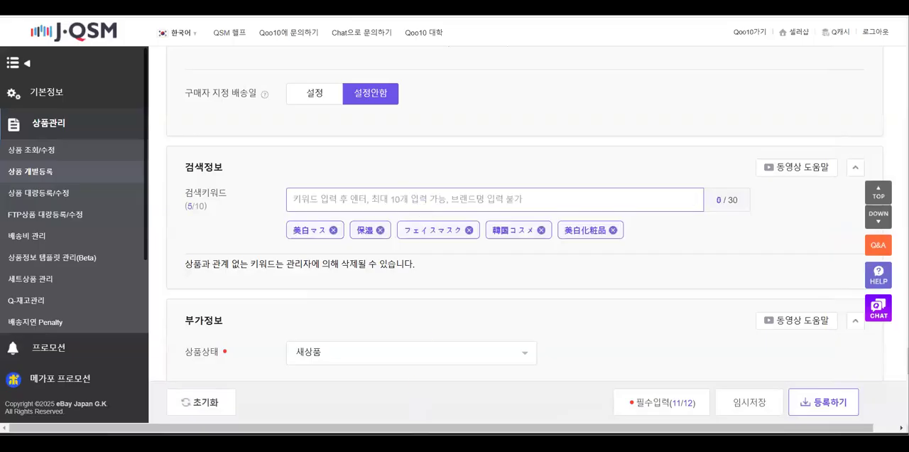
Copy スキンケア from the PowerPoint keyword slide and add it as a search keyword in J·QSM
{"action": "key", "text": "alt+Tab"}
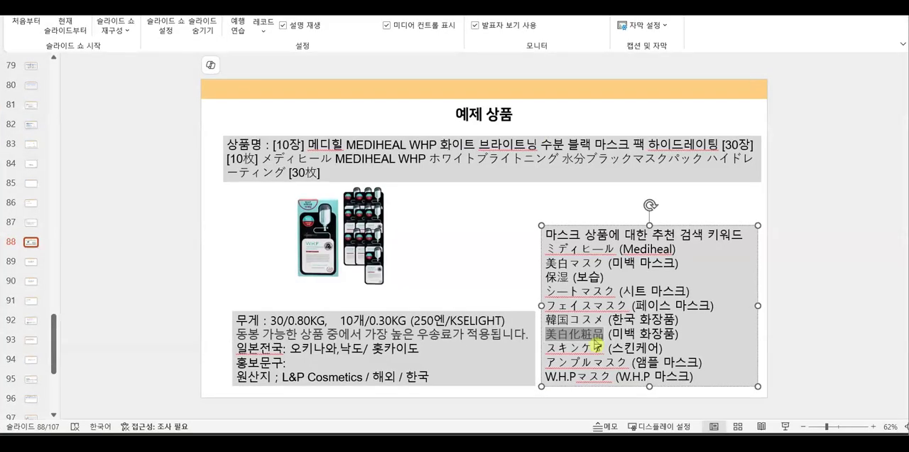
{"action": "left_click_drag", "start_coordinate": [604, 348], "coordinate": [545, 348]}
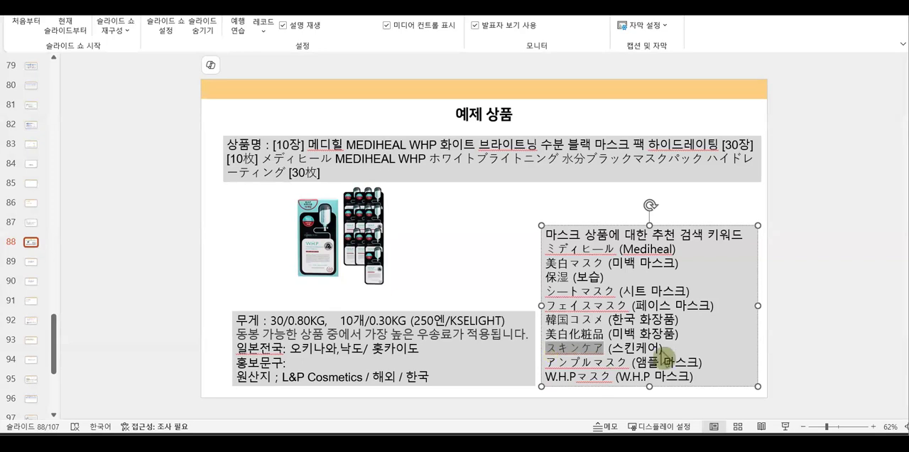
{"action": "key", "text": "alt+Tab"}
{"action": "left_click", "coordinate": [349, 205]}
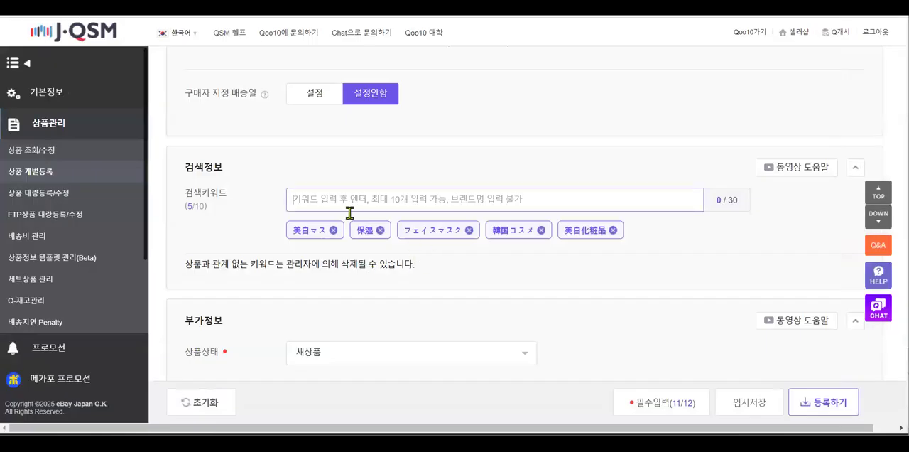
{"action": "key", "text": "ctrl+v"}
{"action": "key", "text": "Return"}
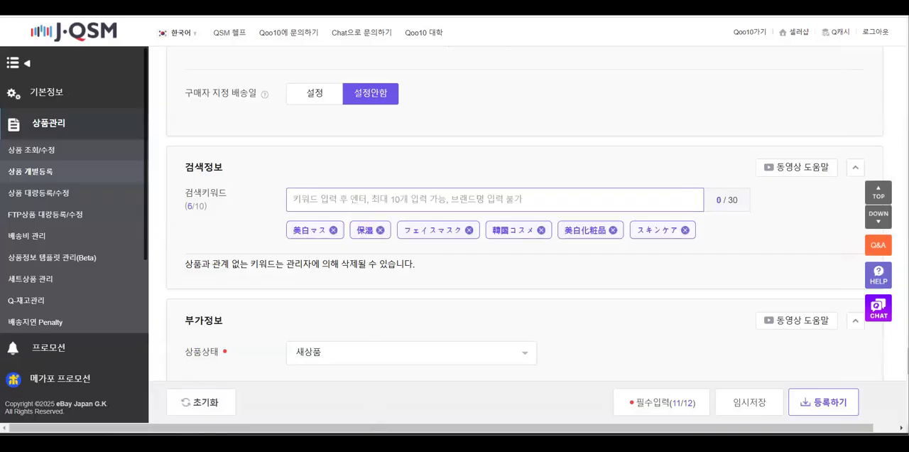
Copy アンプルマスク from the PowerPoint keyword slide and add it as a search keyword in J·QSM
{"action": "key", "text": "alt+Tab"}
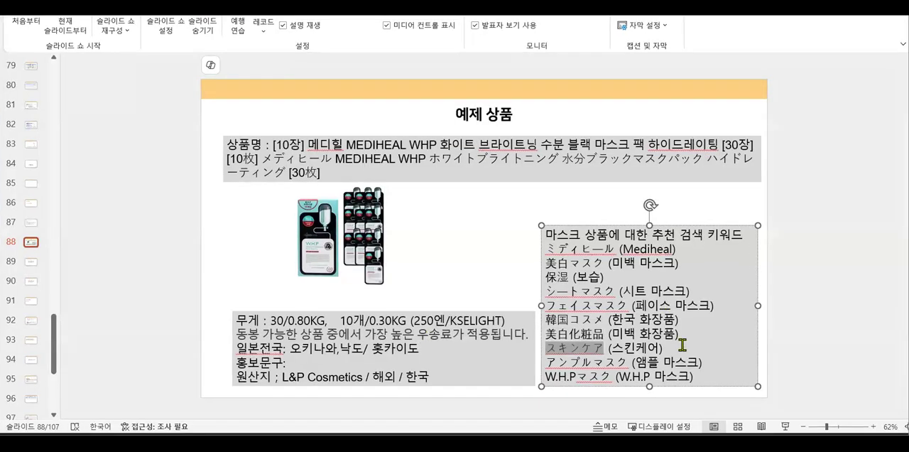
{"action": "left_click", "coordinate": [628, 363]}
{"action": "left_click_drag", "start_coordinate": [628, 362], "coordinate": [544, 366]}
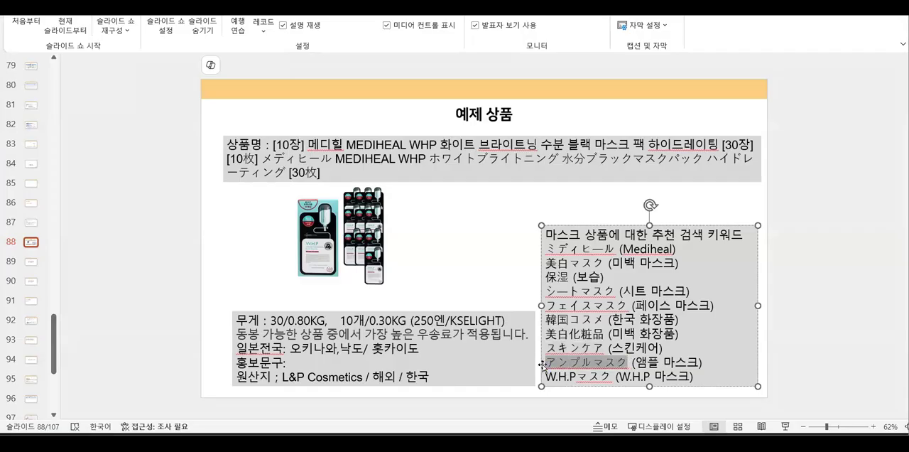
{"action": "key", "text": "ctrl+c"}
{"action": "key", "text": "alt+Tab"}
{"action": "left_click", "coordinate": [372, 202]}
{"action": "key", "text": "ctrl+v"}
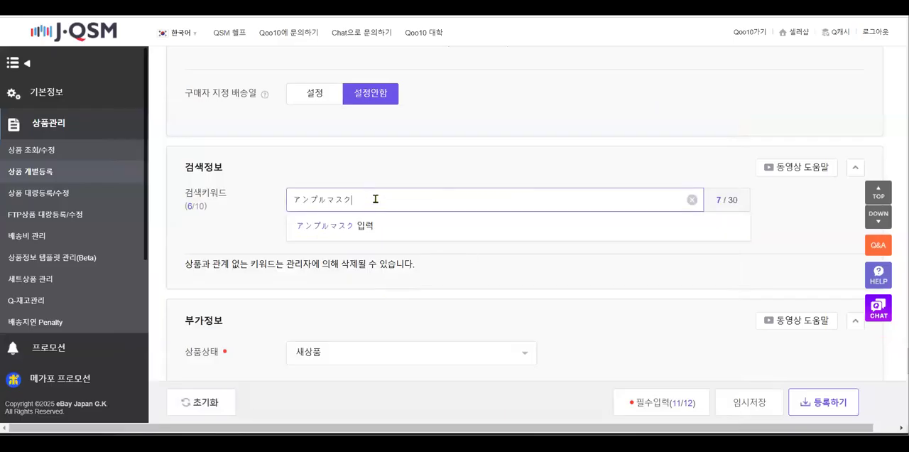
{"action": "key", "text": "Return"}
Copy W.H.Pマスク from the PowerPoint keyword slide and add it as a search keyword in J·QSM
{"action": "left_click", "coordinate": [348, 444]}
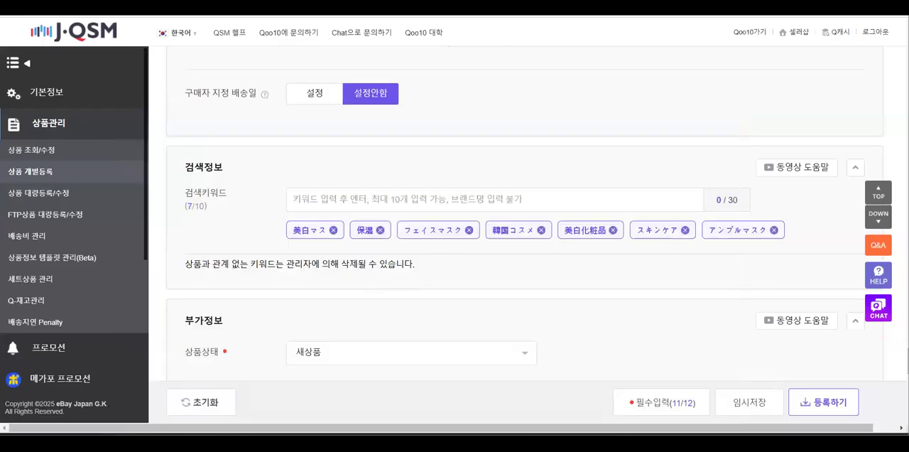
{"action": "left_click", "coordinate": [345, 407]}
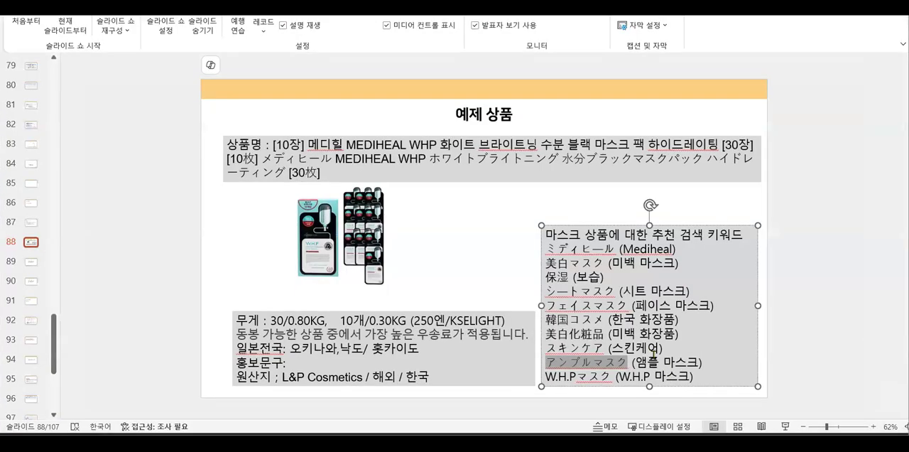
{"action": "left_click", "coordinate": [631, 374]}
{"action": "left_click", "coordinate": [613, 375]}
{"action": "left_click", "coordinate": [542, 375], "text": "shift"}
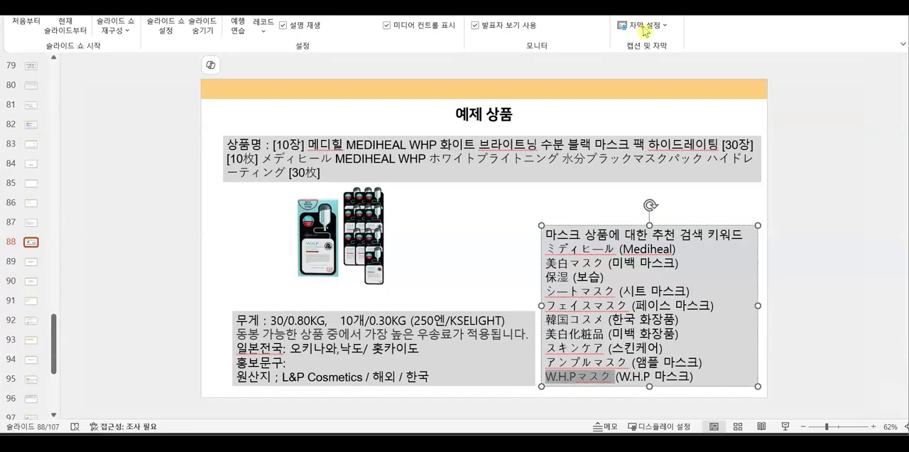
{"action": "left_click", "coordinate": [819, 5]}
{"action": "key", "text": "ctrl+v"}
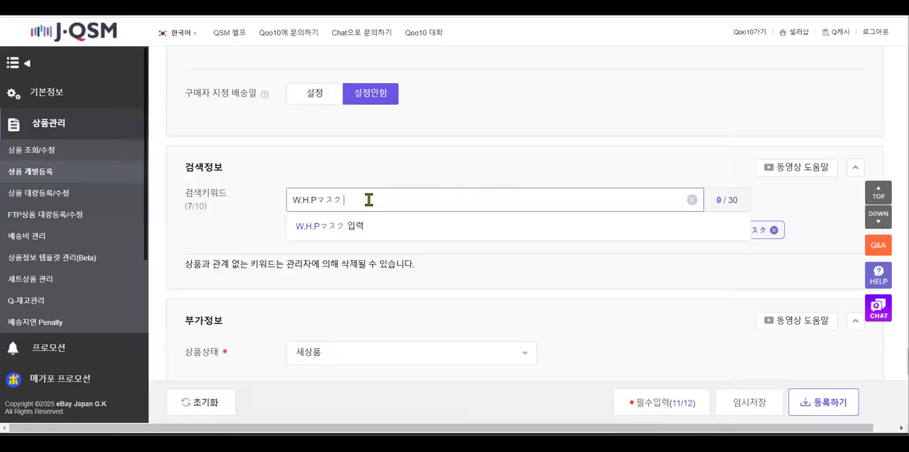
{"action": "key", "text": "Return"}
Set the product's place of origin in the additional information to 해외 with South Korea as the country
{"action": "scroll", "coordinate": [470, 277], "scroll_direction": "down", "scroll_amount": 1}
{"action": "scroll", "coordinate": [234, 213], "scroll_direction": "down", "scroll_amount": 1}
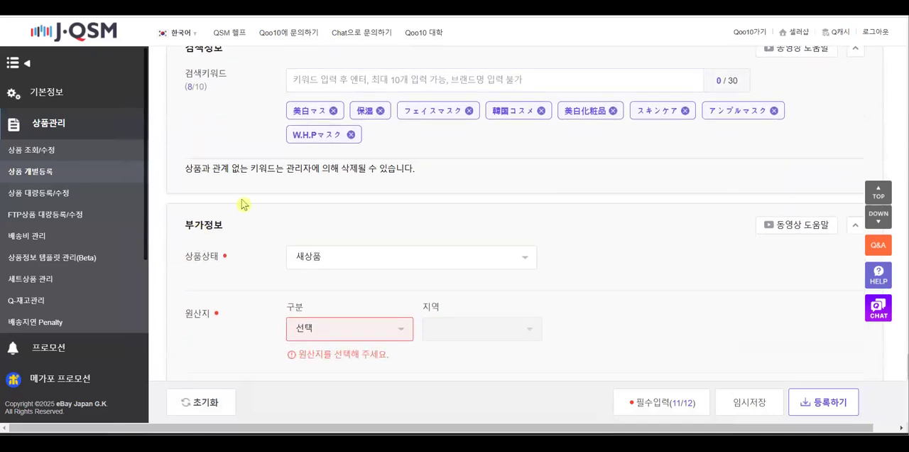
{"action": "left_click_drag", "start_coordinate": [291, 171], "coordinate": [438, 174]}
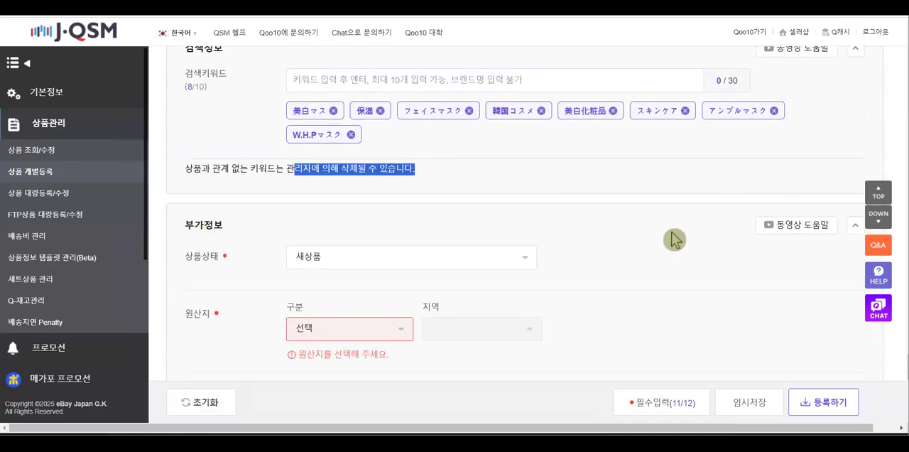
{"action": "scroll", "coordinate": [673, 235], "scroll_direction": "down", "scroll_amount": 1}
{"action": "scroll", "coordinate": [483, 138], "scroll_direction": "down", "scroll_amount": 1}
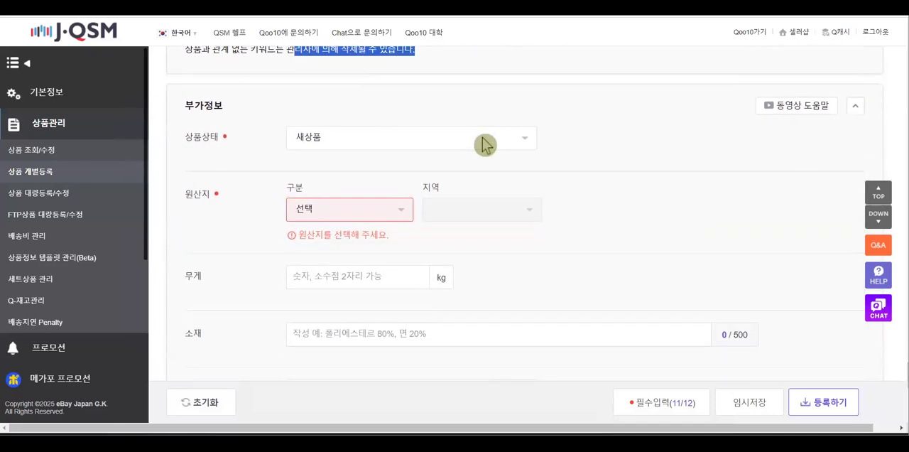
{"action": "left_click", "coordinate": [403, 215]}
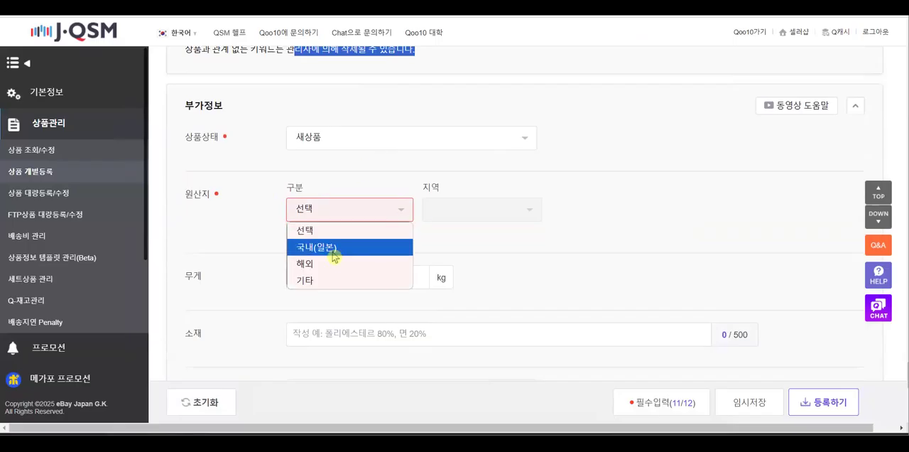
{"action": "left_click", "coordinate": [463, 222]}
{"action": "left_click", "coordinate": [497, 210]}
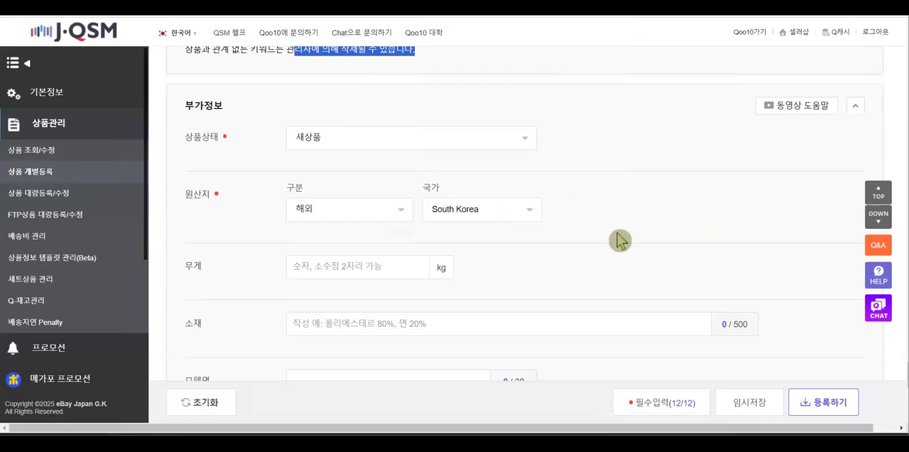
{"action": "left_click", "coordinate": [619, 239]}
Check the product weight on the PowerPoint example slide and enter 0.30 kg as the weight in J·QSM
{"action": "scroll", "coordinate": [351, 238], "scroll_direction": "down", "scroll_amount": 1}
{"action": "left_click", "coordinate": [335, 201]}
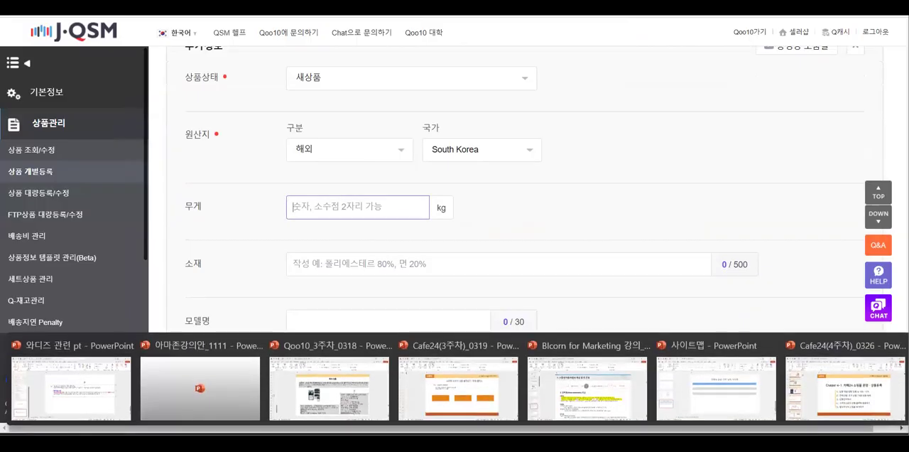
{"action": "left_click", "coordinate": [334, 394]}
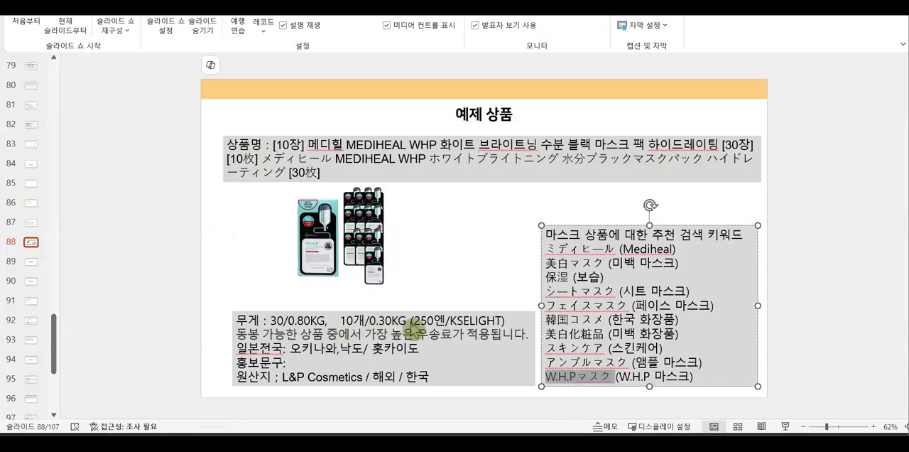
{"action": "key", "text": "alt+Tab"}
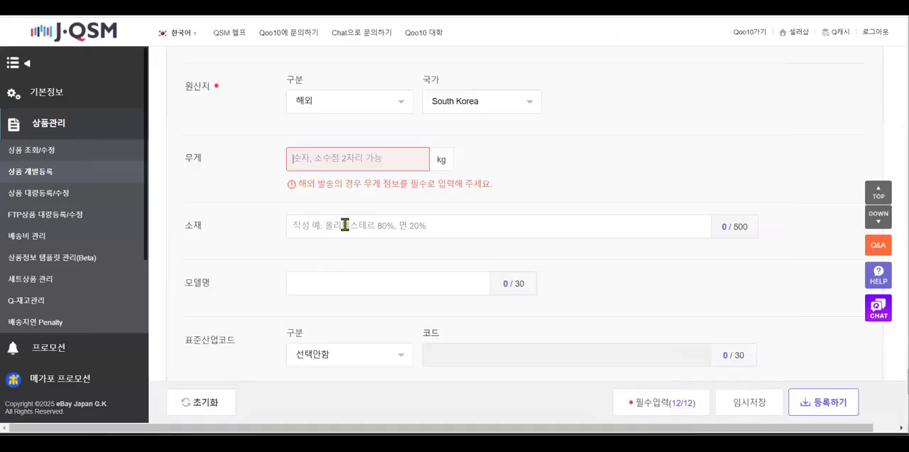
{"action": "type", "text": "0.30"}
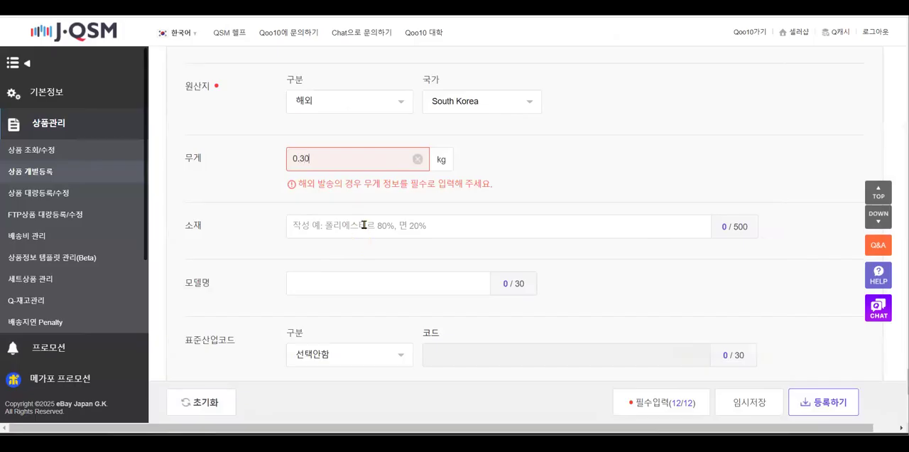
{"action": "left_click", "coordinate": [231, 185]}
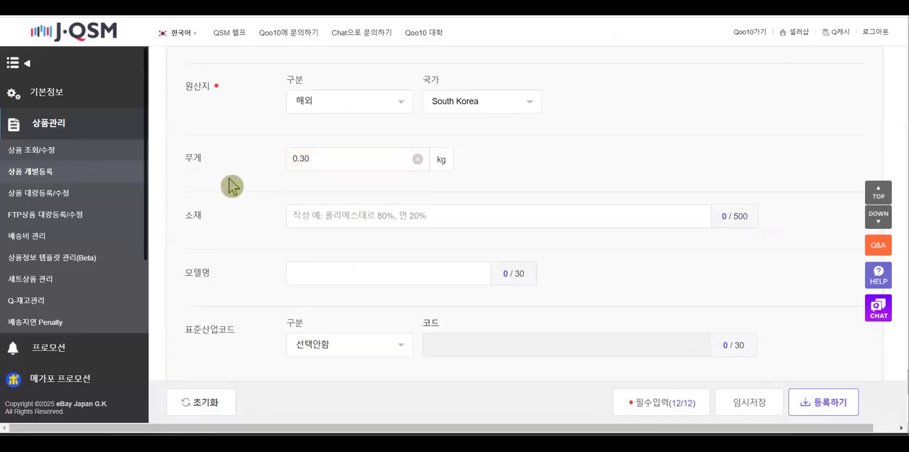
Check the PowerPoint example product slide for material information and return to the material field in J·QSM
{"action": "left_click", "coordinate": [334, 217]}
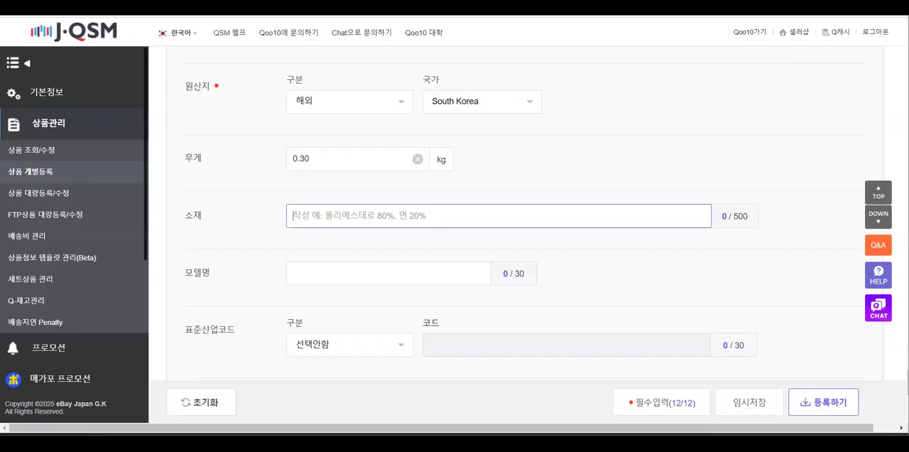
{"action": "mouse_move", "coordinate": [353, 442]}
{"action": "left_click", "coordinate": [351, 375]}
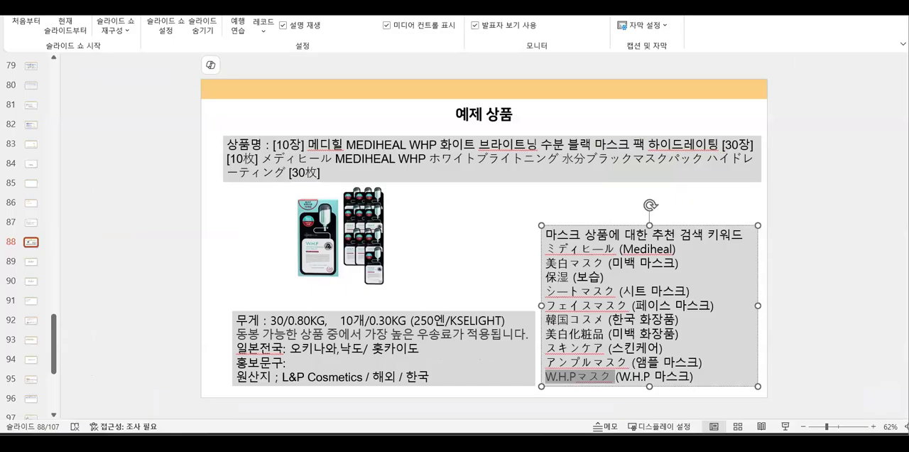
{"action": "key", "text": "alt+Tab"}
{"action": "left_click", "coordinate": [410, 213]}
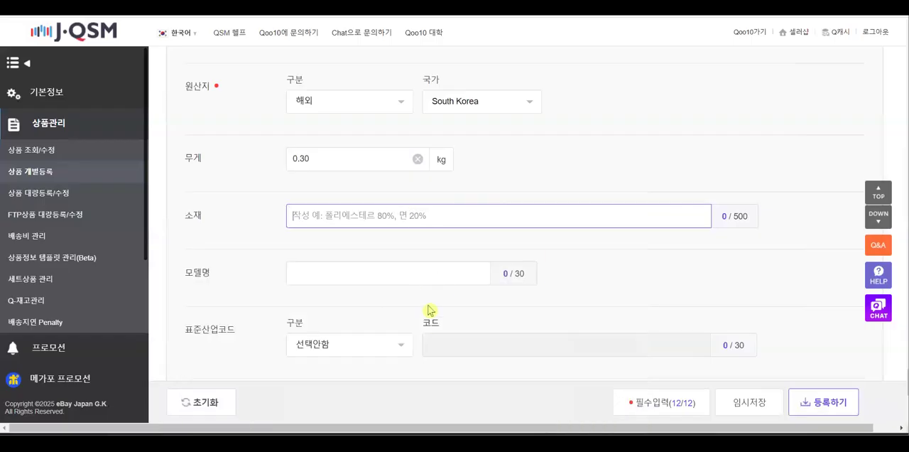
Fill in the A/S information by loading the saved A/S contact person
{"action": "scroll", "coordinate": [419, 298], "scroll_direction": "down", "scroll_amount": 2}
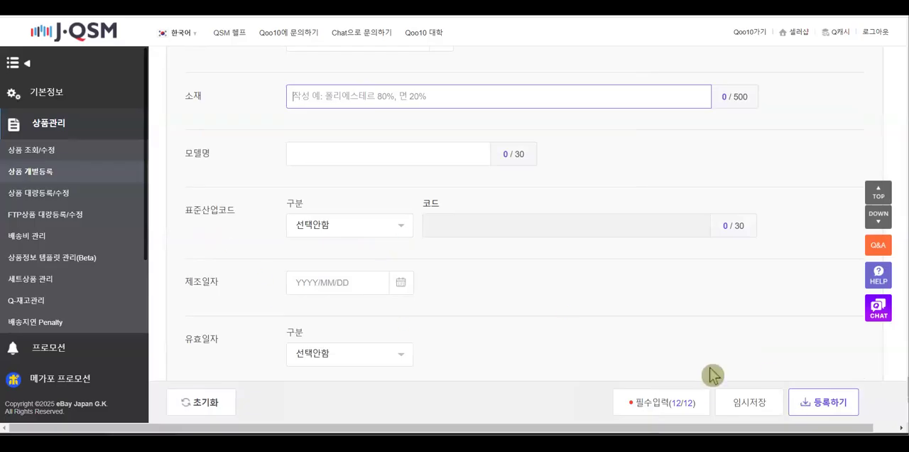
{"action": "scroll", "coordinate": [712, 375], "scroll_direction": "down", "scroll_amount": 3}
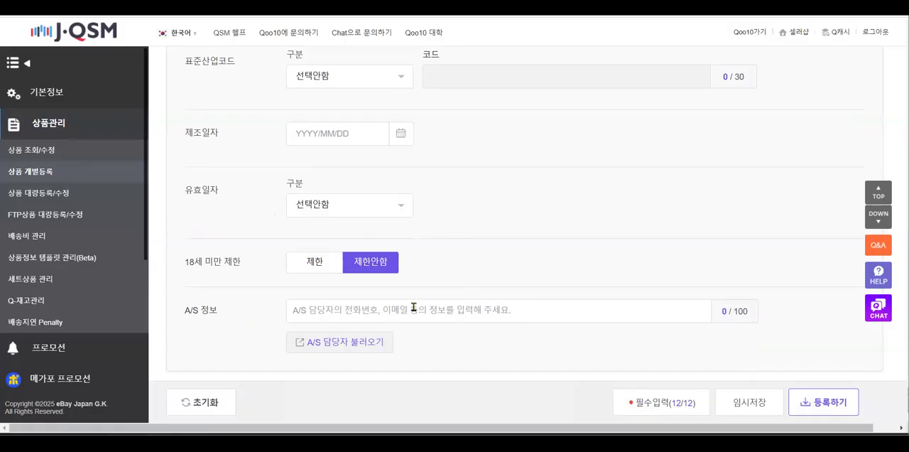
{"action": "left_click", "coordinate": [365, 341]}
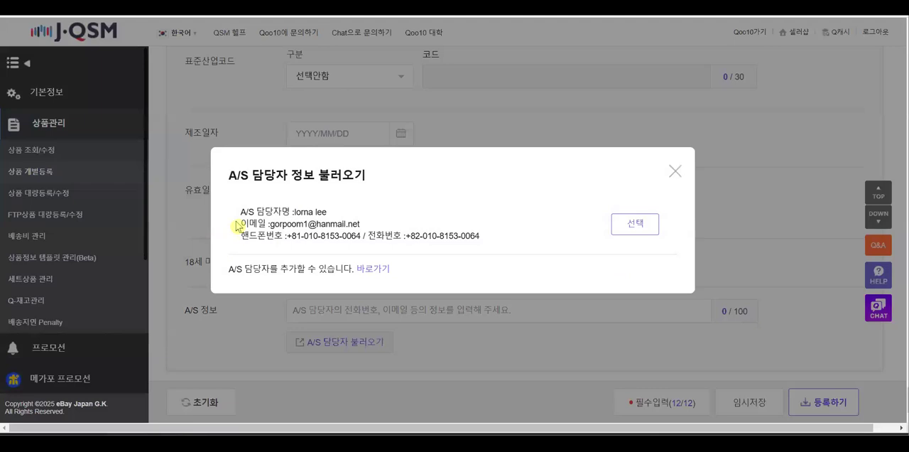
{"action": "left_click", "coordinate": [638, 226]}
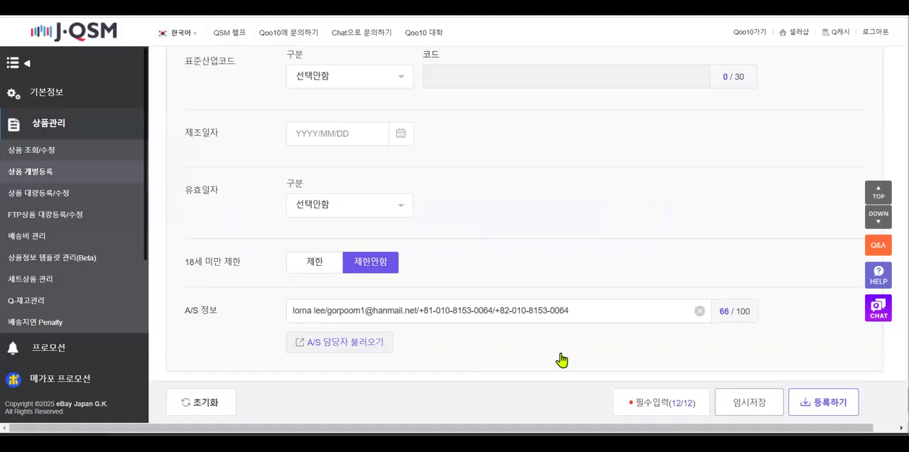
Examine the option list, the editing instructions and the allowed option price range for the 10-piece and 20-piece sets
{"action": "scroll", "coordinate": [561, 360], "scroll_direction": "up", "scroll_amount": 5}
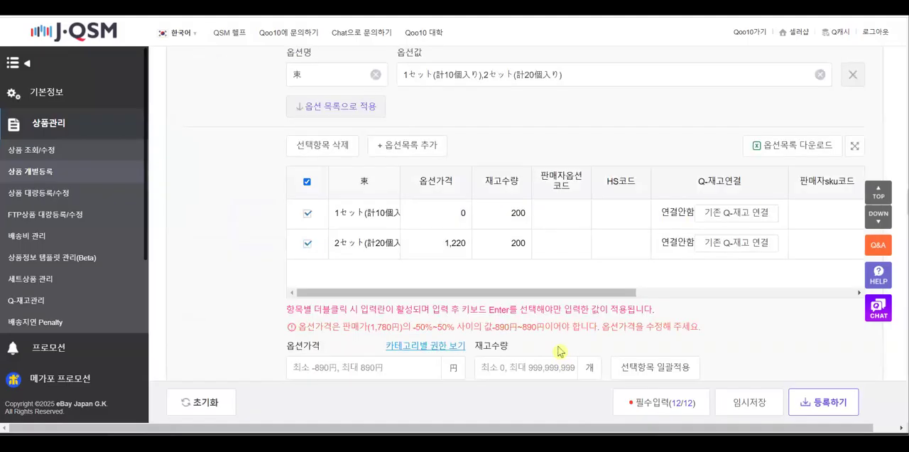
{"action": "scroll", "coordinate": [559, 351], "scroll_direction": "down", "scroll_amount": 2}
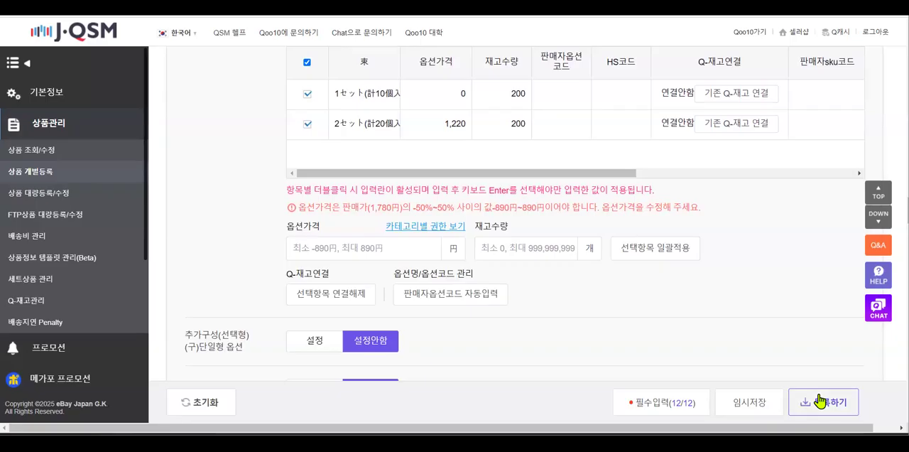
{"action": "scroll", "coordinate": [819, 402], "scroll_direction": "up", "scroll_amount": 2}
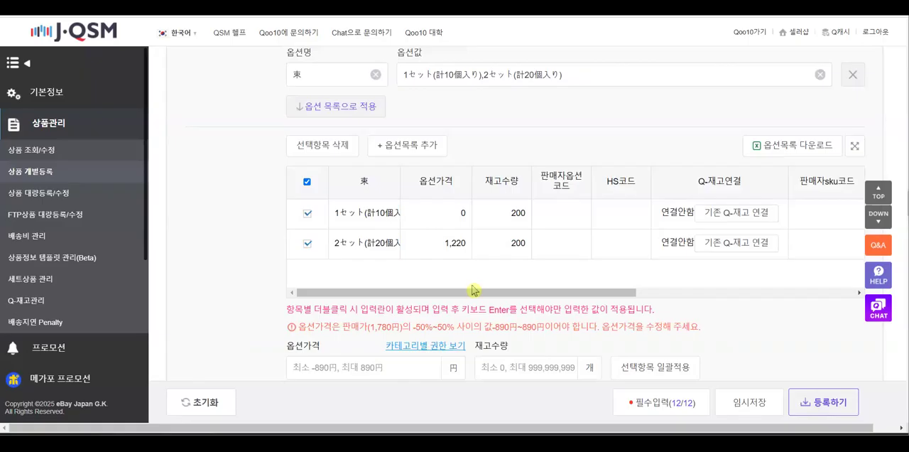
{"action": "left_click_drag", "start_coordinate": [285, 310], "coordinate": [666, 319]}
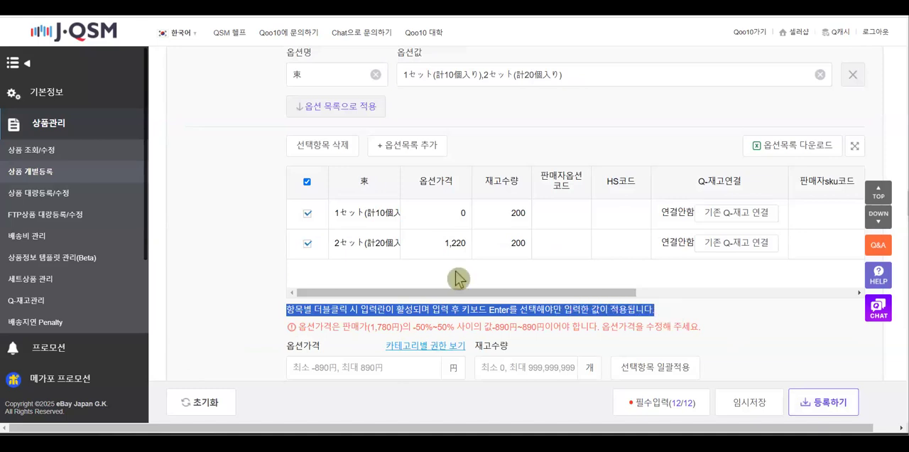
{"action": "left_click", "coordinate": [380, 214]}
{"action": "double_click", "coordinate": [367, 243]}
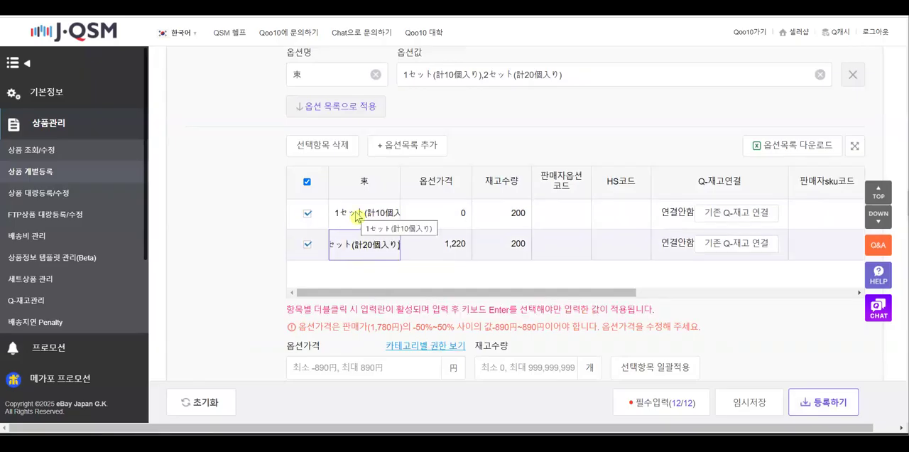
{"action": "left_click", "coordinate": [746, 403]}
{"action": "left_click", "coordinate": [422, 231]}
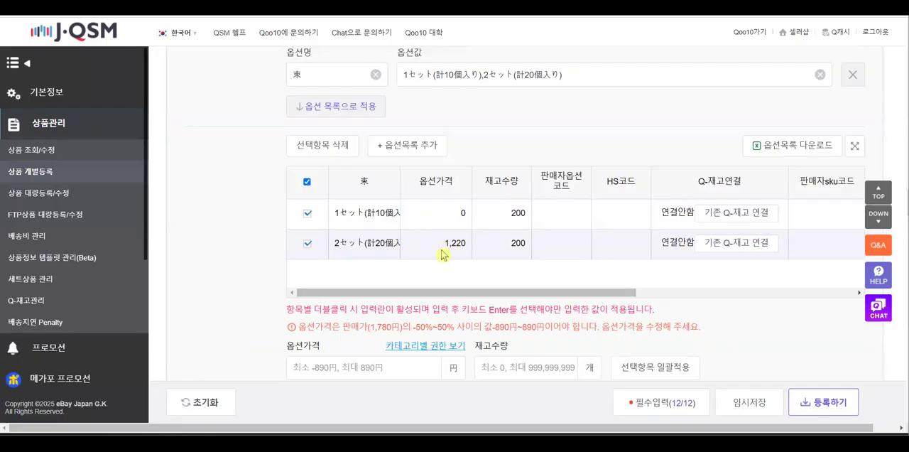
{"action": "left_click_drag", "start_coordinate": [300, 330], "coordinate": [594, 325]}
{"action": "left_click_drag", "start_coordinate": [655, 309], "coordinate": [641, 313]}
{"action": "scroll", "coordinate": [421, 261], "scroll_direction": "up", "scroll_amount": 2}
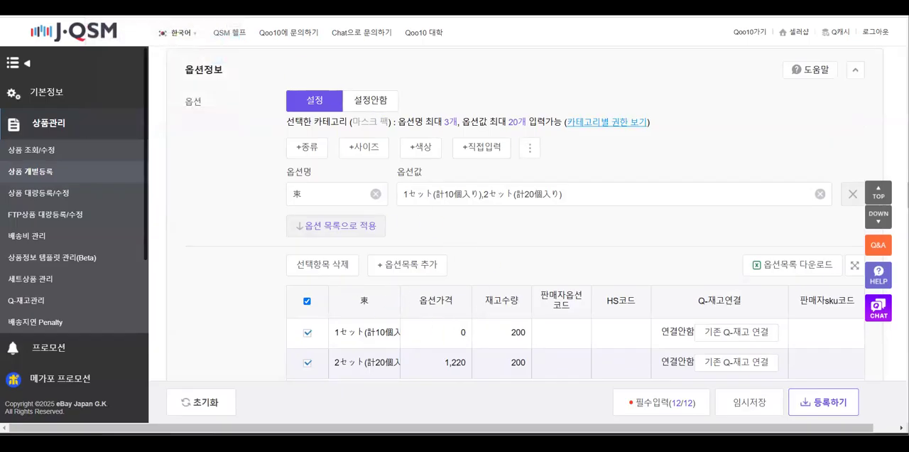
Switch to Papago and add the Korean line "20개 짜리 구매를 원하시는 분들은 다른 상품 리스팅을 참고해주세요" below the existing source text
{"action": "left_click", "coordinate": [128, 7]}
{"action": "left_click", "coordinate": [304, 176]}
{"action": "key", "text": "Return"}
{"action": "type", "text": "20개입"}
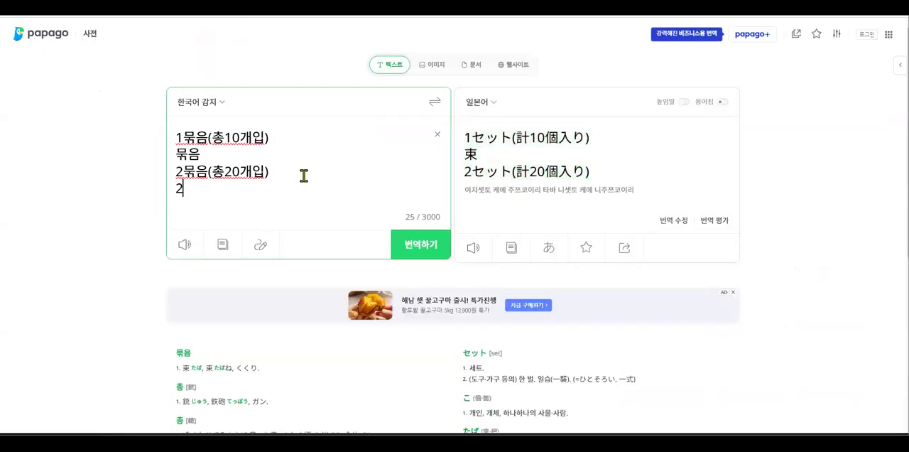
{"action": "type", "text": "개 짜"}
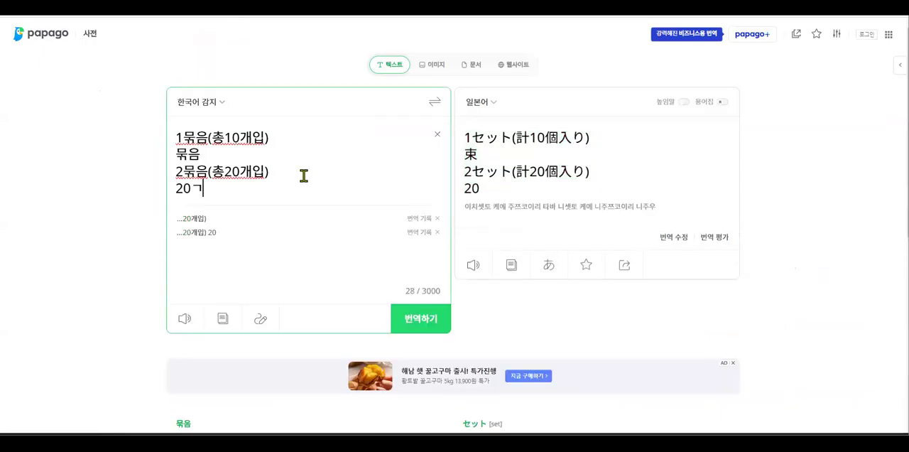
{"action": "type", "text": "리 구매를 원하시늬"}
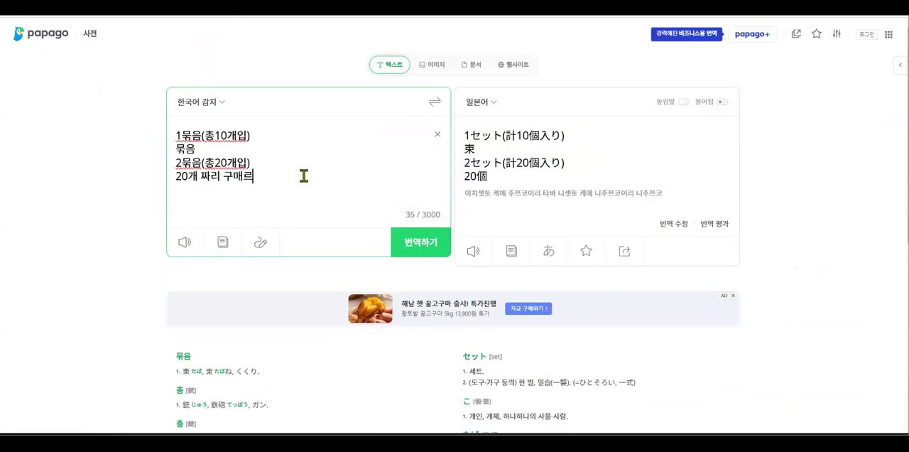
{"action": "type", "text": " 분들은 덜다른 "}
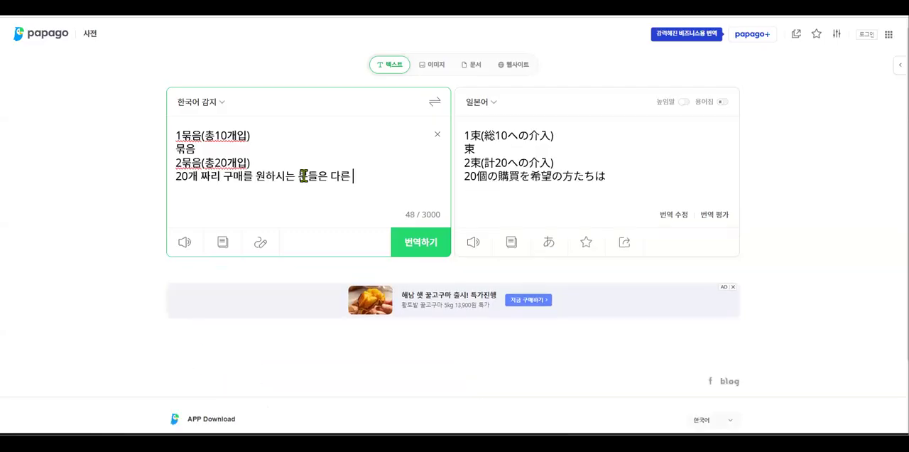
{"action": "type", "text": "상품 "}
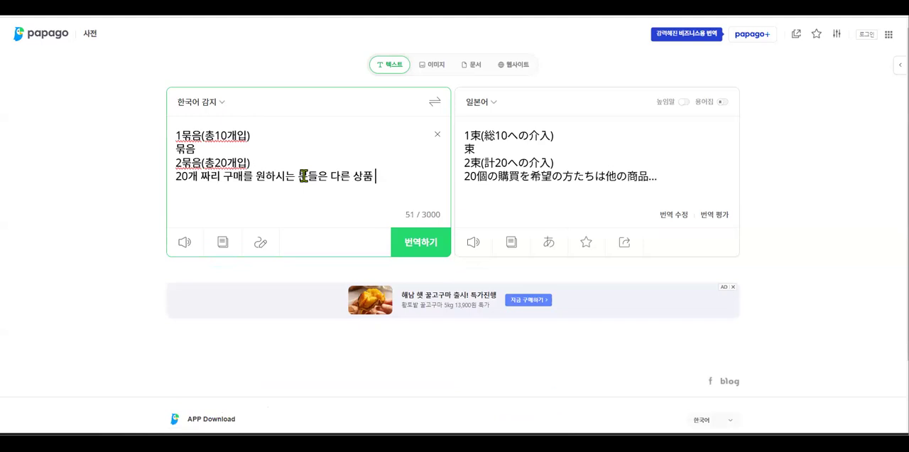
{"action": "type", "text": "리스팅을 참고"}
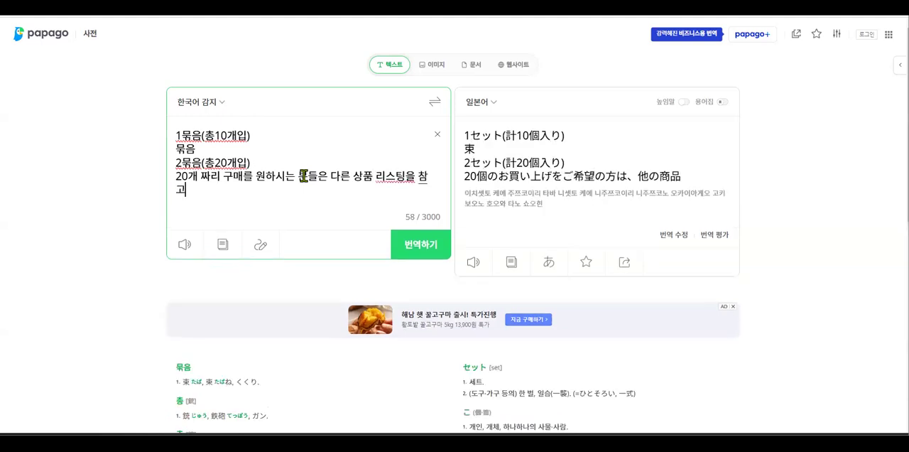
{"action": "type", "text": "해주세요"}
Reword the ending of the new Korean line to "리스팅에서 구매해주세요"
{"action": "key", "text": "BackSpace"}
{"action": "key", "text": "BackSpace"}
{"action": "key", "text": "BackSpace"}
{"action": "key", "text": "BackSpace"}
{"action": "key", "text": "BackSpace"}
{"action": "key", "text": "BackSpace"}
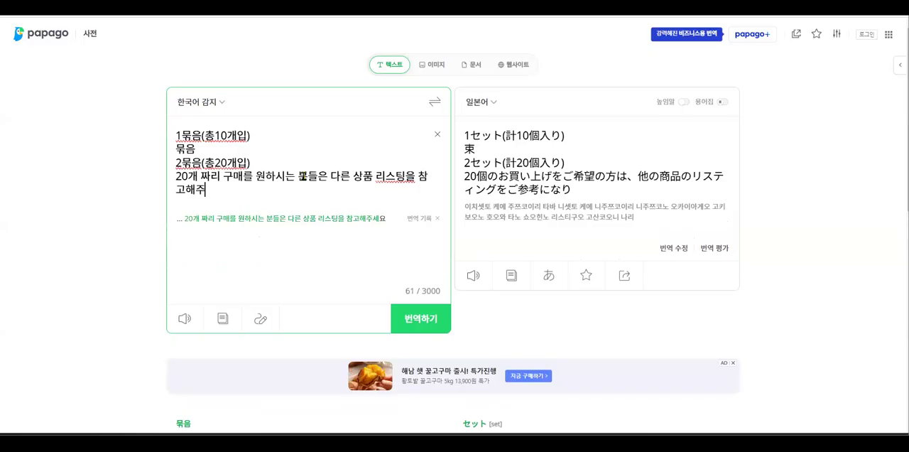
{"action": "key", "text": "BackSpace"}
{"action": "key", "text": "BackSpace"}
{"action": "key", "text": "BackSpace"}
{"action": "type", "text": "에서 구매"}
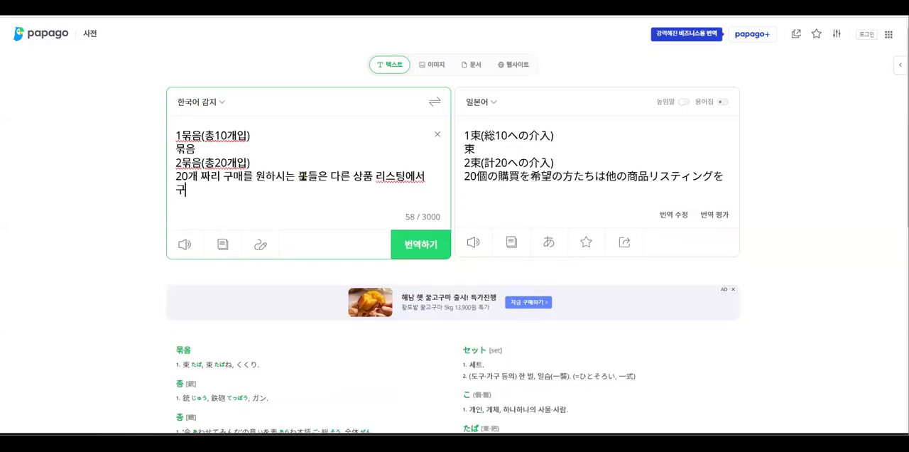
{"action": "type", "text": "해주세요"}
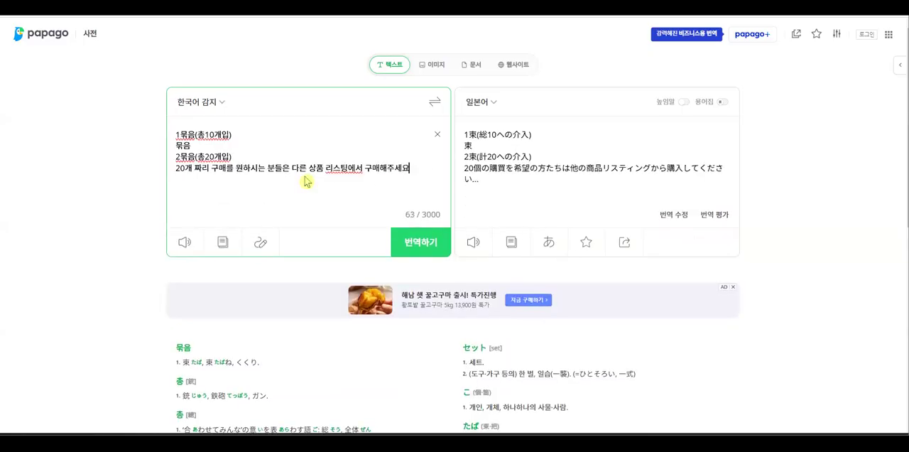
Insert "저희 샵의 (bomulstore)" before "다른 상품" in the Korean line and copy the Japanese translation of that sentence
{"action": "left_click", "coordinate": [291, 167]}
{"action": "type", "text": "저희 사"}
{"action": "type", "text": "샵의"}
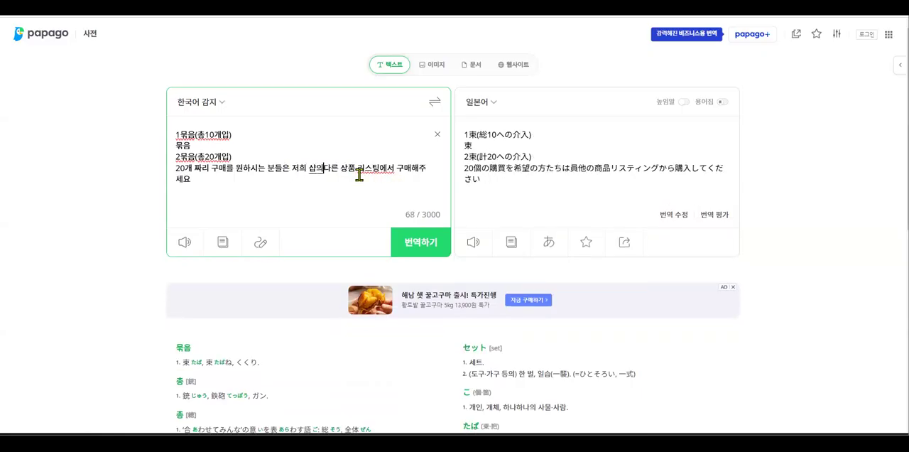
{"action": "key", "text": "BackSpace"}
{"action": "key", "text": "BackSpace"}
{"action": "key", "text": "BackSpace"}
{"action": "key", "text": "BackSpace"}
{"action": "type", "text": "ㅅㅑㅂ"}
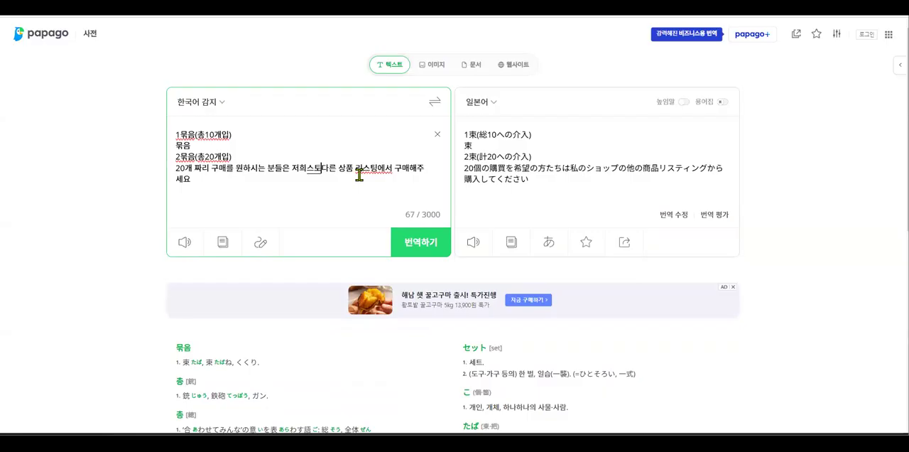
{"action": "type", "text": "의 "}
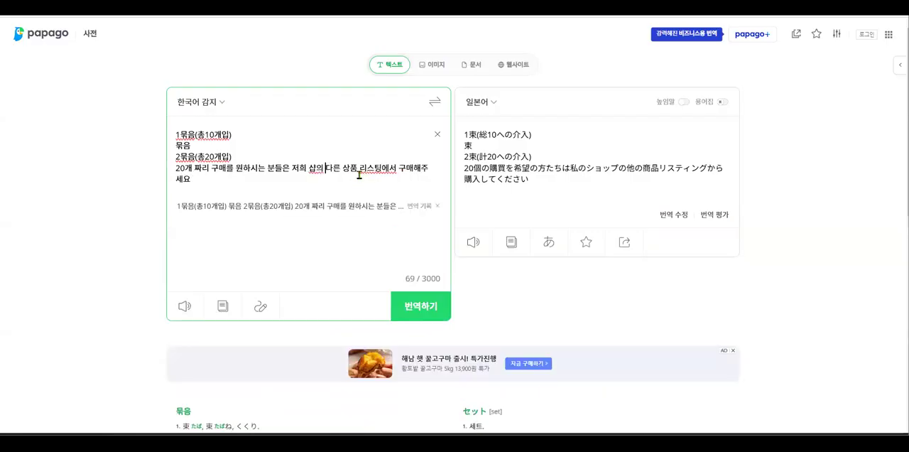
{"action": "type", "text": "(bomuls"}
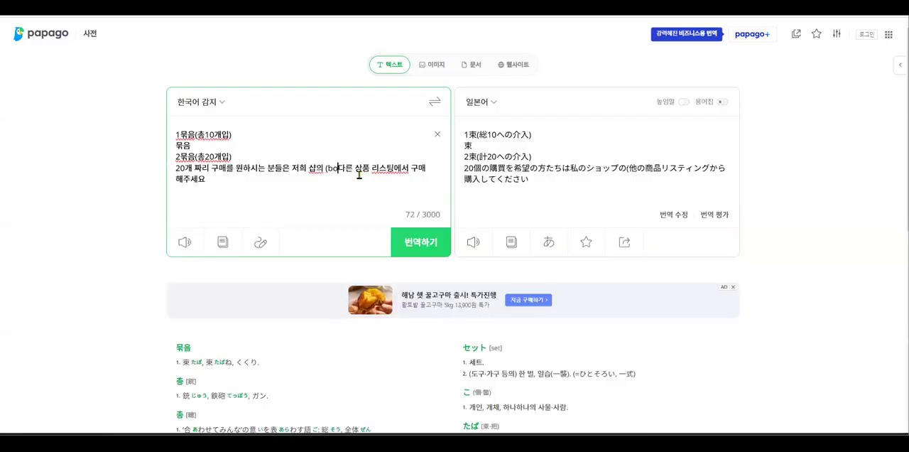
{"action": "type", "text": "tore)"}
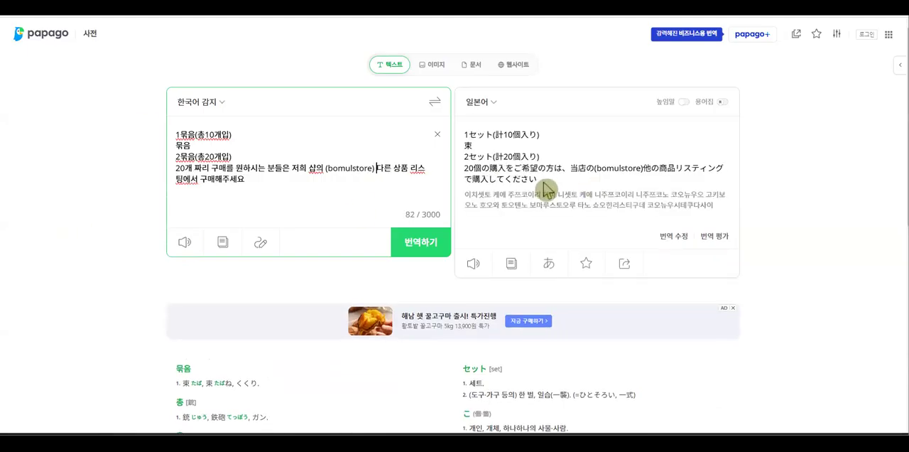
{"action": "left_click_drag", "start_coordinate": [469, 173], "coordinate": [465, 174]}
{"action": "key", "text": "ctrl+c"}
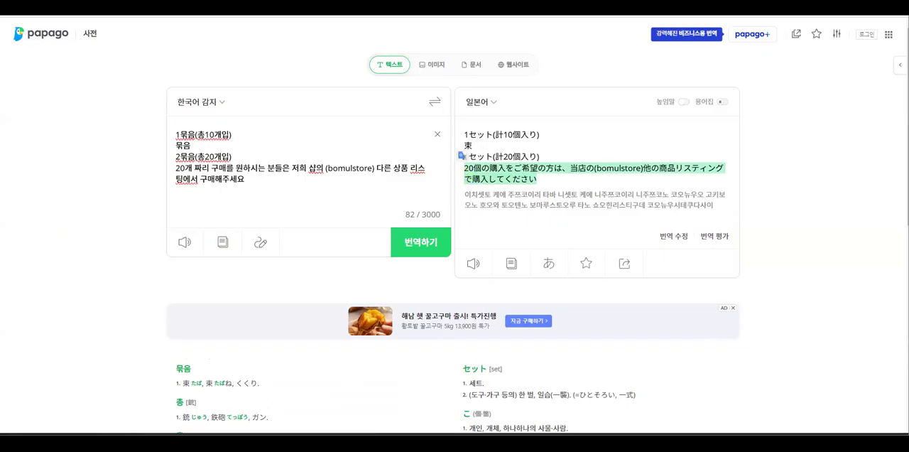
Return to J·QSM and set the product's 옵션 setting to 설정안함
{"action": "left_click", "coordinate": [262, 10]}
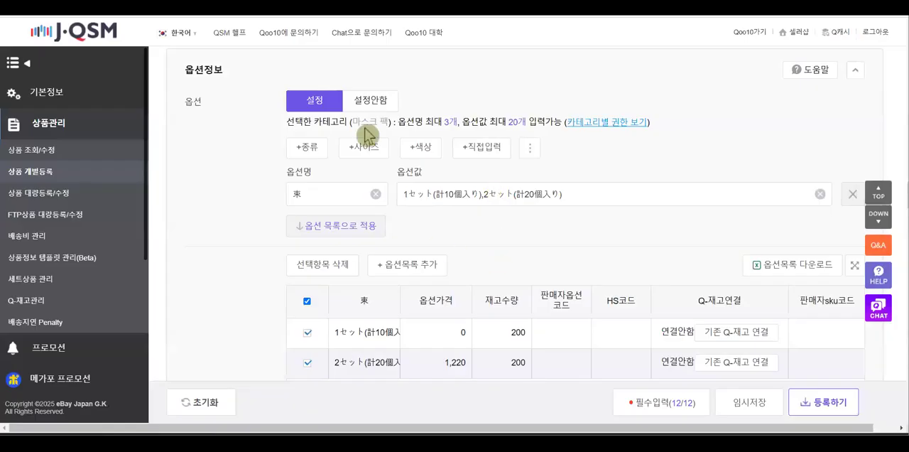
{"action": "left_click", "coordinate": [381, 107]}
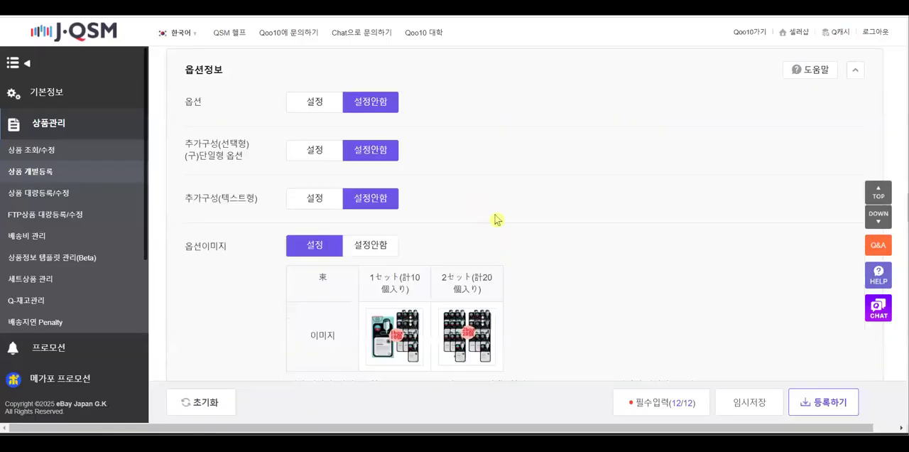
Paste the copied Japanese 20-piece purchase notice on a new line below "2セット(計20個入り)" in the product detail description
{"action": "scroll", "coordinate": [518, 223], "scroll_direction": "up", "scroll_amount": 10}
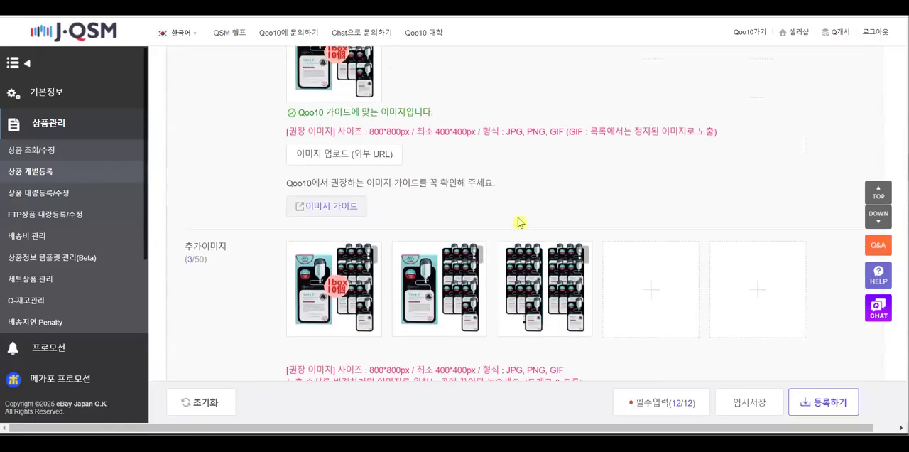
{"action": "scroll", "coordinate": [518, 222], "scroll_direction": "up", "scroll_amount": 10}
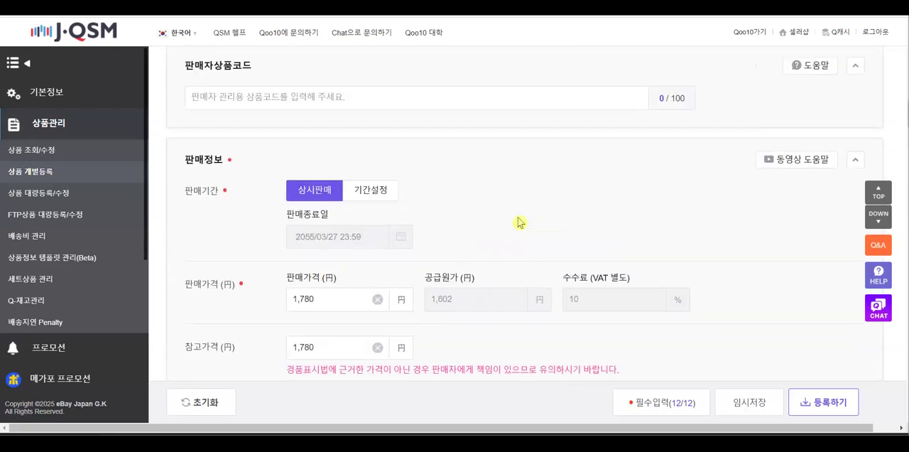
{"action": "scroll", "coordinate": [545, 269], "scroll_direction": "down", "scroll_amount": 10}
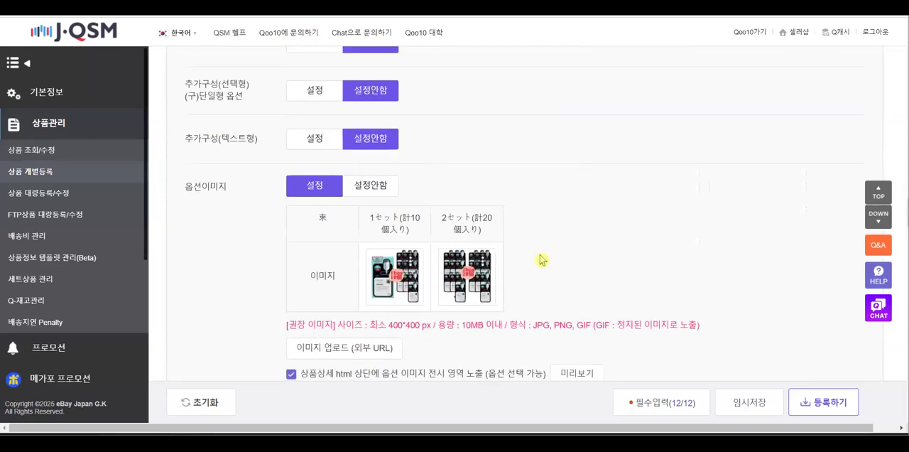
{"action": "scroll", "coordinate": [539, 259], "scroll_direction": "down", "scroll_amount": 4}
{"action": "scroll", "coordinate": [682, 162], "scroll_direction": "up", "scroll_amount": 4}
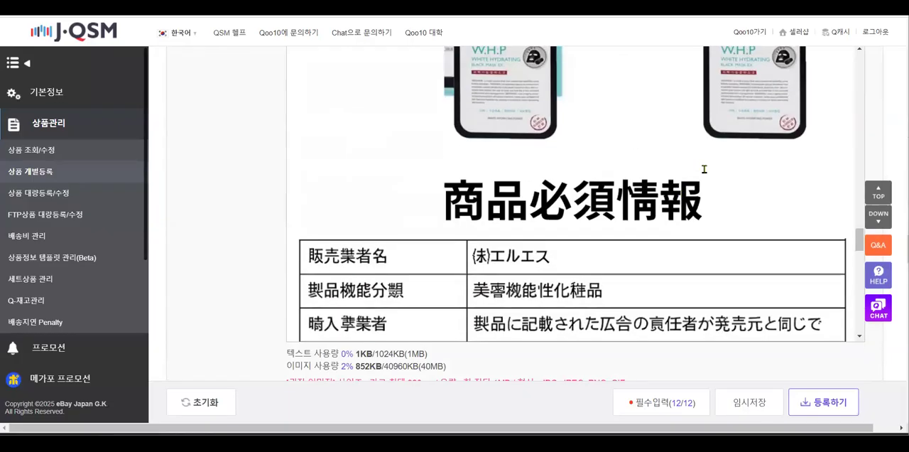
{"action": "scroll", "coordinate": [705, 170], "scroll_direction": "up", "scroll_amount": 5}
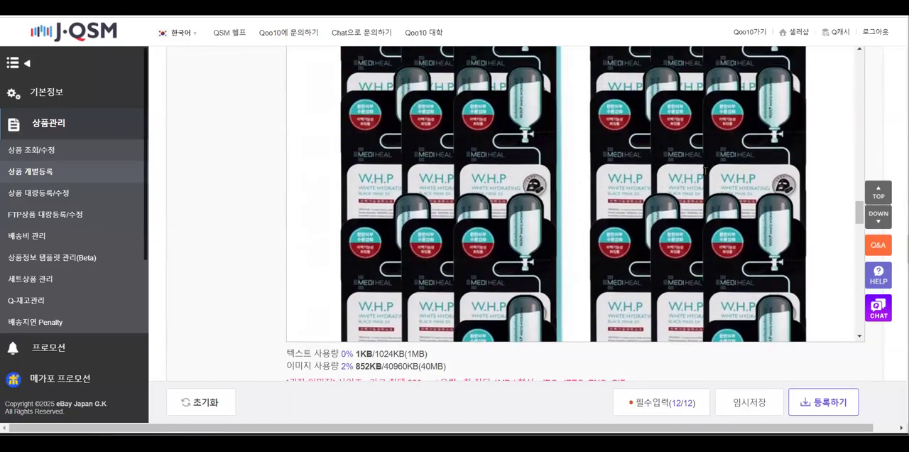
{"action": "scroll", "coordinate": [705, 171], "scroll_direction": "up", "scroll_amount": 3}
{"action": "left_click", "coordinate": [680, 134]}
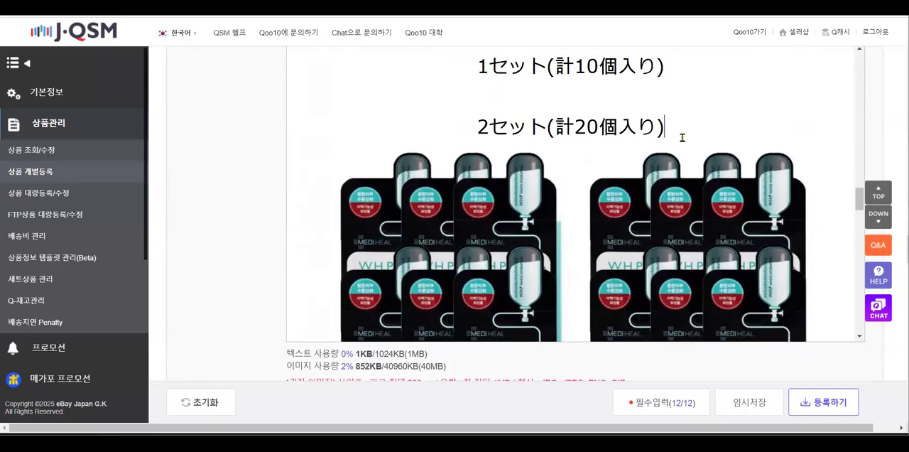
{"action": "scroll", "coordinate": [667, 191], "scroll_direction": "down", "scroll_amount": 5}
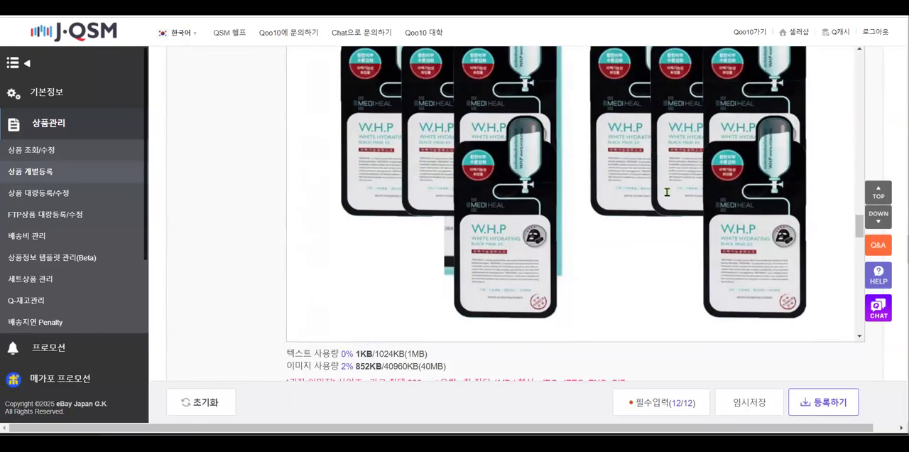
{"action": "scroll", "coordinate": [667, 192], "scroll_direction": "up", "scroll_amount": 5}
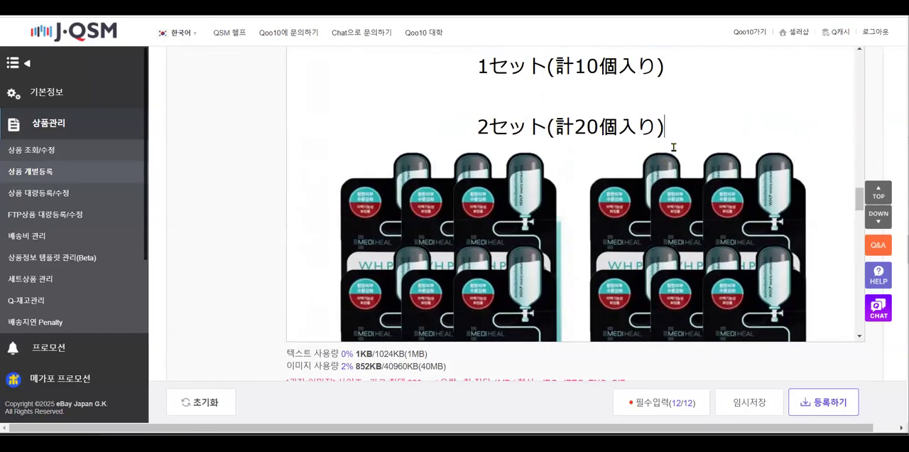
{"action": "key", "text": "Return"}
{"action": "key", "text": "ctrl+v"}
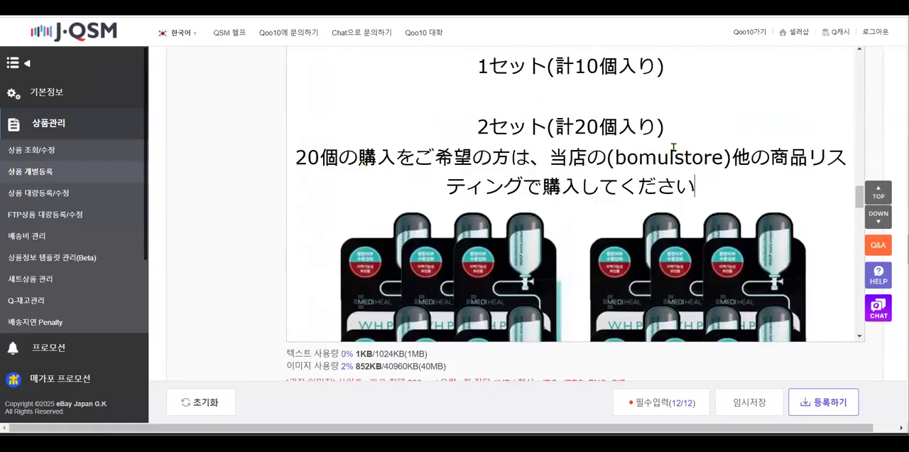
Set the font size of the pasted Japanese notice to 18pt
{"action": "left_click_drag", "start_coordinate": [299, 157], "coordinate": [705, 178]}
{"action": "scroll", "coordinate": [252, 174], "scroll_direction": "up", "scroll_amount": 3}
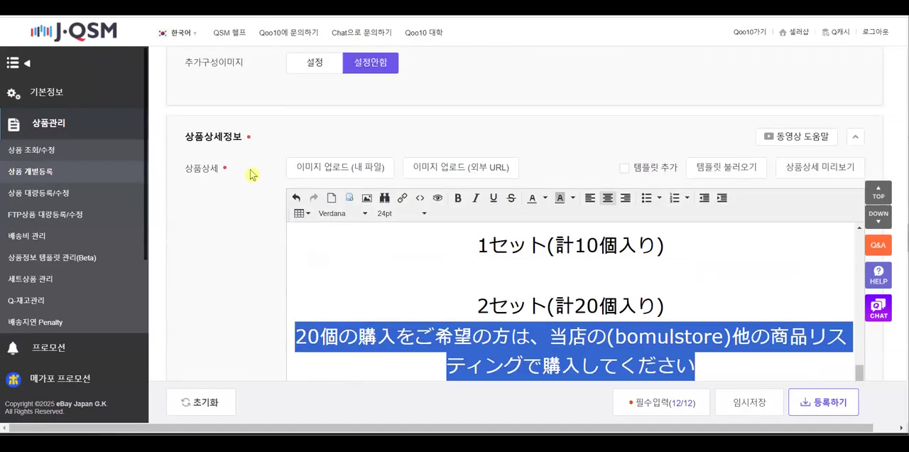
{"action": "left_click", "coordinate": [421, 214]}
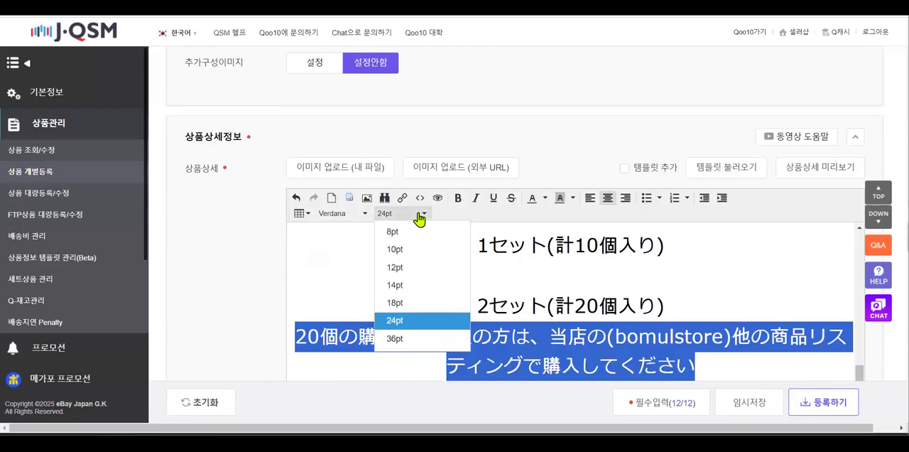
{"action": "left_click", "coordinate": [402, 302]}
{"action": "scroll", "coordinate": [402, 301], "scroll_direction": "down", "scroll_amount": 5}
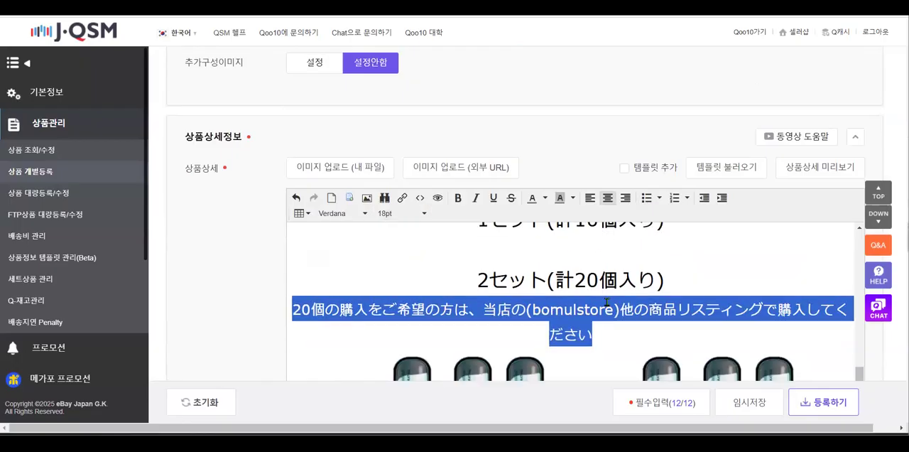
Register the product after reviewing its display information and price, and dismiss the temporary-save notice
{"action": "scroll", "coordinate": [239, 270], "scroll_direction": "down", "scroll_amount": 4}
{"action": "scroll", "coordinate": [239, 270], "scroll_direction": "down", "scroll_amount": 15}
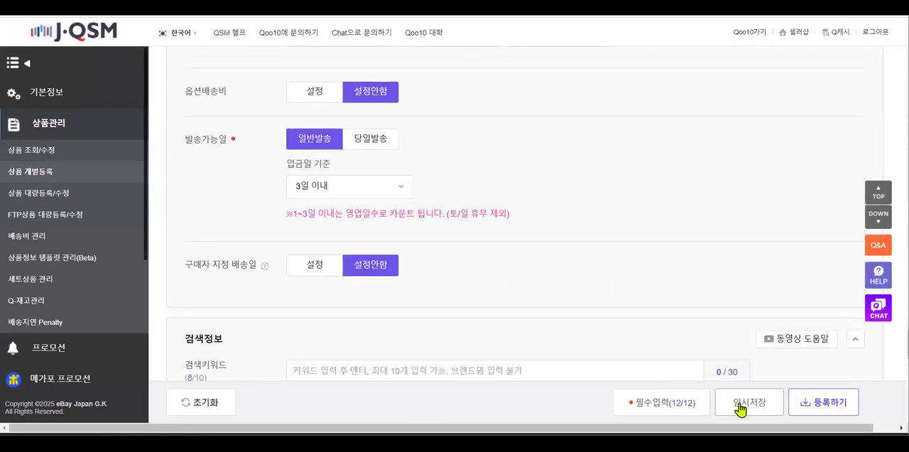
{"action": "left_click", "coordinate": [831, 412]}
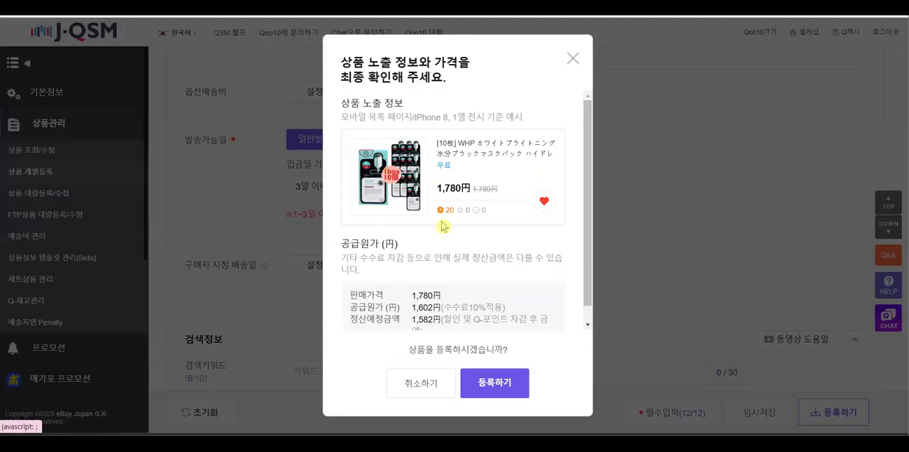
{"action": "scroll", "coordinate": [534, 256], "scroll_direction": "down", "scroll_amount": 1}
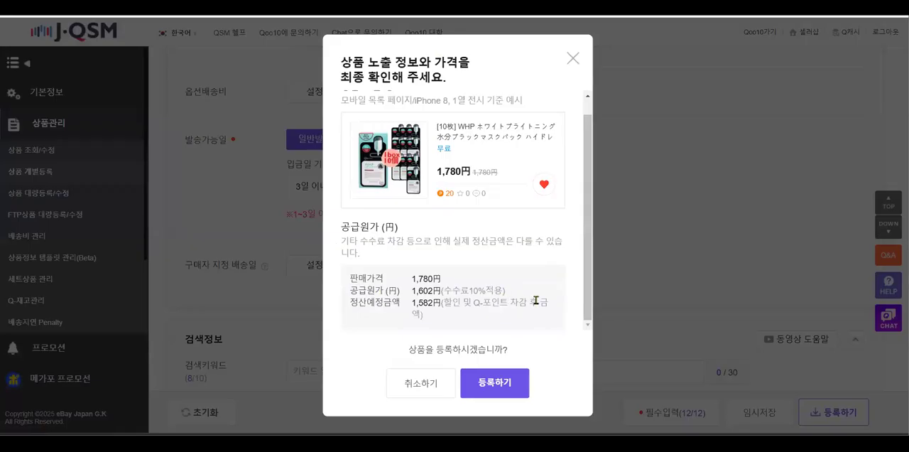
{"action": "left_click", "coordinate": [494, 384]}
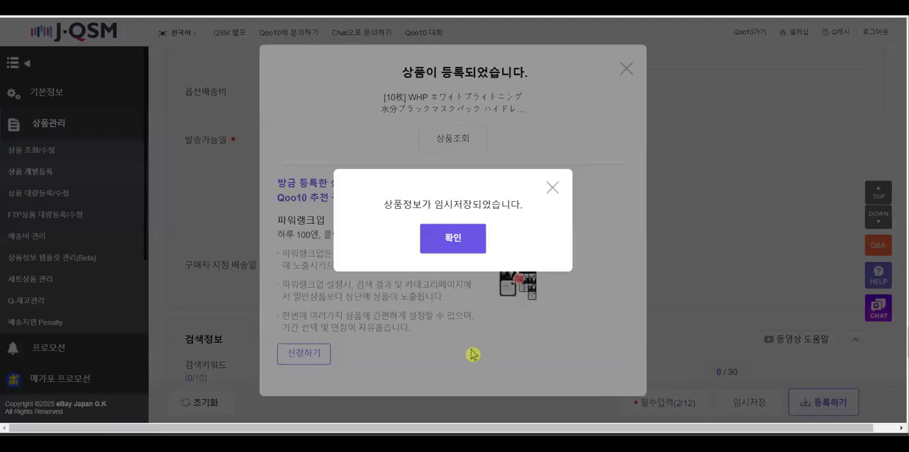
{"action": "left_click", "coordinate": [460, 245]}
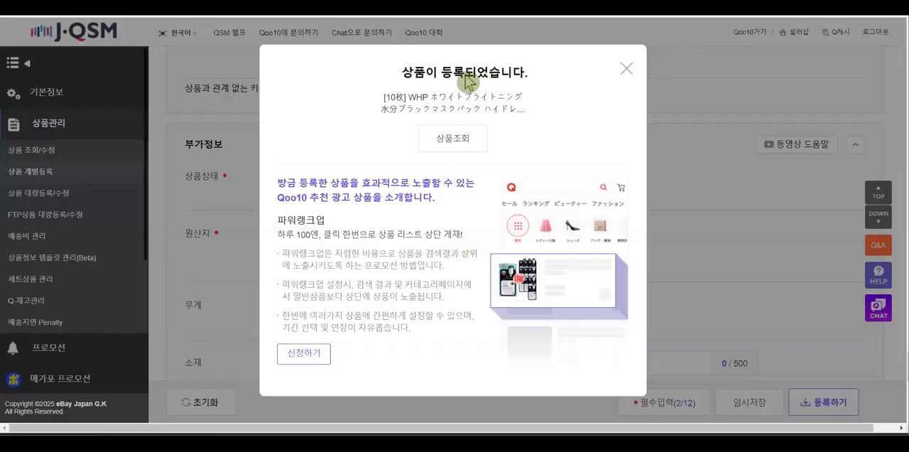
Read the 파워랭크업 advertising introduction in the registration dialog and close the dialog
{"action": "left_click_drag", "start_coordinate": [298, 183], "coordinate": [477, 186]}
{"action": "left_click_drag", "start_coordinate": [278, 197], "coordinate": [414, 197]}
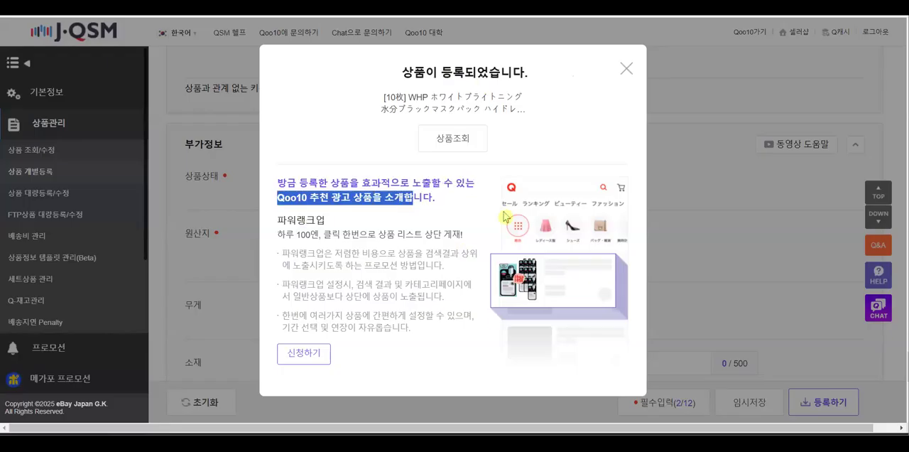
{"action": "left_click_drag", "start_coordinate": [285, 234], "coordinate": [487, 244]}
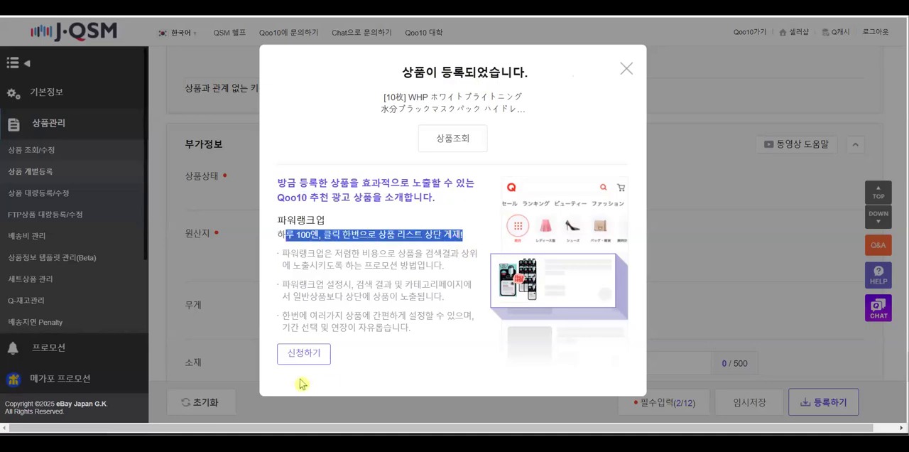
{"action": "left_click", "coordinate": [626, 69]}
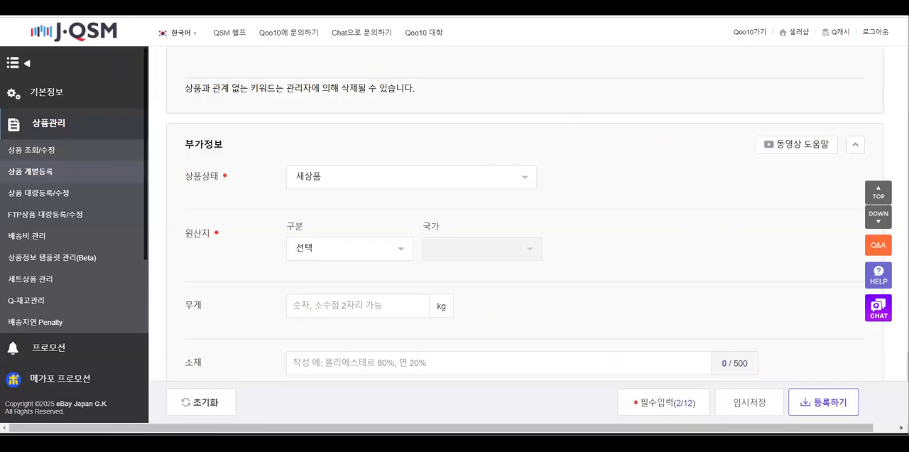
{"action": "mouse_move", "coordinate": [401, 442]}
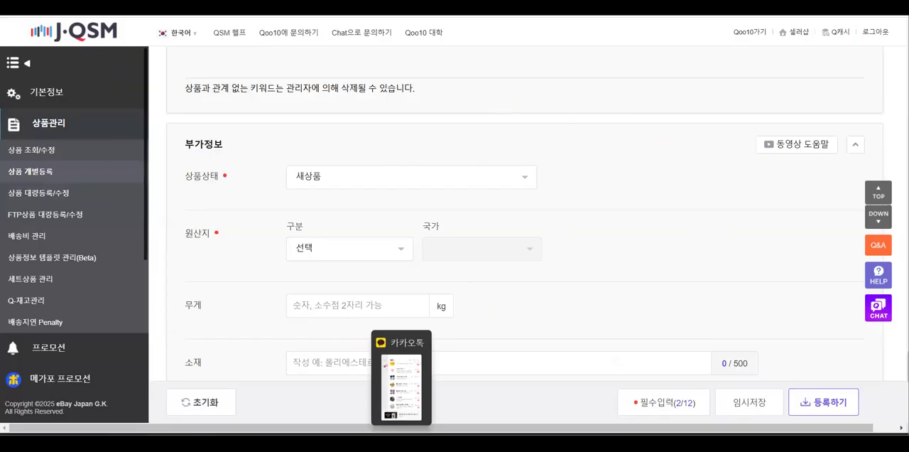